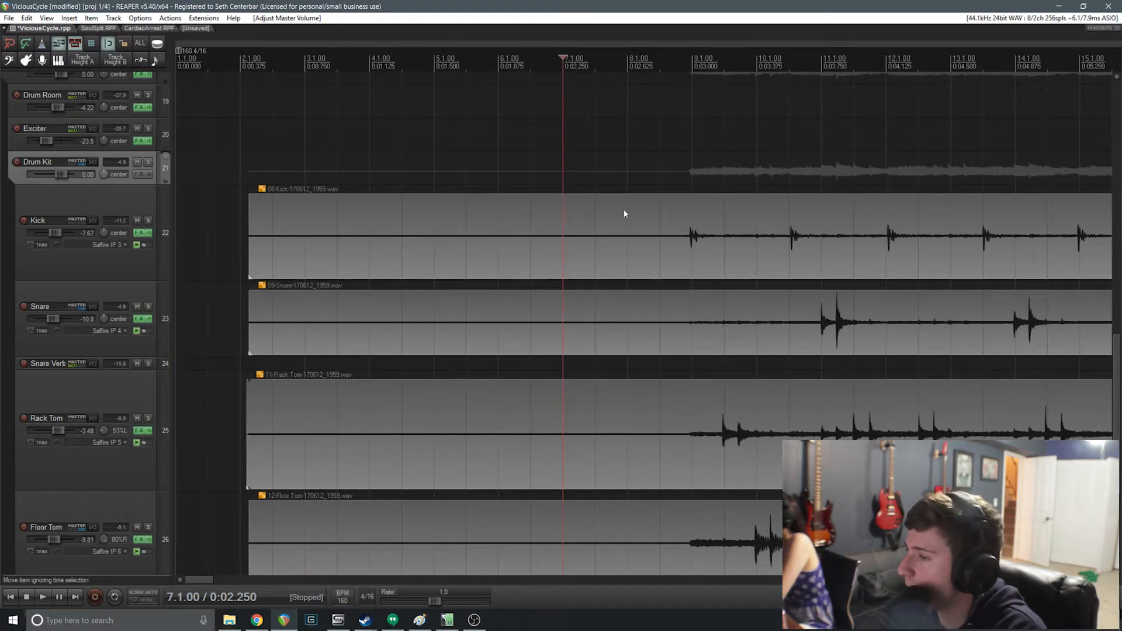
Play the drum tracks from 7.1.00 through the opening hits and stop playback.
{"action": "key", "text": "space"}
{"action": "scroll", "coordinate": [812, 258], "scroll_direction": "down", "scroll_amount": 2}
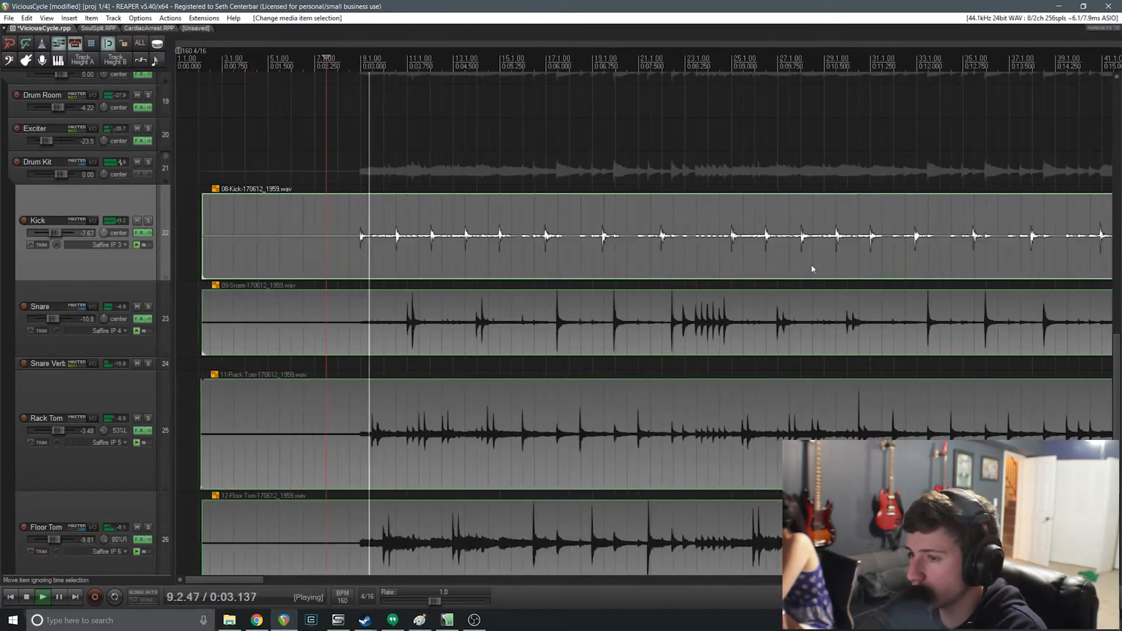
{"action": "scroll", "coordinate": [804, 253], "scroll_direction": "up", "scroll_amount": 1}
{"action": "scroll", "coordinate": [805, 254], "scroll_direction": "up", "scroll_amount": 2}
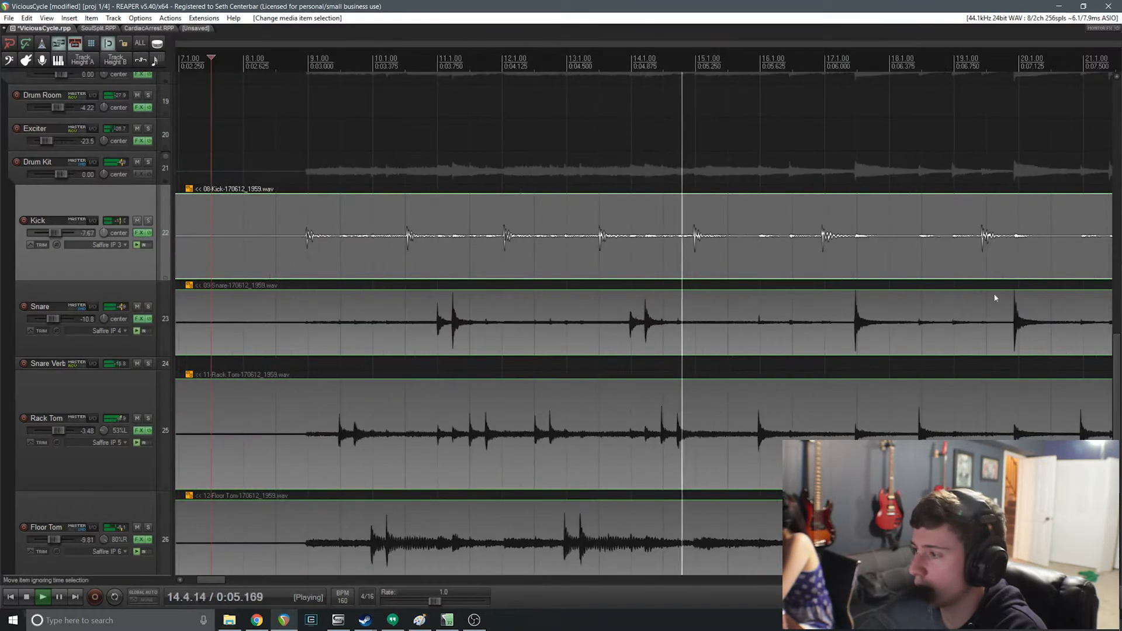
{"action": "scroll", "coordinate": [1119, 351], "scroll_direction": "down", "scroll_amount": 2}
{"action": "key", "text": "space"}
Move the grouped drum items slightly later so the first kick hit lands on 9.1.00.
{"action": "scroll", "coordinate": [530, 167], "scroll_direction": "up", "scroll_amount": 6}
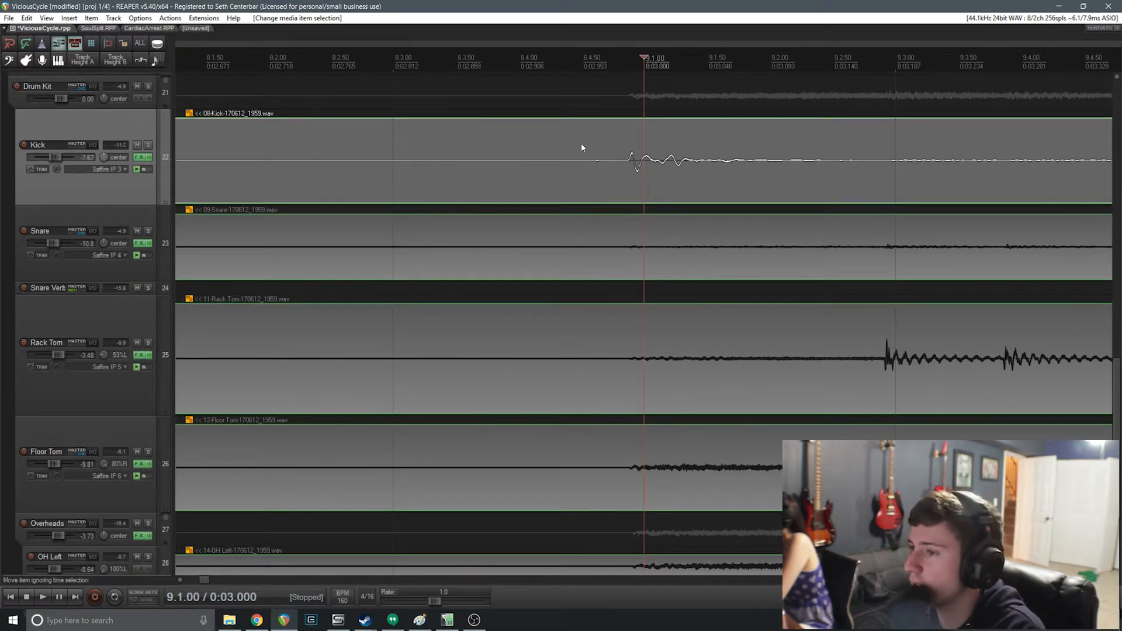
{"action": "left_click_drag", "start_coordinate": [684, 195], "coordinate": [684, 192]}
{"action": "scroll", "coordinate": [865, 154], "scroll_direction": "down", "scroll_amount": 3}
{"action": "scroll", "coordinate": [791, 198], "scroll_direction": "up", "scroll_amount": 3}
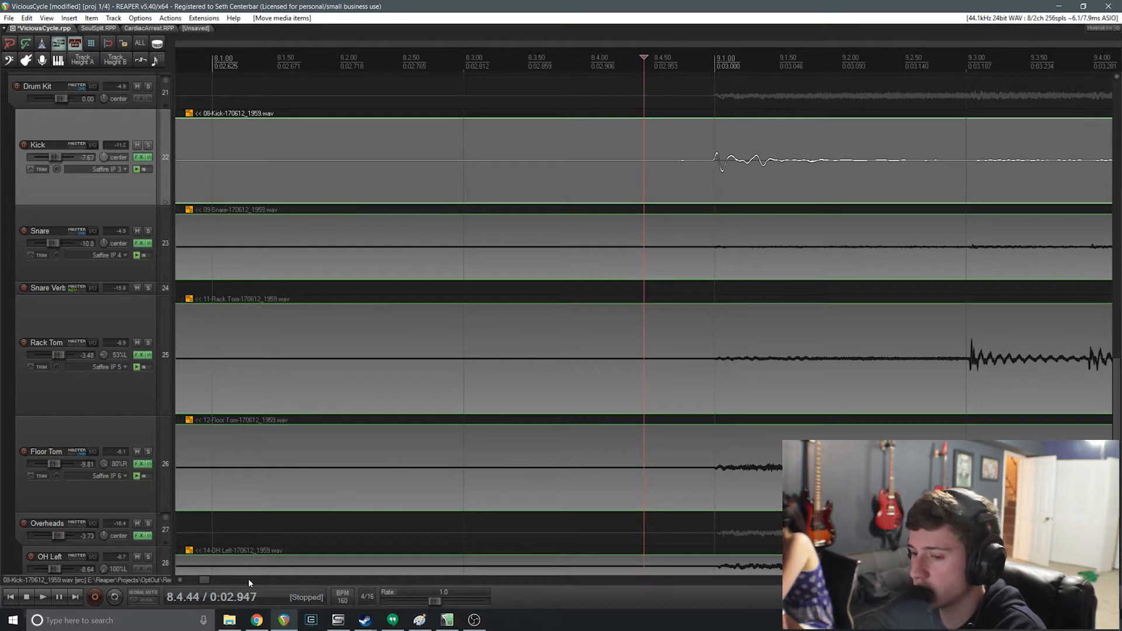
{"action": "mouse_move", "coordinate": [207, 578]}
{"action": "left_mouse_down"}
{"action": "mouse_move", "coordinate": [242, 580]}
{"action": "mouse_move", "coordinate": [214, 581]}
{"action": "left_mouse_up"}
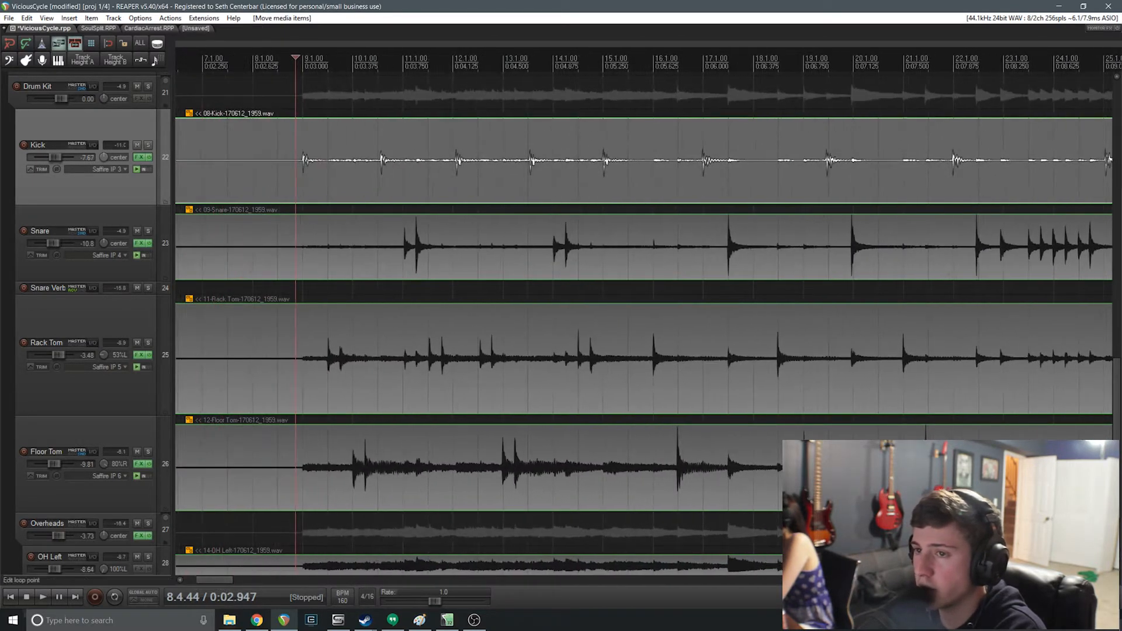
{"action": "scroll", "coordinate": [296, 289], "scroll_direction": "up", "scroll_amount": 4}
{"action": "key", "text": "space"}
{"action": "key", "text": "space"}
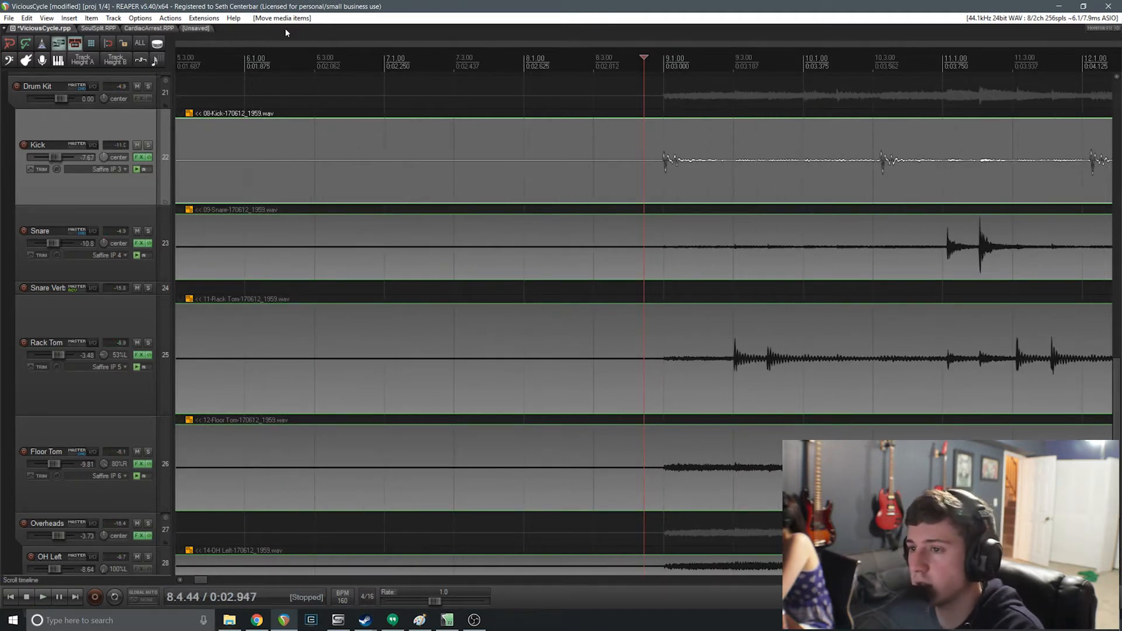
Find the grid actions and run "Grid: Adjust by 1/2" to halve the grid spacing.
{"action": "key", "text": "shift+slash"}
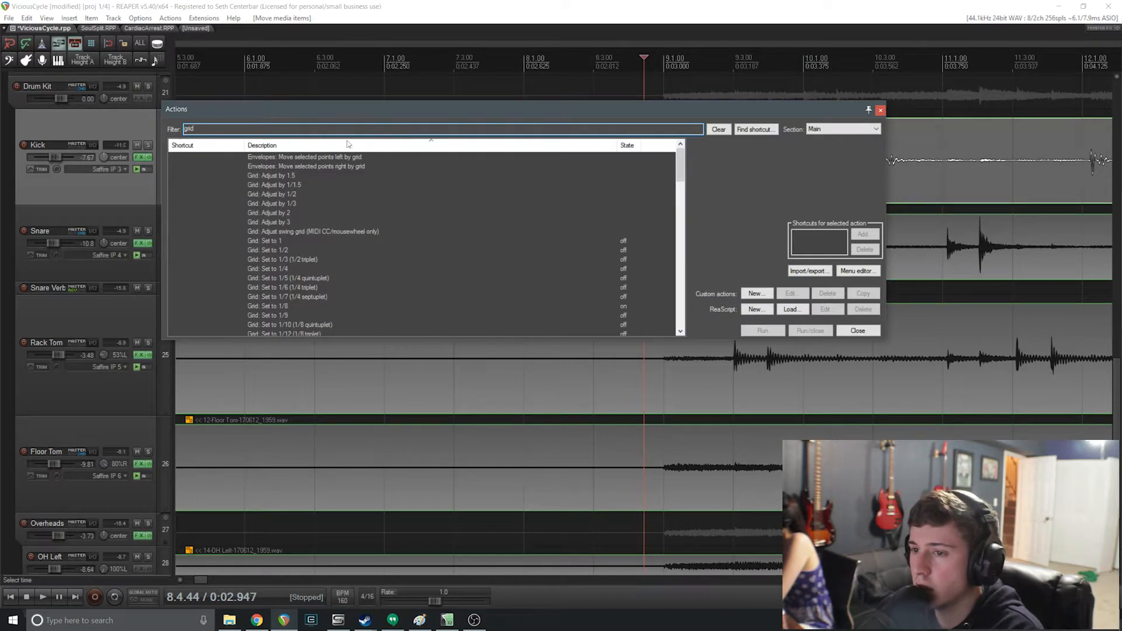
{"action": "left_click", "coordinate": [294, 195]}
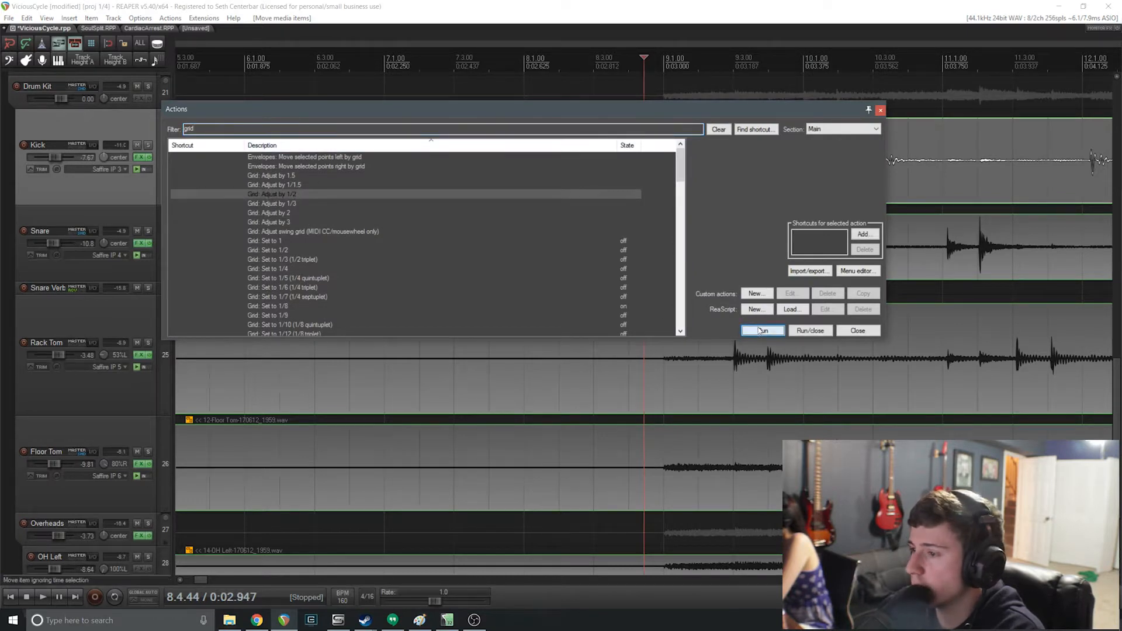
{"action": "left_click", "coordinate": [881, 112]}
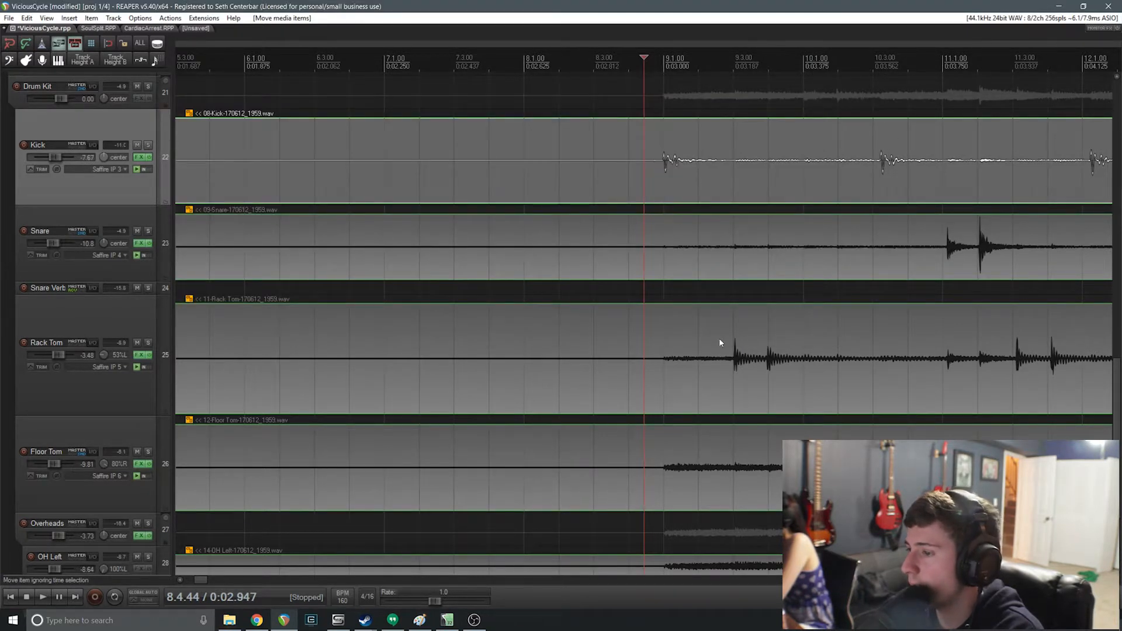
Split all grouped drum items at 9.2.99, just before the first rack tom hit.
{"action": "scroll", "coordinate": [817, 341], "scroll_direction": "up", "scroll_amount": 10}
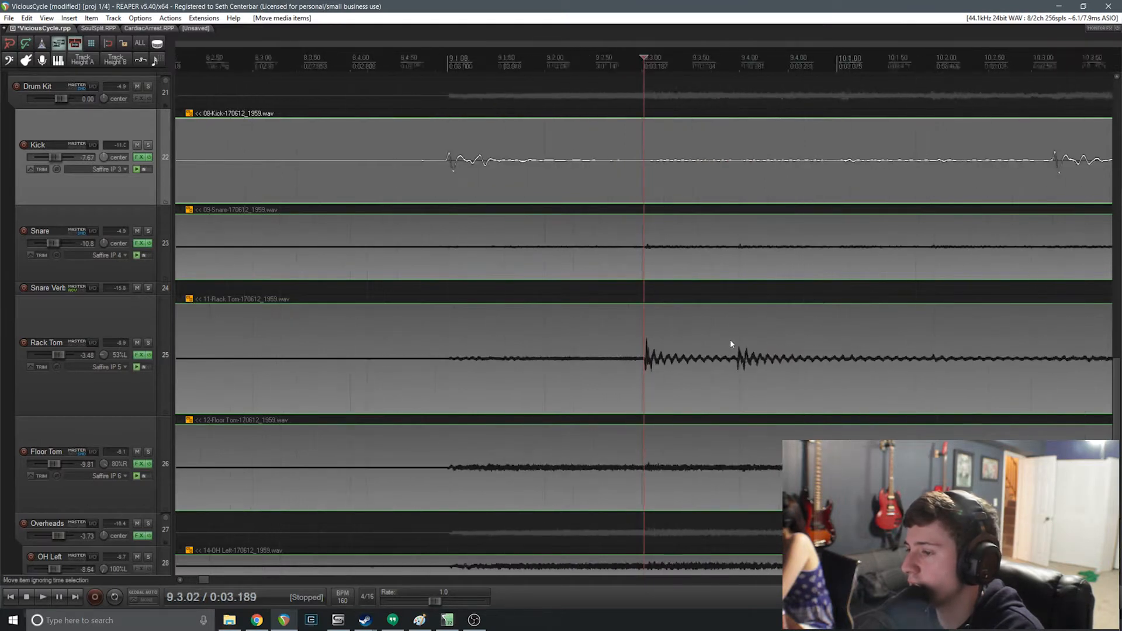
{"action": "left_click", "coordinate": [642, 351]}
{"action": "scroll", "coordinate": [745, 345], "scroll_direction": "up", "scroll_amount": 2}
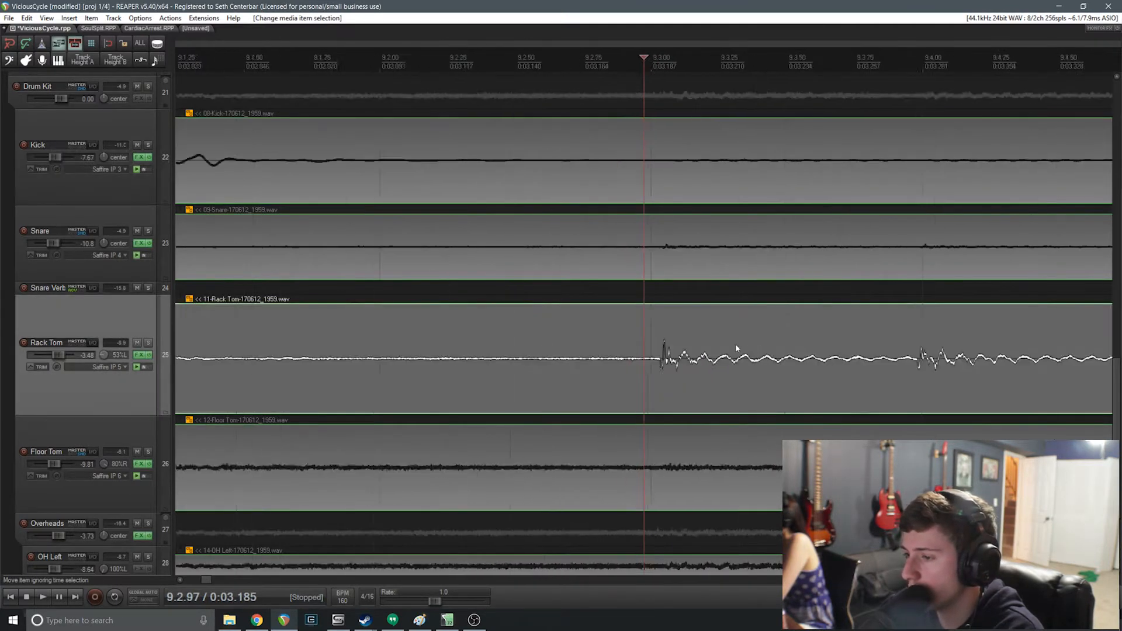
{"action": "key", "text": "s"}
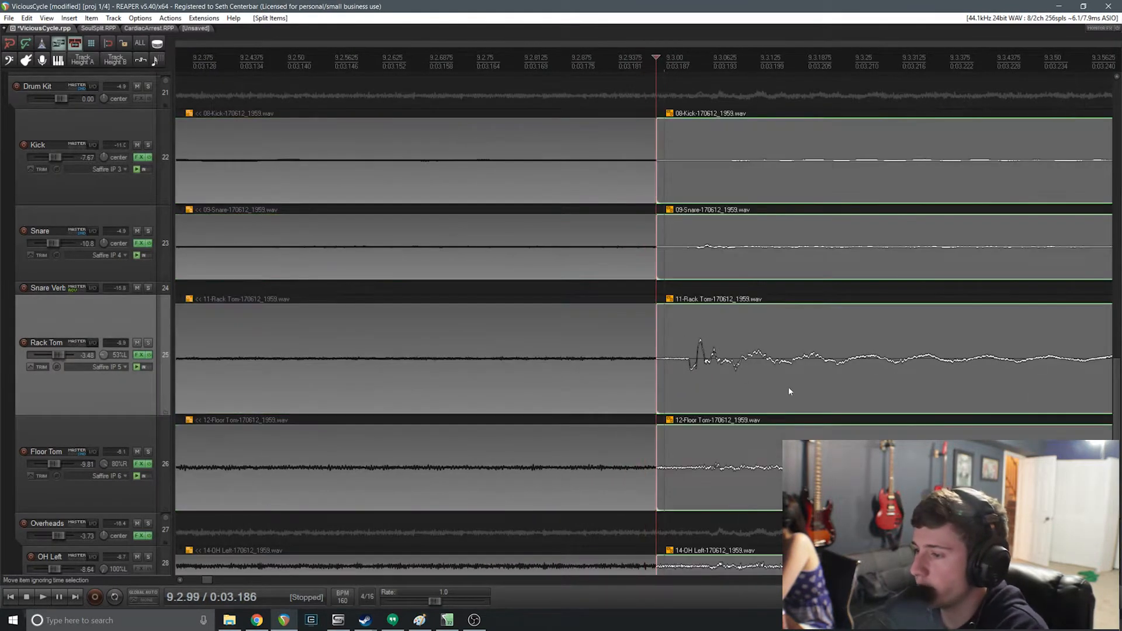
Slide the drum items after the split so the first rack tom hit lands on 9.3.00, and extend their start edge slightly earlier.
{"action": "scroll", "coordinate": [787, 387], "scroll_direction": "up", "scroll_amount": 2}
{"action": "left_click_drag", "start_coordinate": [769, 383], "coordinate": [727, 383]}
{"action": "left_click_drag", "start_coordinate": [649, 358], "coordinate": [643, 359]}
{"action": "scroll", "coordinate": [643, 359], "scroll_direction": "down", "scroll_amount": 5}
{"action": "scroll", "coordinate": [673, 363], "scroll_direction": "down", "scroll_amount": 3}
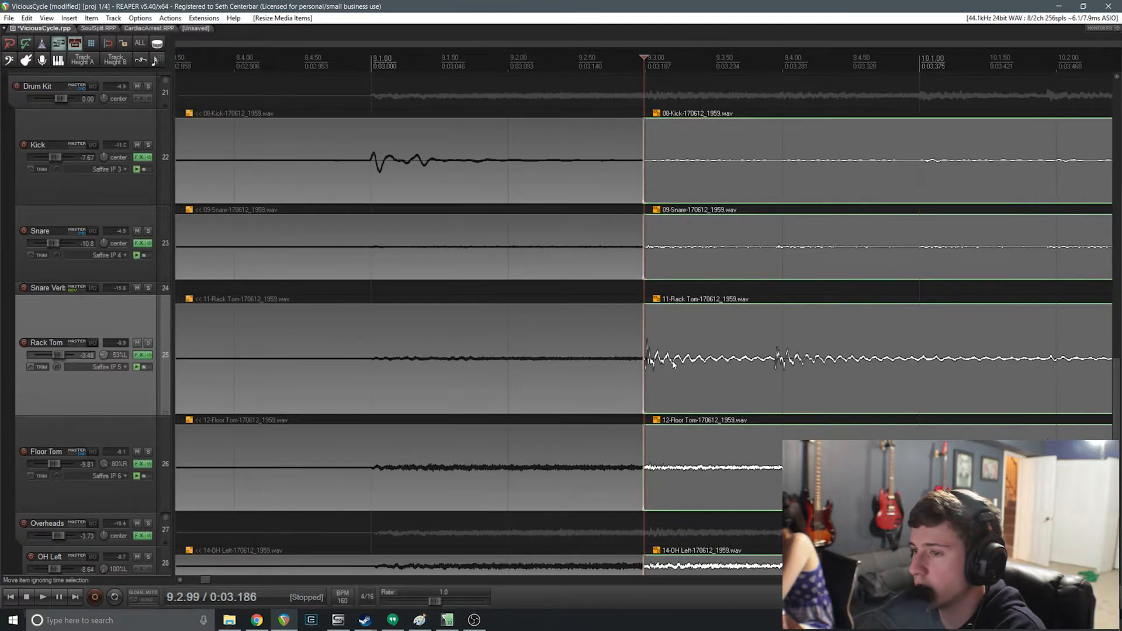
{"action": "left_click", "coordinate": [432, 65]}
{"action": "key", "text": "space"}
{"action": "key", "text": "space"}
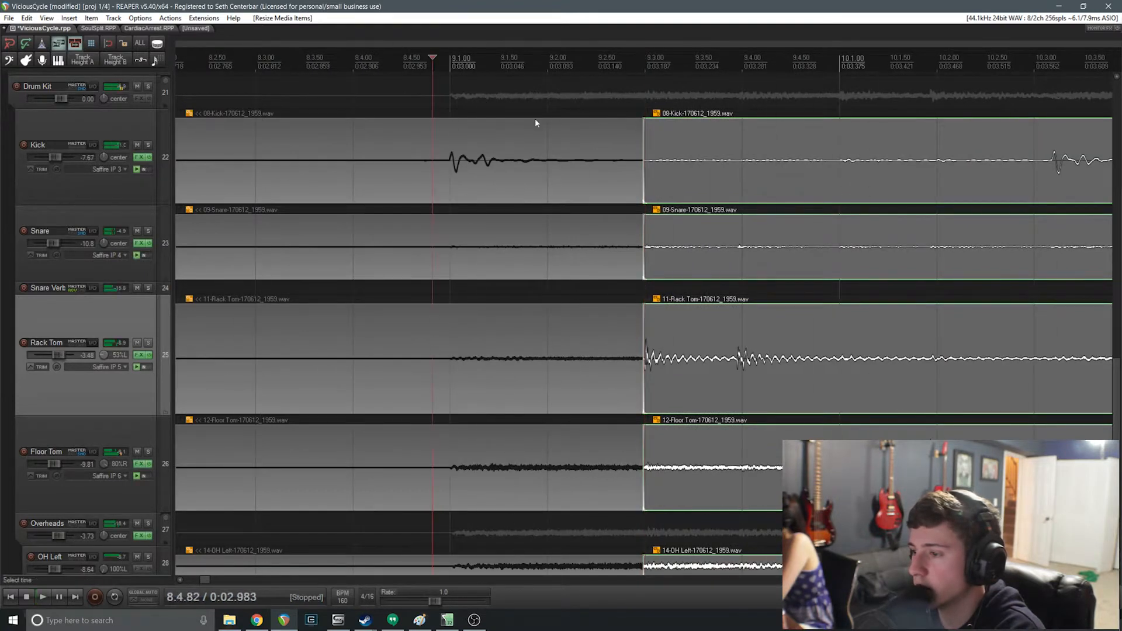
Split the grouped drum items at 9.3.95, just before the second rack tom hit.
{"action": "left_click", "coordinate": [745, 379]}
{"action": "scroll", "coordinate": [706, 355], "scroll_direction": "up", "scroll_amount": 6}
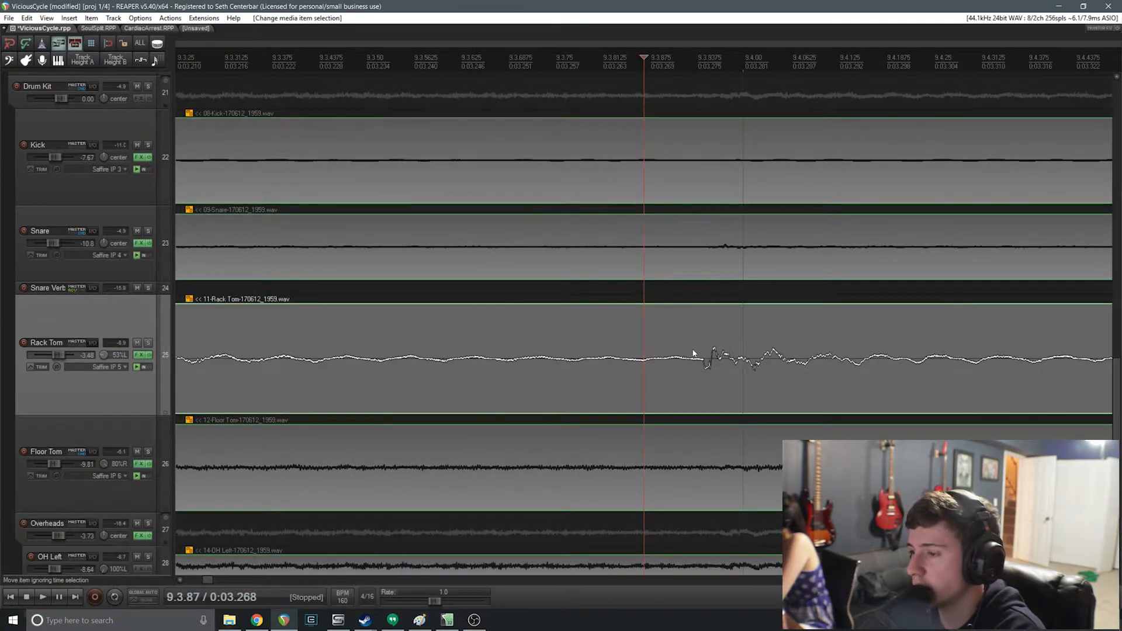
{"action": "scroll", "coordinate": [694, 354], "scroll_direction": "up", "scroll_amount": 3}
{"action": "left_click", "coordinate": [815, 360]}
{"action": "scroll", "coordinate": [897, 366], "scroll_direction": "down", "scroll_amount": 2}
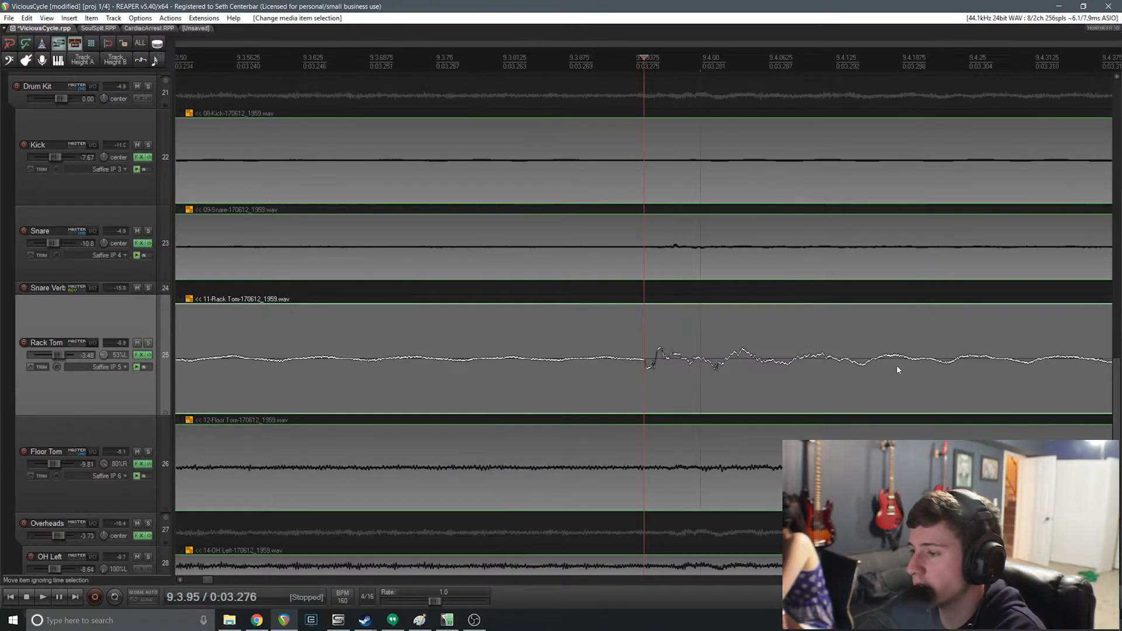
{"action": "key", "text": "s"}
Slide the split drum items later so the second rack tom hit lands on 9.4.00, and extend their start edge back over the gap.
{"action": "left_click_drag", "start_coordinate": [710, 384], "coordinate": [753, 381]}
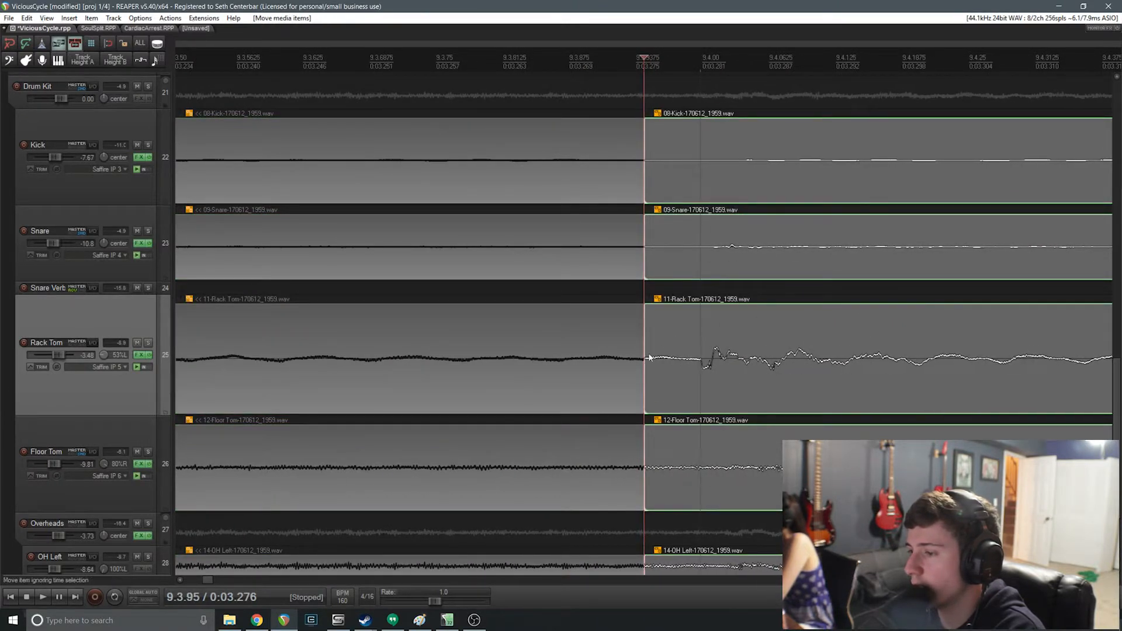
{"action": "left_click_drag", "start_coordinate": [647, 355], "coordinate": [611, 355]}
{"action": "scroll", "coordinate": [626, 365], "scroll_direction": "down", "scroll_amount": 5}
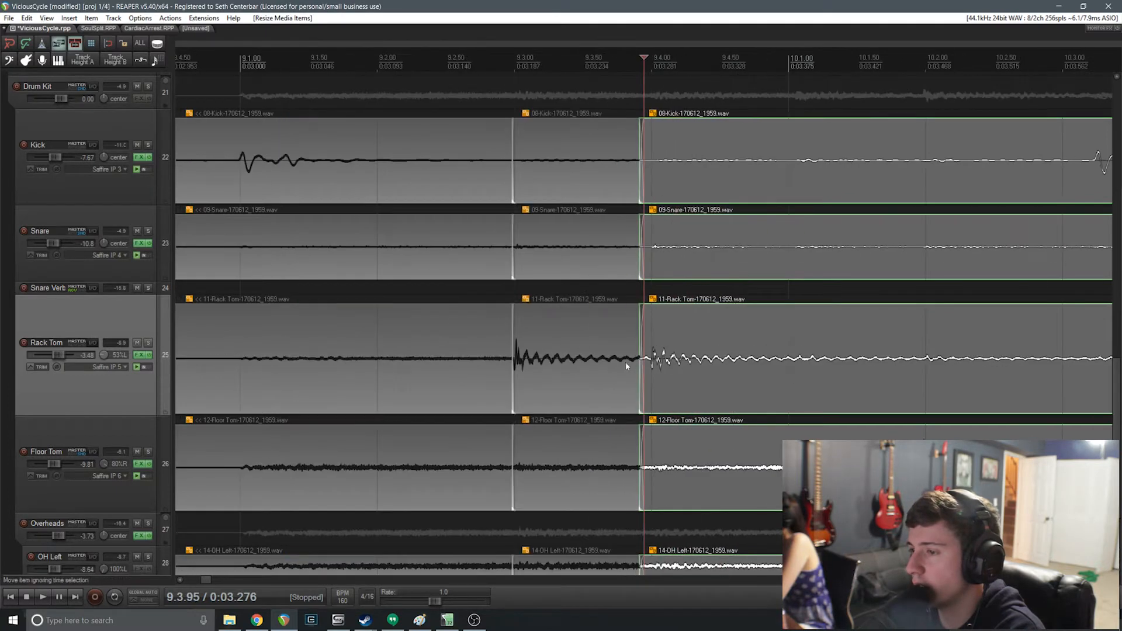
{"action": "scroll", "coordinate": [643, 351], "scroll_direction": "down", "scroll_amount": 3}
{"action": "left_click", "coordinate": [326, 63]}
{"action": "key", "text": "space"}
{"action": "key", "text": "space"}
Split the drum items before the first floor tom hit and align that hit to 10.1.00, with the start edge extended to 9.4.95.
{"action": "left_click", "coordinate": [718, 445]}
{"action": "scroll", "coordinate": [709, 453], "scroll_direction": "up", "scroll_amount": 7}
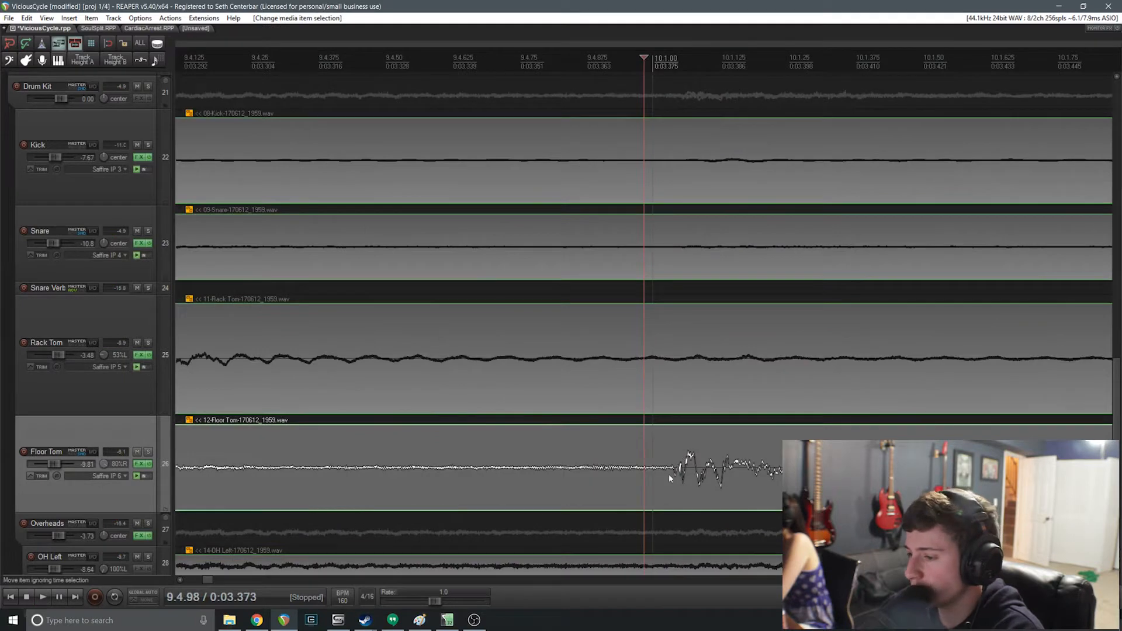
{"action": "key", "text": "s"}
{"action": "left_click_drag", "start_coordinate": [711, 490], "coordinate": [626, 466]}
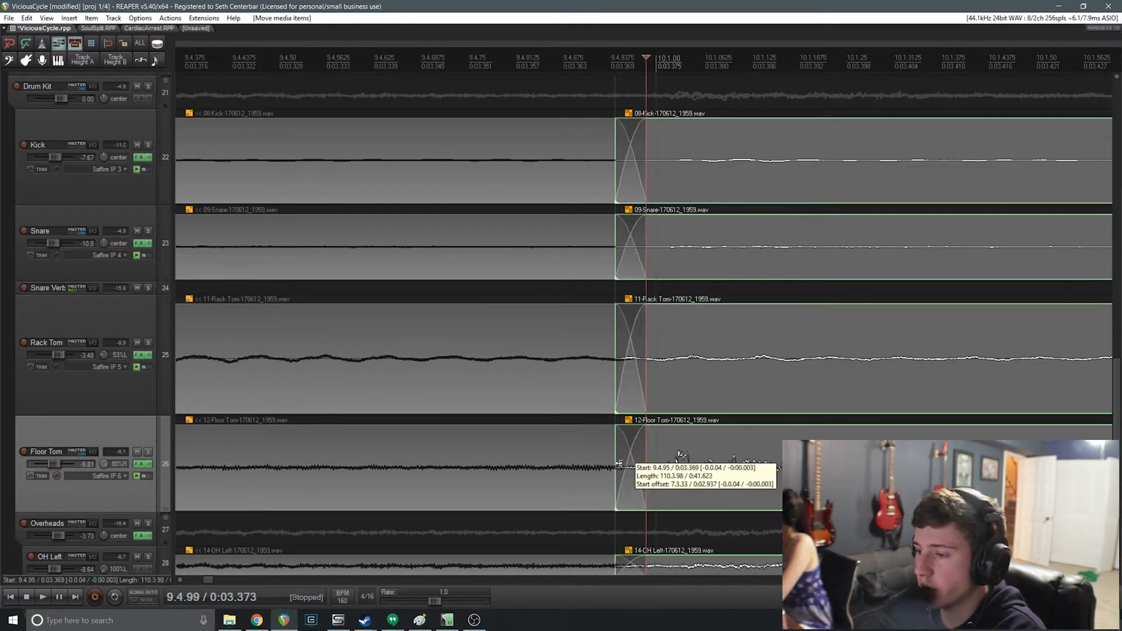
{"action": "scroll", "coordinate": [625, 465], "scroll_direction": "down", "scroll_amount": 5}
Split the drum items at 10.1.93 and align the second floor tom hit to 10.2.00, overlapping the start edge with the previous items.
{"action": "left_click", "coordinate": [771, 466]}
{"action": "scroll", "coordinate": [685, 465], "scroll_direction": "up", "scroll_amount": 8}
{"action": "scroll", "coordinate": [737, 466], "scroll_direction": "up", "scroll_amount": 1}
{"action": "key", "text": "s"}
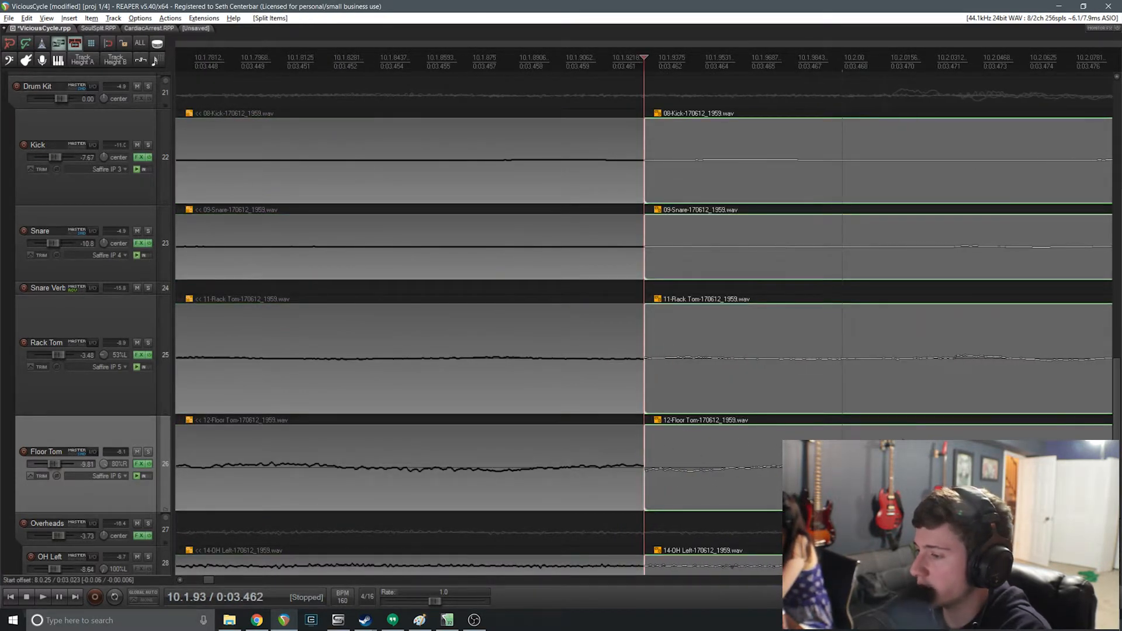
{"action": "left_click_drag", "start_coordinate": [900, 441], "coordinate": [901, 441]}
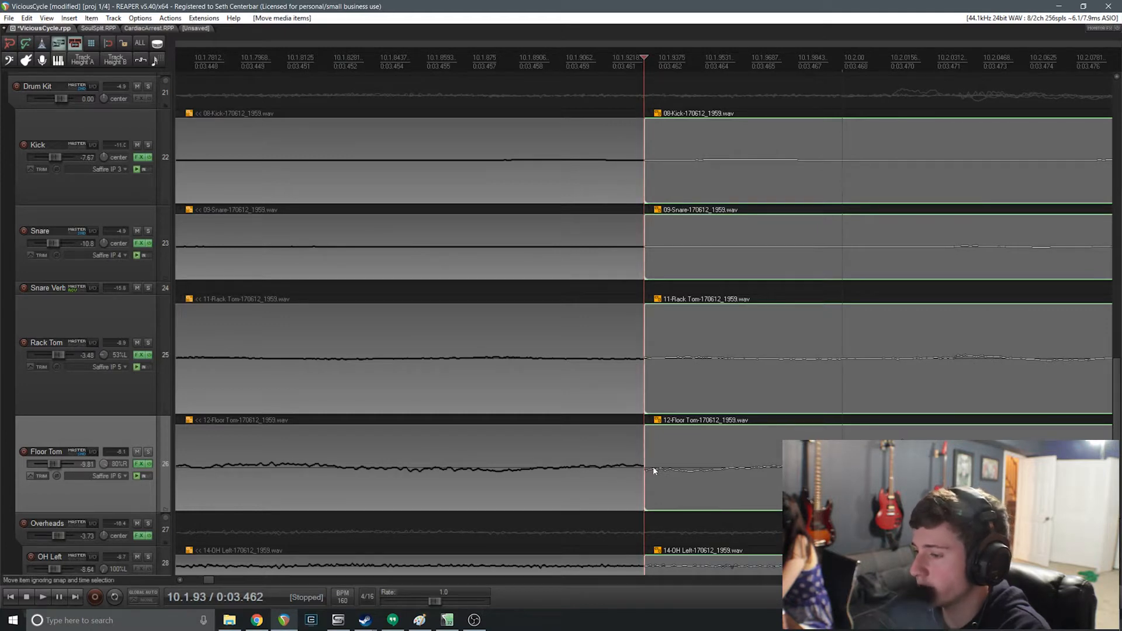
{"action": "left_click_drag", "start_coordinate": [648, 467], "coordinate": [603, 467]}
{"action": "scroll", "coordinate": [660, 466], "scroll_direction": "down", "scroll_amount": 12}
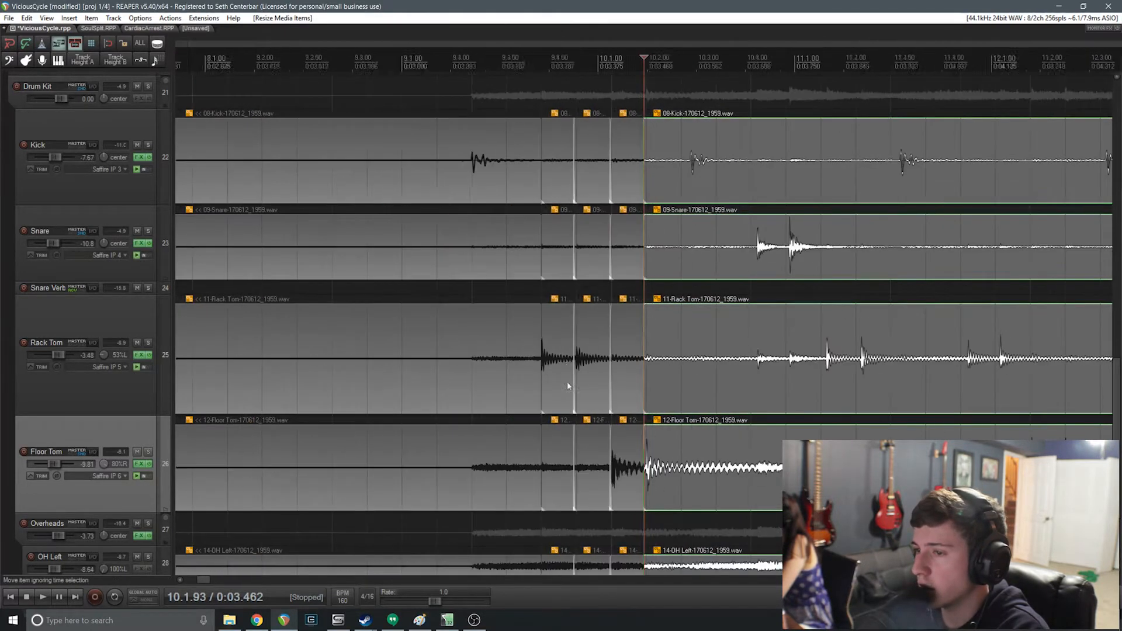
Inspect the kick hit after 10.3.00 and play the edited opening from 8.3.48 to check its timing.
{"action": "scroll", "coordinate": [865, 263], "scroll_direction": "up", "scroll_amount": 1}
{"action": "left_click", "coordinate": [697, 149]}
{"action": "scroll", "coordinate": [865, 184], "scroll_direction": "up", "scroll_amount": 4}
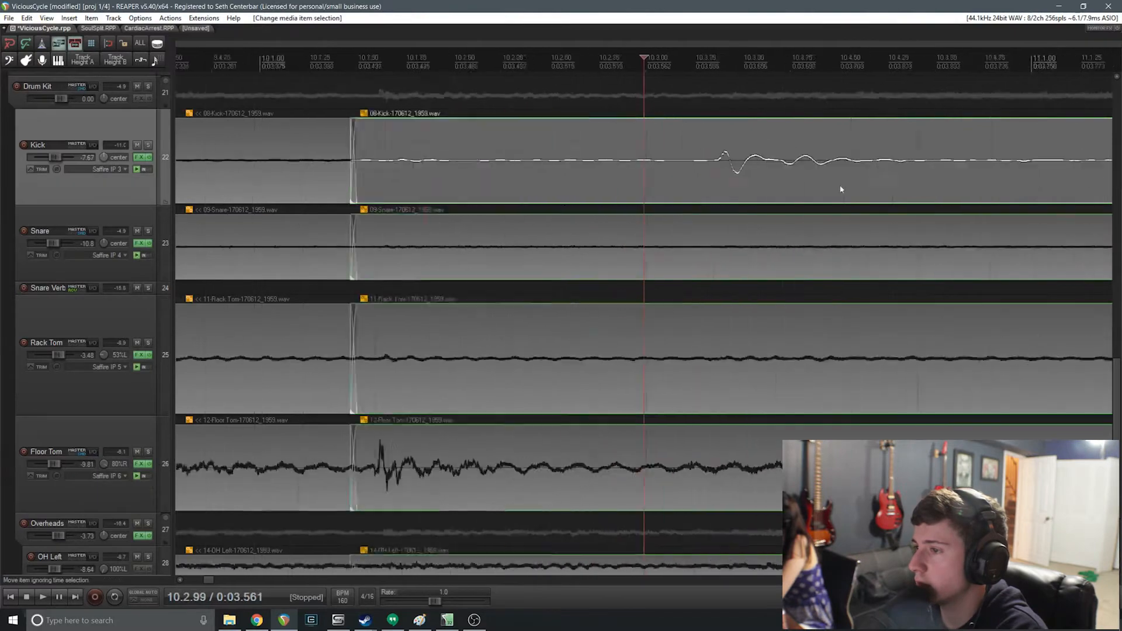
{"action": "scroll", "coordinate": [720, 168], "scroll_direction": "down", "scroll_amount": 6}
{"action": "left_click", "coordinate": [457, 61]}
{"action": "key", "text": "space"}
{"action": "key", "text": "space"}
{"action": "key", "text": "space"}
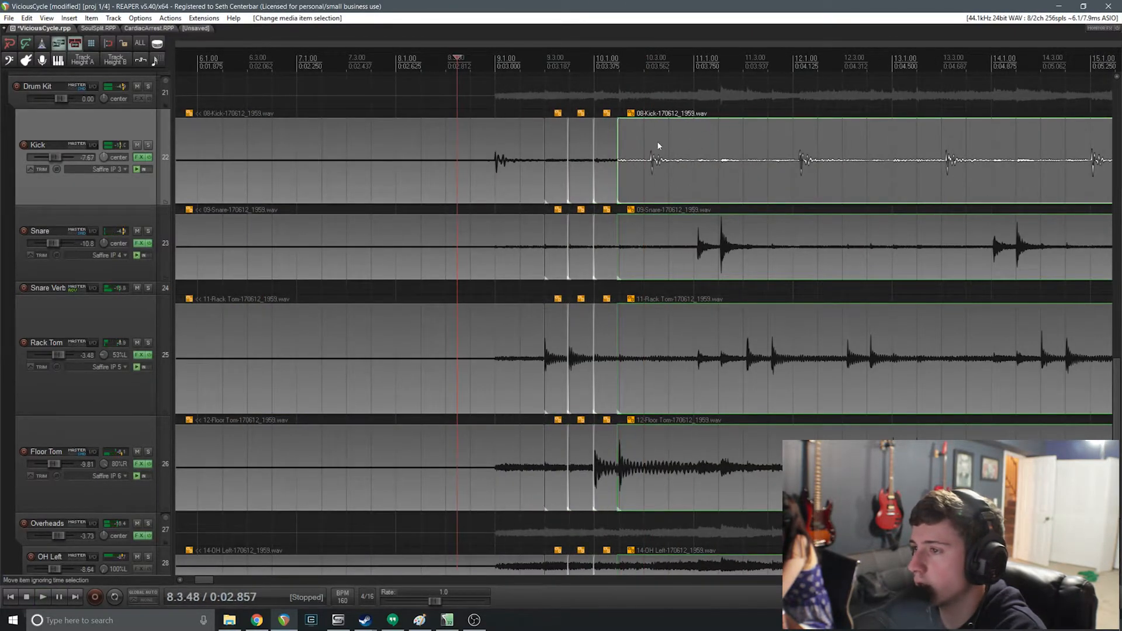
{"action": "key", "text": "space"}
Split the drum items before the second kick hit, slide it earlier onto 10.3.00, and play the result from 8.4.19.
{"action": "left_click", "coordinate": [641, 144]}
{"action": "scroll", "coordinate": [696, 186], "scroll_direction": "up", "scroll_amount": 7}
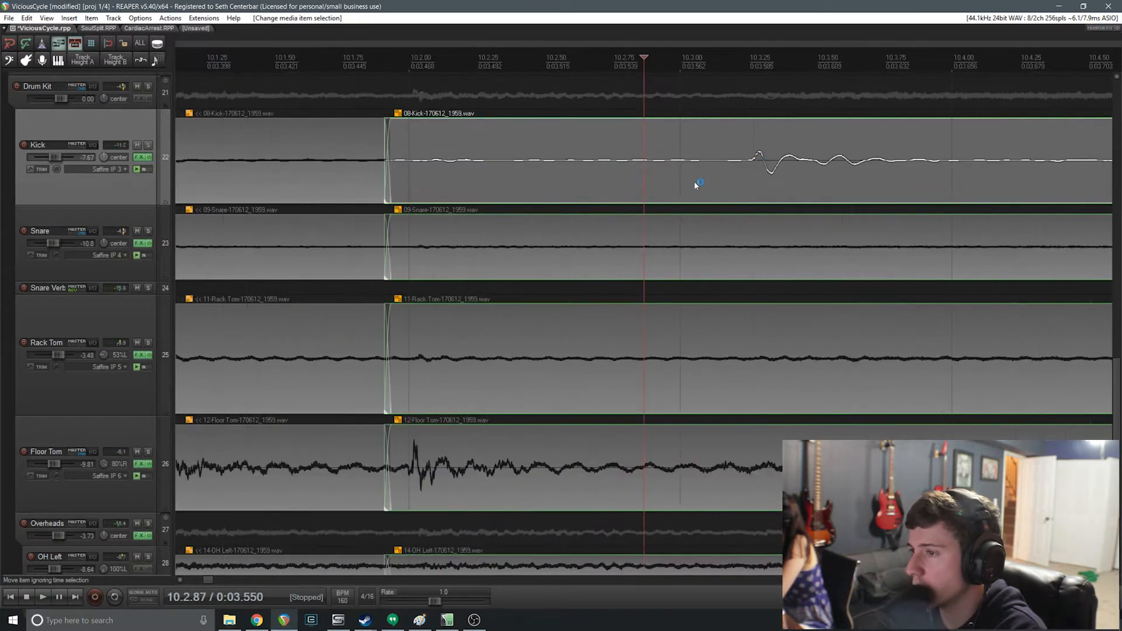
{"action": "key", "text": "s"}
{"action": "left_click_drag", "start_coordinate": [810, 178], "coordinate": [672, 178]}
{"action": "scroll", "coordinate": [640, 184], "scroll_direction": "down", "scroll_amount": 6}
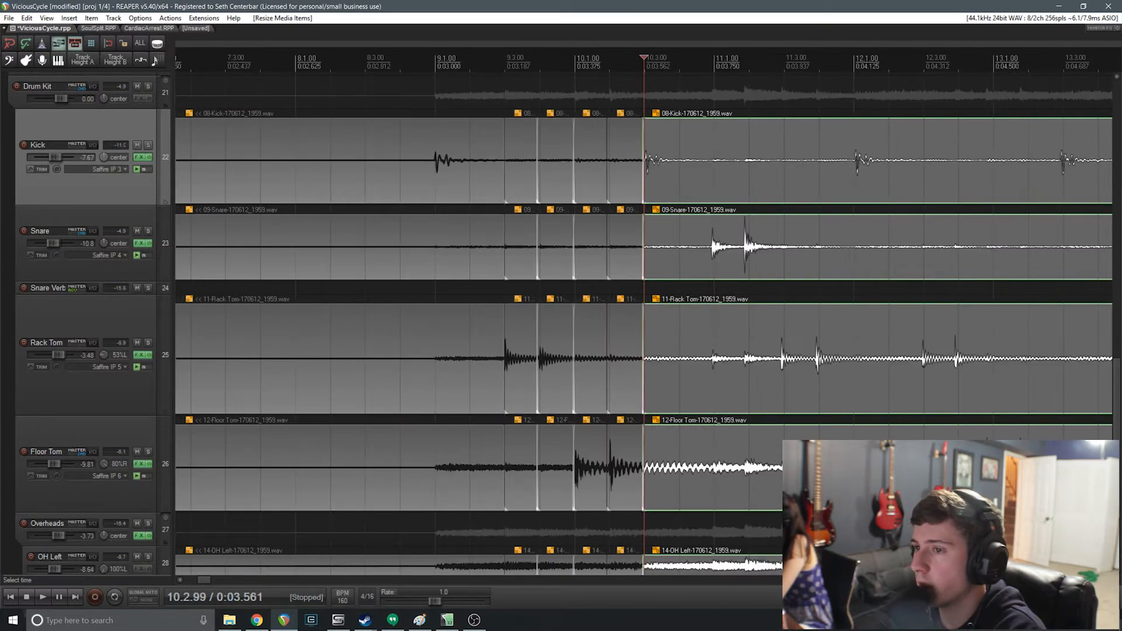
{"action": "left_click", "coordinate": [407, 62]}
{"action": "key", "text": "space"}
{"action": "key", "text": "space"}
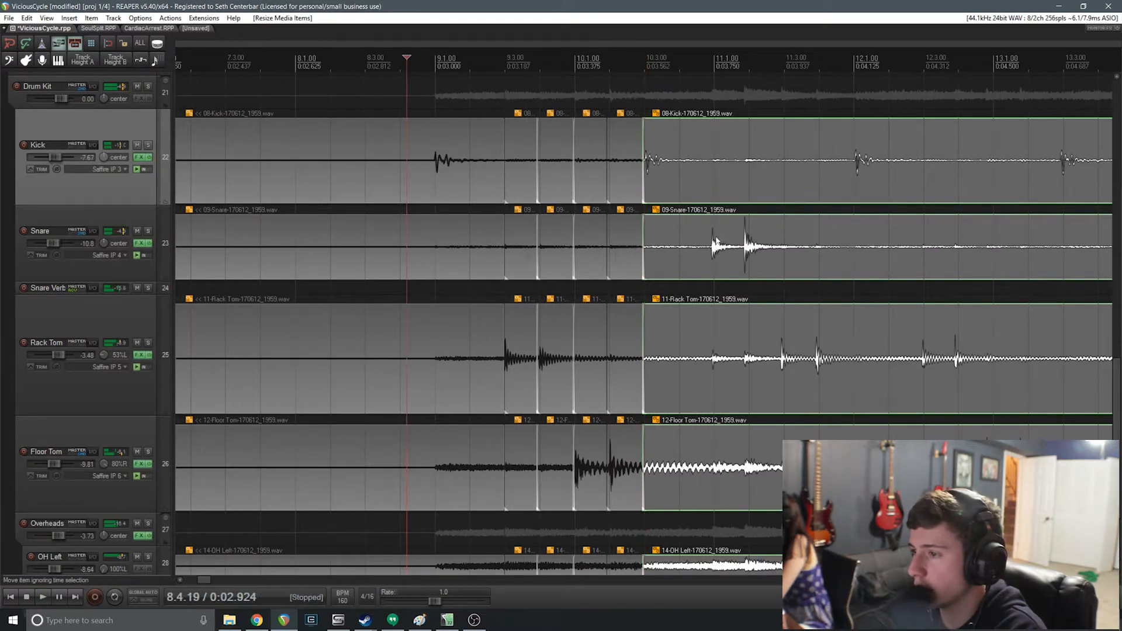
Split the drum items at 10.4.93 and align the first snare hit to 11.1.00, checking the edit from 9.1.00.
{"action": "left_click", "coordinate": [707, 245]}
{"action": "scroll", "coordinate": [760, 254], "scroll_direction": "up", "scroll_amount": 6}
{"action": "left_click", "coordinate": [692, 243]}
{"action": "key", "text": "s"}
{"action": "left_click_drag", "start_coordinate": [719, 266], "coordinate": [685, 251]}
{"action": "scroll", "coordinate": [750, 259], "scroll_direction": "down", "scroll_amount": 3}
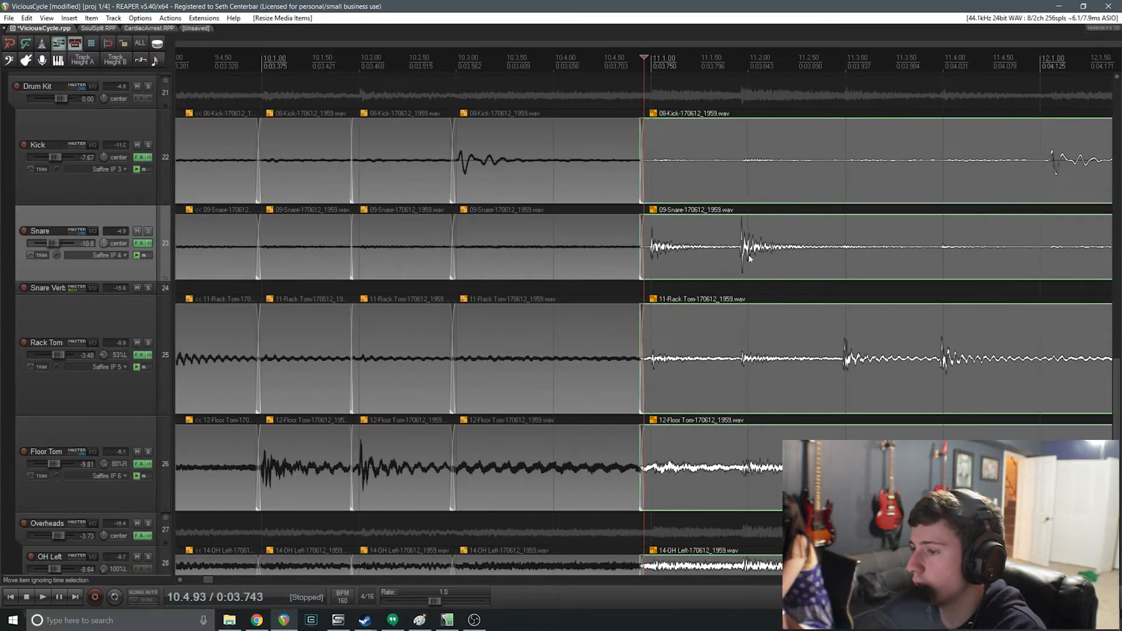
{"action": "scroll", "coordinate": [720, 274], "scroll_direction": "down", "scroll_amount": 2}
{"action": "left_click", "coordinate": [255, 61]}
{"action": "key", "text": "space"}
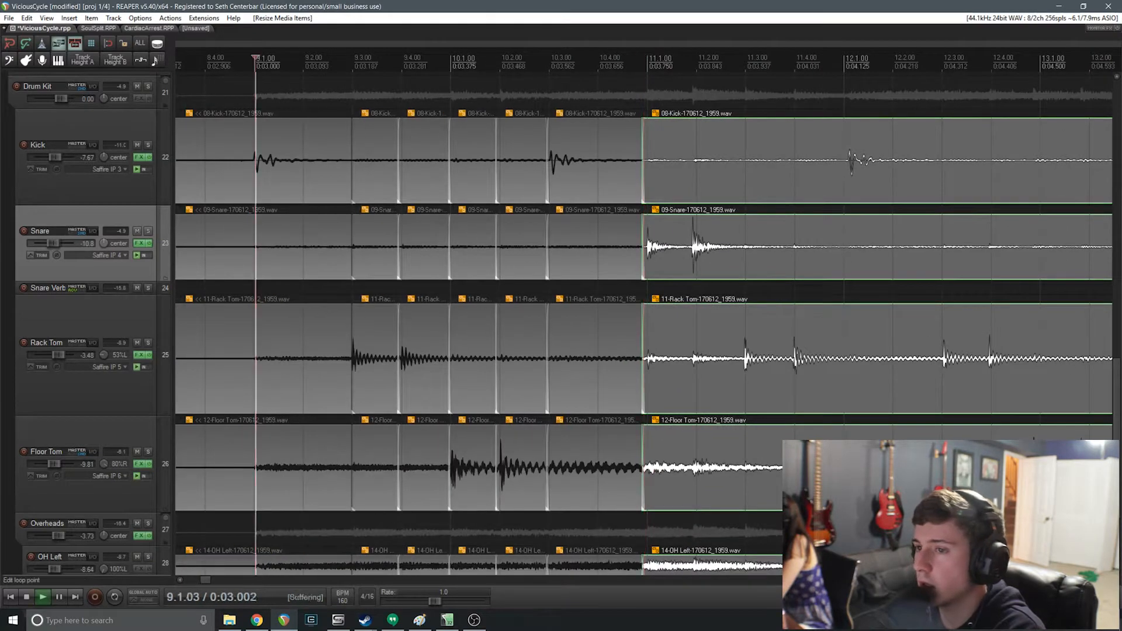
{"action": "key", "text": "space"}
Split the drum items at 11.1.92 and slide the second snare hit onto 11.2.00, extending the start edge over the previous items.
{"action": "left_click", "coordinate": [686, 251]}
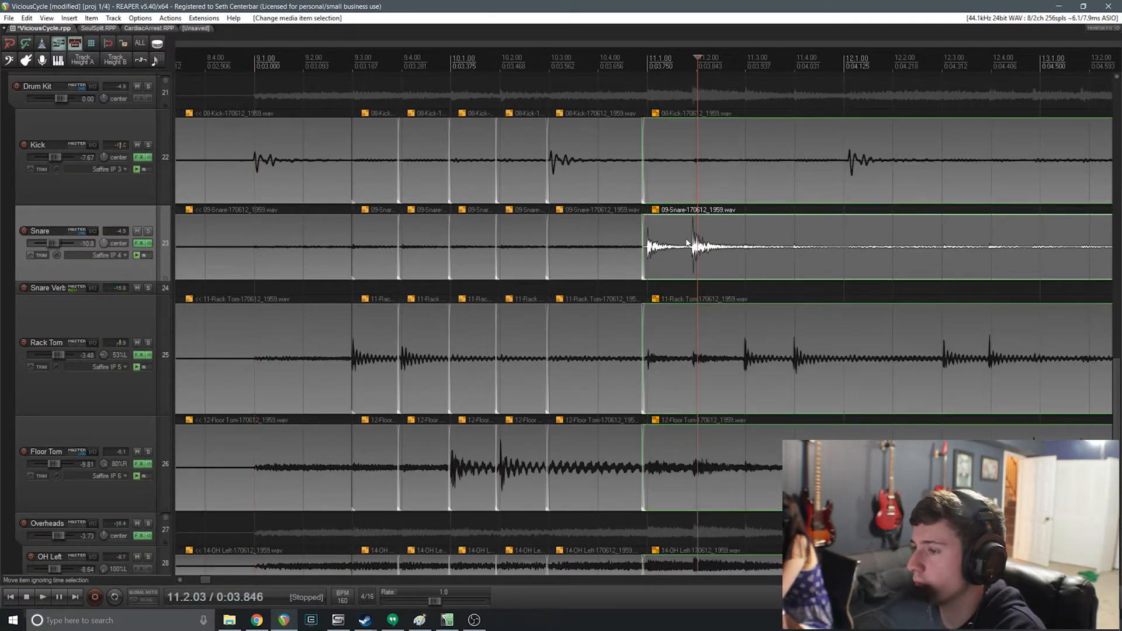
{"action": "scroll", "coordinate": [737, 264], "scroll_direction": "up", "scroll_amount": 5}
{"action": "left_click", "coordinate": [694, 240]}
{"action": "scroll", "coordinate": [779, 278], "scroll_direction": "up", "scroll_amount": 2}
{"action": "left_click", "coordinate": [648, 234]}
{"action": "key", "text": "s"}
{"action": "left_click_drag", "start_coordinate": [702, 259], "coordinate": [785, 252]}
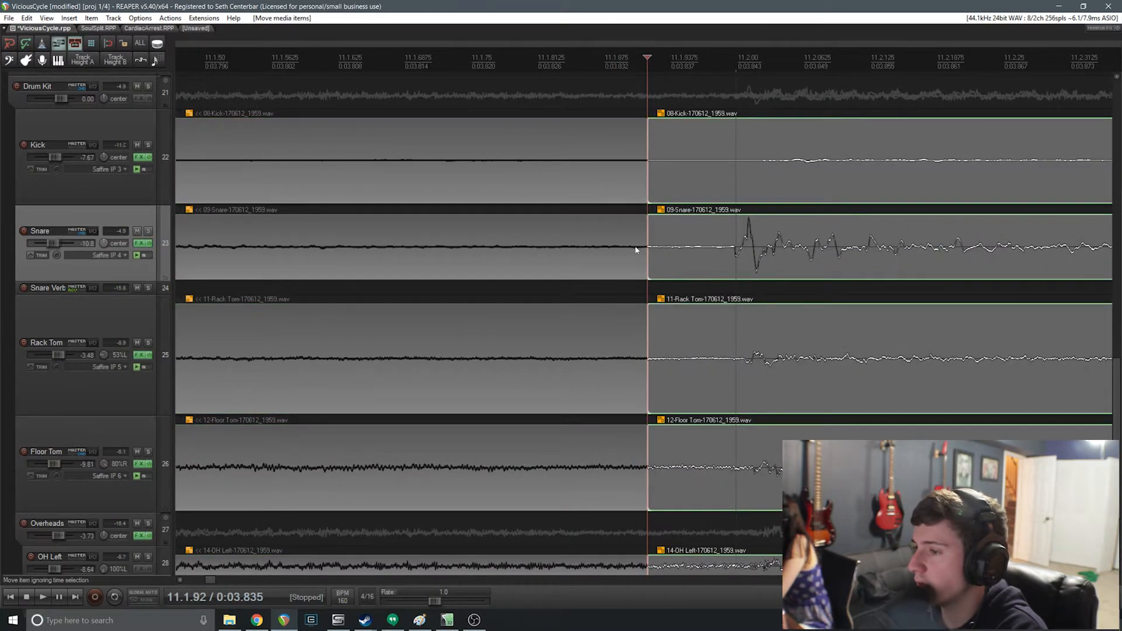
{"action": "left_click_drag", "start_coordinate": [652, 246], "coordinate": [638, 247]}
{"action": "scroll", "coordinate": [695, 250], "scroll_direction": "down", "scroll_amount": 6}
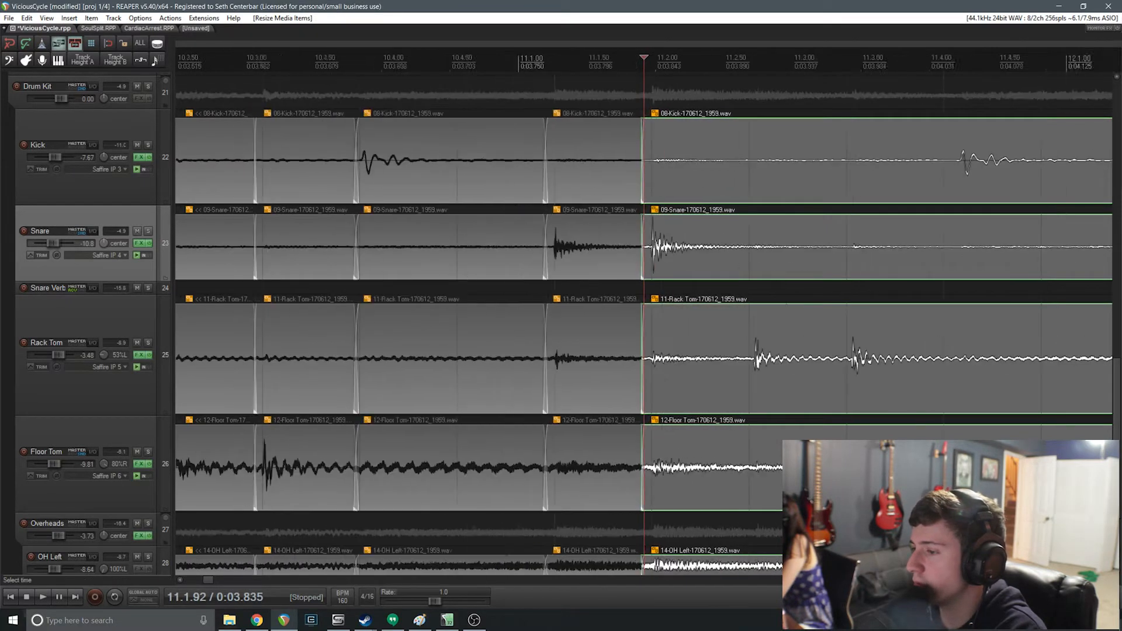
Split the drum items at 11.2.99 and slide the first rack tom hit earlier onto 11.3.00.
{"action": "scroll", "coordinate": [743, 233], "scroll_direction": "down", "scroll_amount": 3}
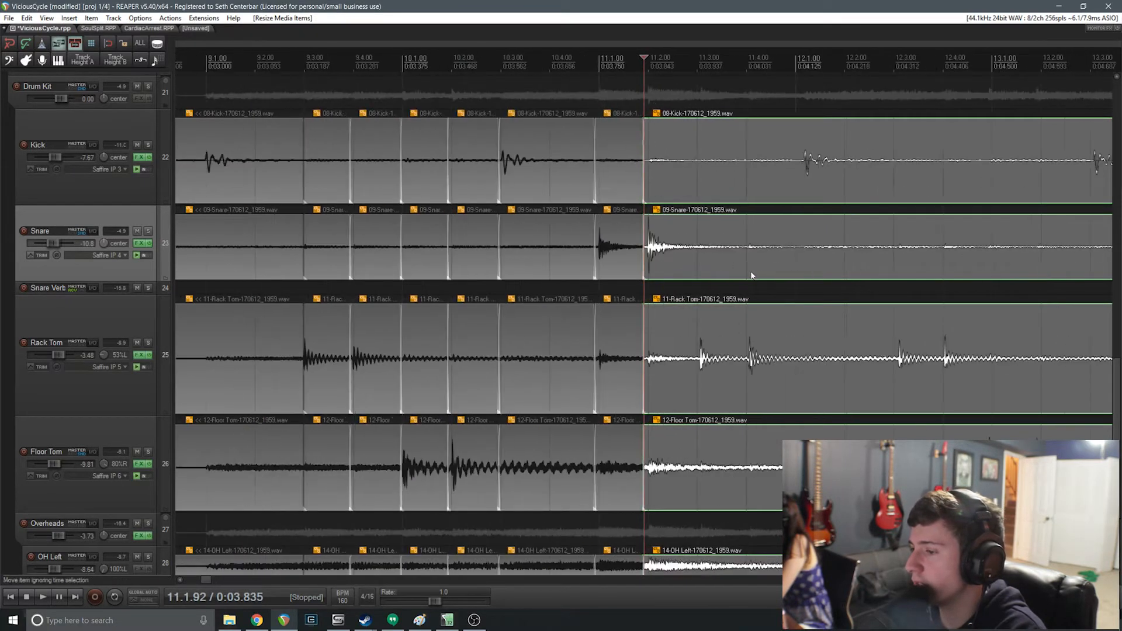
{"action": "scroll", "coordinate": [565, 336], "scroll_direction": "up", "scroll_amount": 6}
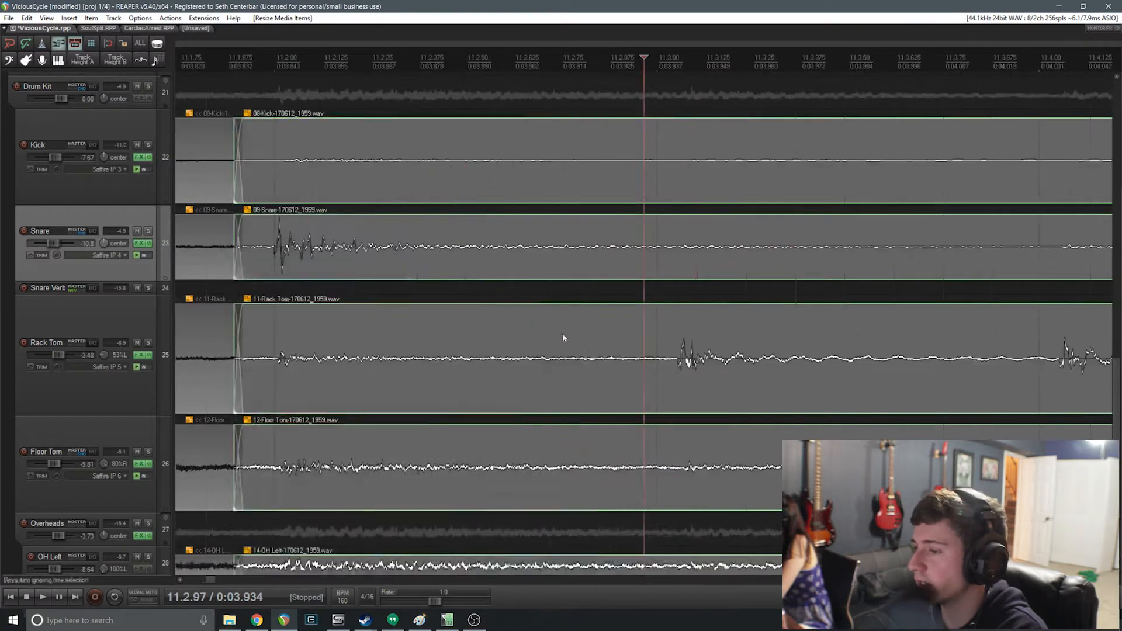
{"action": "left_click", "coordinate": [659, 337]}
{"action": "scroll", "coordinate": [637, 349], "scroll_direction": "up", "scroll_amount": 4}
{"action": "left_click", "coordinate": [654, 346]}
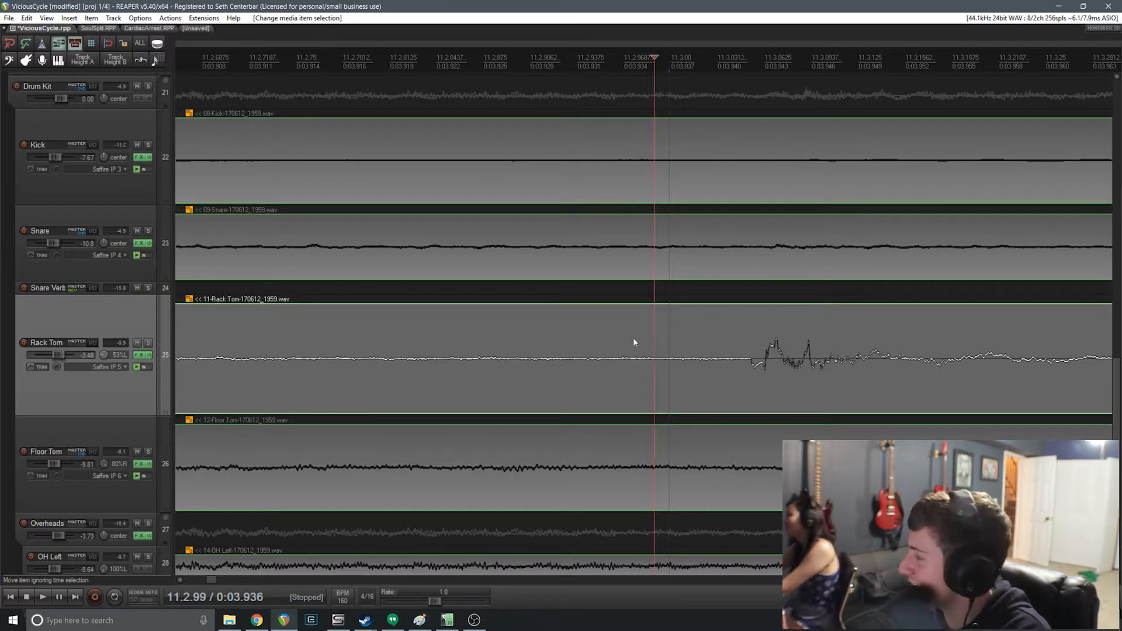
{"action": "key", "text": "s"}
{"action": "left_click_drag", "start_coordinate": [791, 380], "coordinate": [728, 377]}
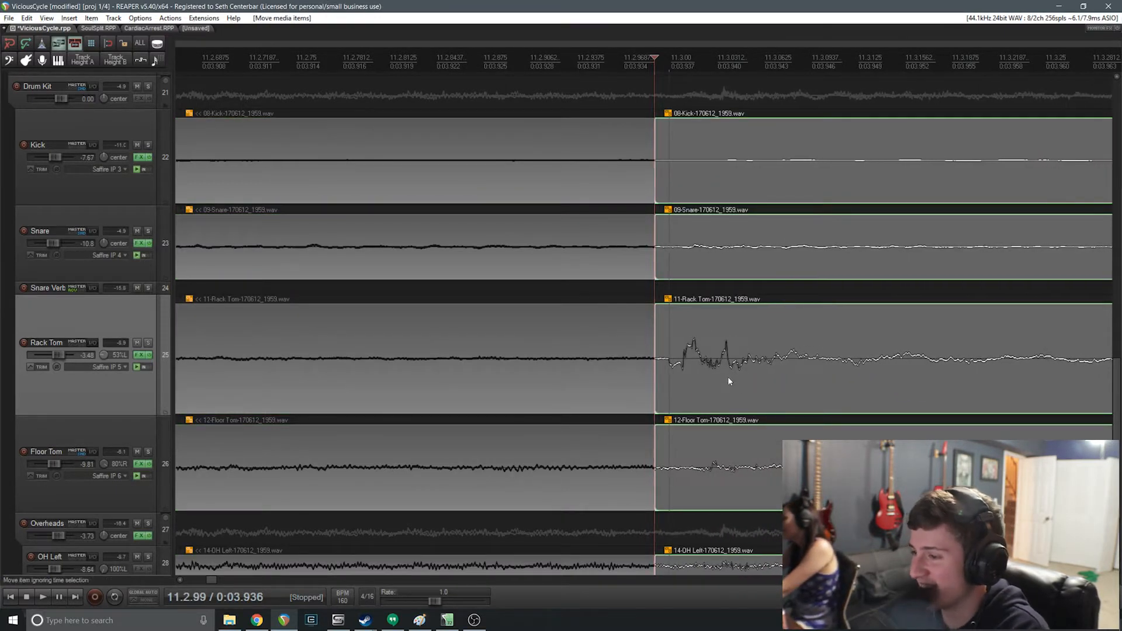
{"action": "scroll", "coordinate": [727, 377], "scroll_direction": "down", "scroll_amount": 1}
{"action": "scroll", "coordinate": [667, 372], "scroll_direction": "down", "scroll_amount": 2}
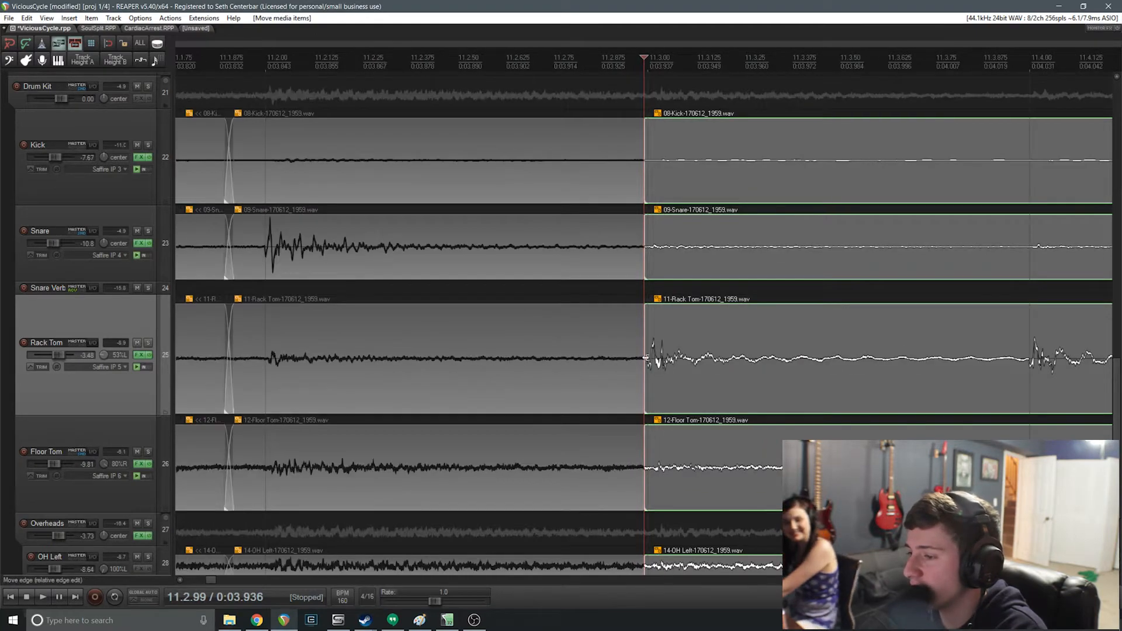
Extend the start edge of the items at 11.3.00 slightly over the previous ones and inspect the crossfade.
{"action": "scroll", "coordinate": [654, 367], "scroll_direction": "up", "scroll_amount": 3}
{"action": "left_click_drag", "start_coordinate": [648, 364], "coordinate": [639, 365]}
{"action": "scroll", "coordinate": [712, 360], "scroll_direction": "down", "scroll_amount": 3}
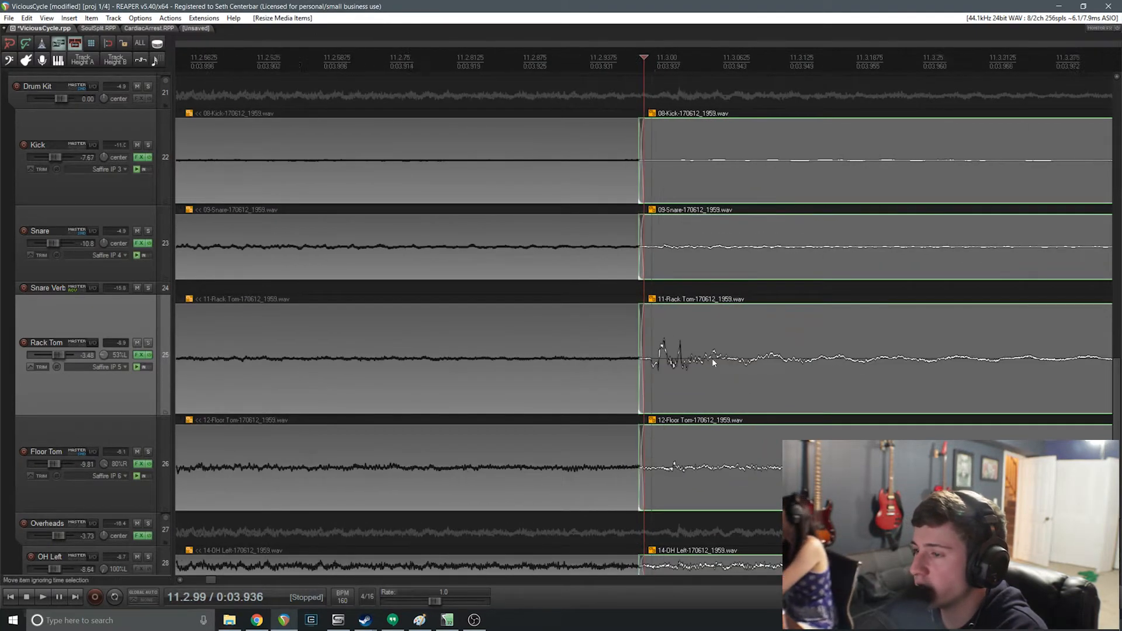
{"action": "scroll", "coordinate": [750, 355], "scroll_direction": "up", "scroll_amount": 5}
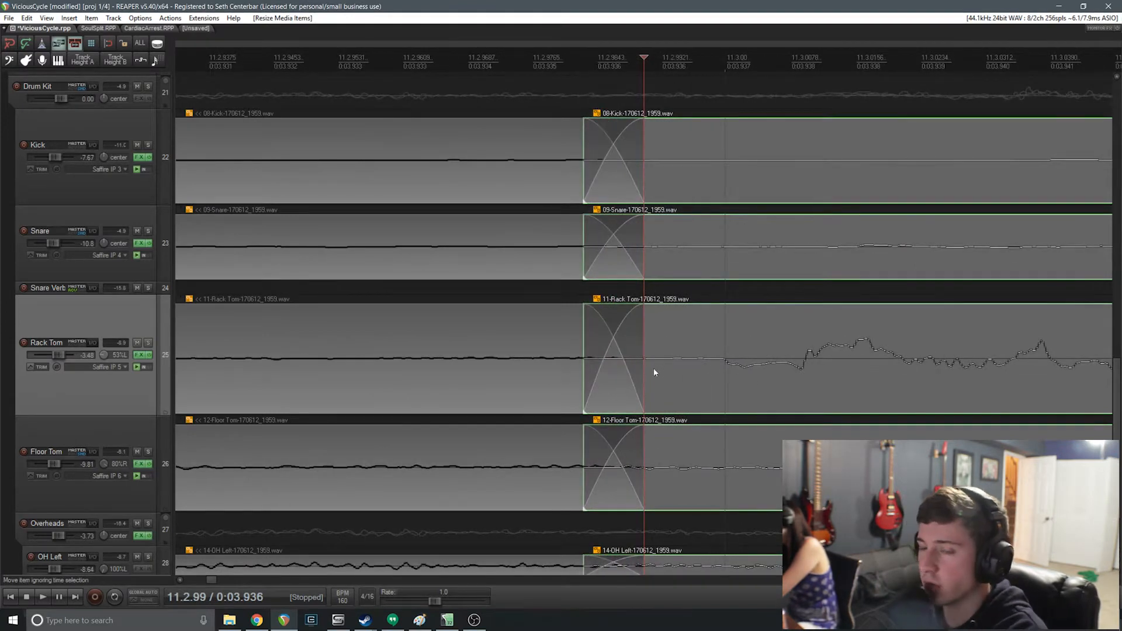
{"action": "scroll", "coordinate": [640, 398], "scroll_direction": "down", "scroll_amount": 2}
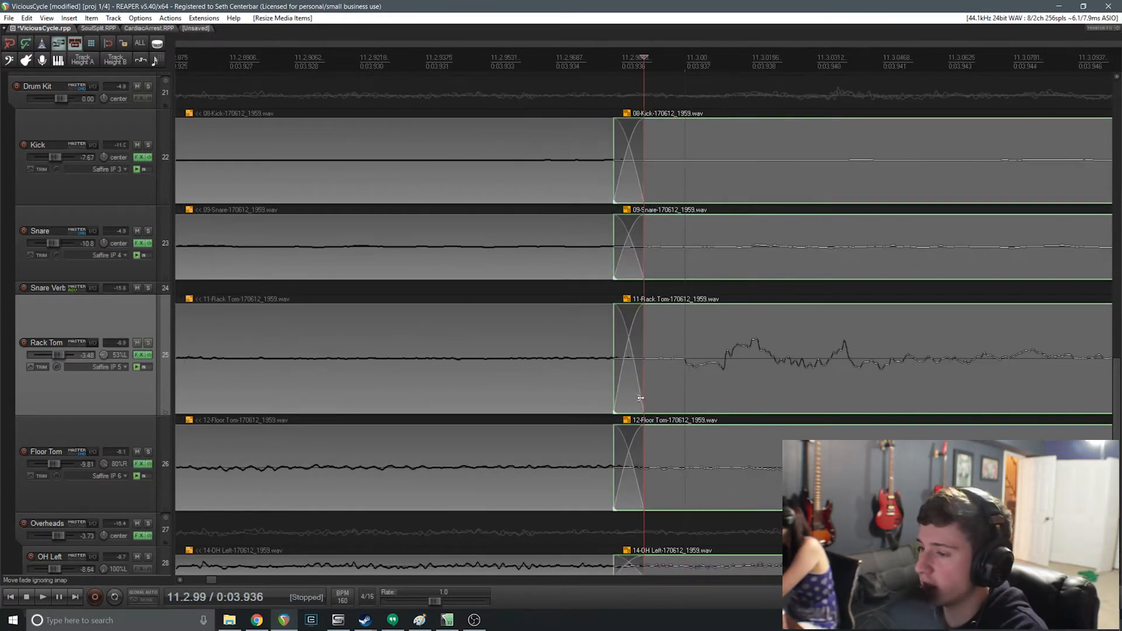
{"action": "scroll", "coordinate": [724, 438], "scroll_direction": "down", "scroll_amount": 10}
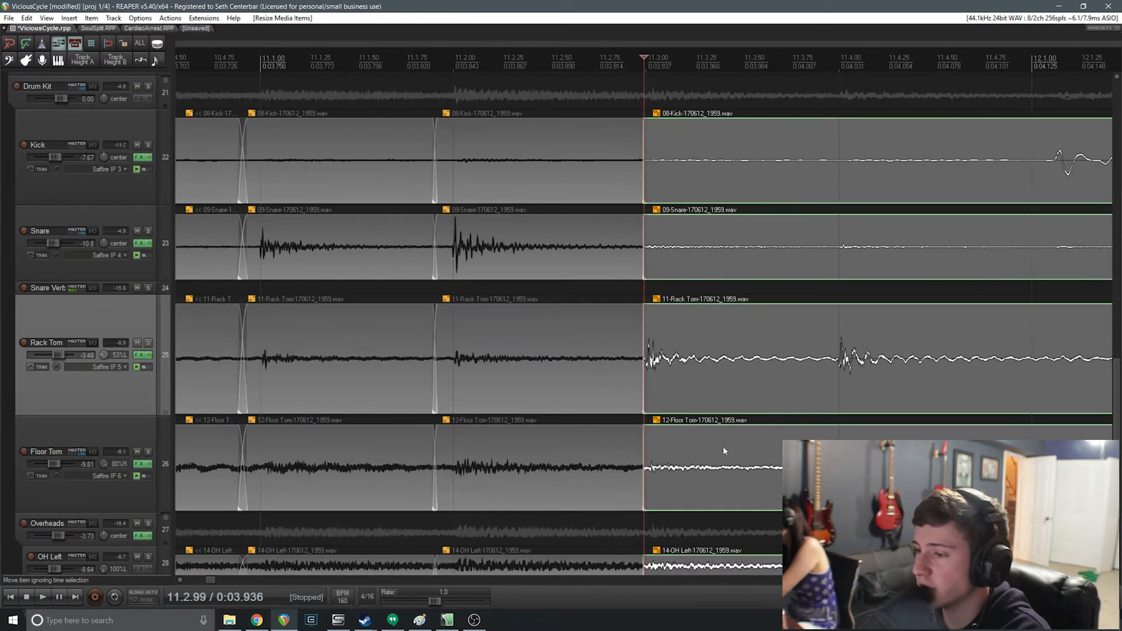
Check the rack tom hit at 11.4.00 against the grid line.
{"action": "scroll", "coordinate": [688, 432], "scroll_direction": "down", "scroll_amount": 3}
{"action": "scroll", "coordinate": [811, 414], "scroll_direction": "up", "scroll_amount": 5}
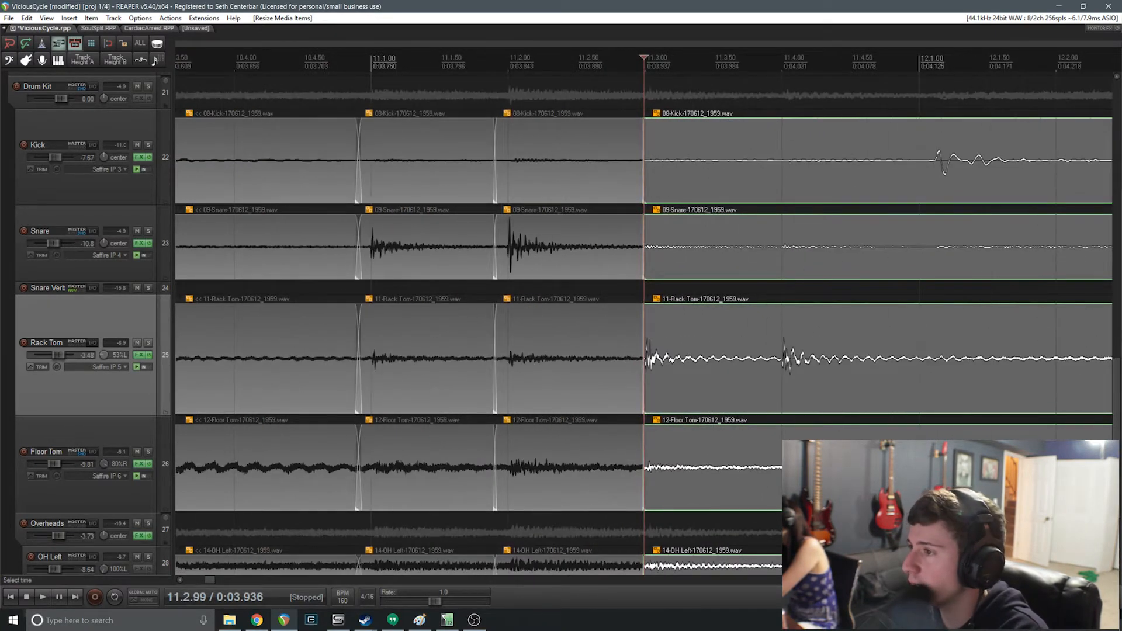
{"action": "left_click", "coordinate": [783, 61]}
{"action": "scroll", "coordinate": [656, 444], "scroll_direction": "up", "scroll_amount": 6}
{"action": "scroll", "coordinate": [690, 408], "scroll_direction": "down", "scroll_amount": 6}
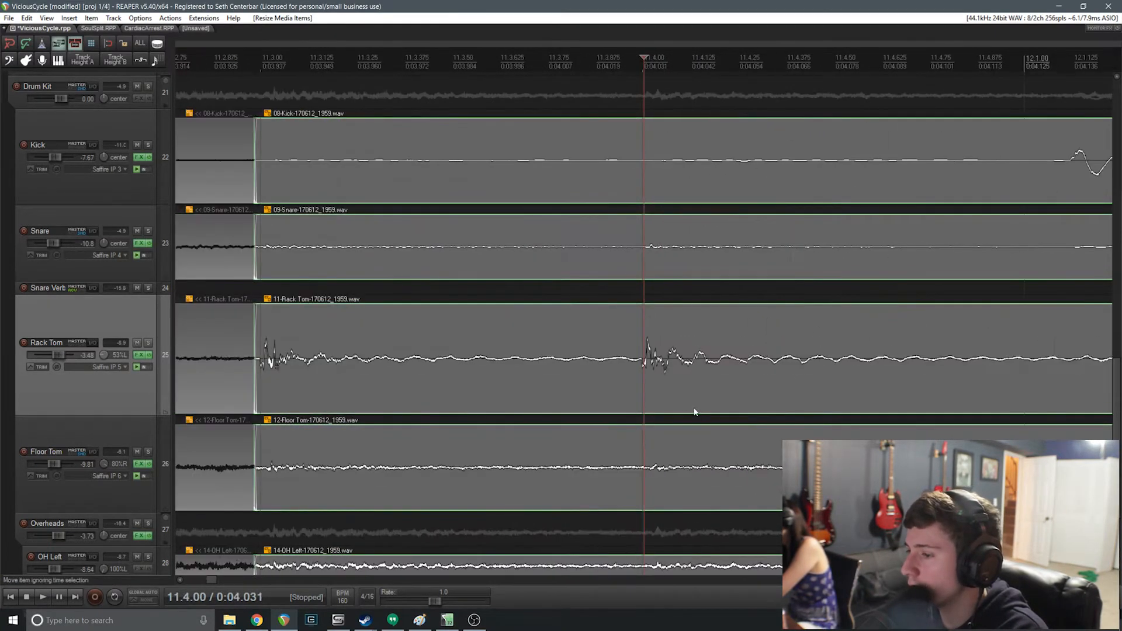
Split the drum items before the kick hit near 12.1.00 and slide it earlier onto 12.1.00.
{"action": "left_click", "coordinate": [770, 61]}
{"action": "scroll", "coordinate": [847, 181], "scroll_direction": "up", "scroll_amount": 6}
{"action": "scroll", "coordinate": [701, 151], "scroll_direction": "down", "scroll_amount": 4}
{"action": "left_click", "coordinate": [661, 153]}
{"action": "key", "text": "s"}
{"action": "left_click_drag", "start_coordinate": [725, 194], "coordinate": [662, 175]}
{"action": "scroll", "coordinate": [704, 227], "scroll_direction": "down", "scroll_amount": 4}
Split the drum items at 12.2.97 and align the rack tom hit to 12.3.00, overlapping the previous items with the start edge.
{"action": "left_click", "coordinate": [778, 363]}
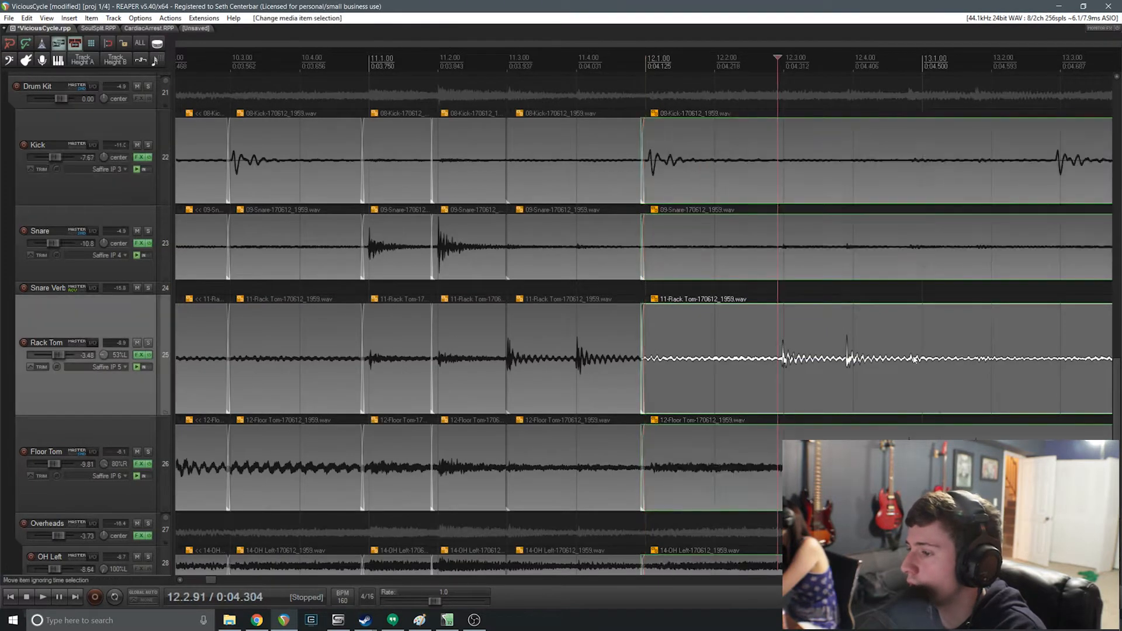
{"action": "scroll", "coordinate": [735, 412], "scroll_direction": "up", "scroll_amount": 4}
{"action": "left_click", "coordinate": [660, 349]}
{"action": "key", "text": "s"}
{"action": "left_click_drag", "start_coordinate": [674, 382], "coordinate": [646, 354]}
{"action": "scroll", "coordinate": [792, 360], "scroll_direction": "down", "scroll_amount": 3}
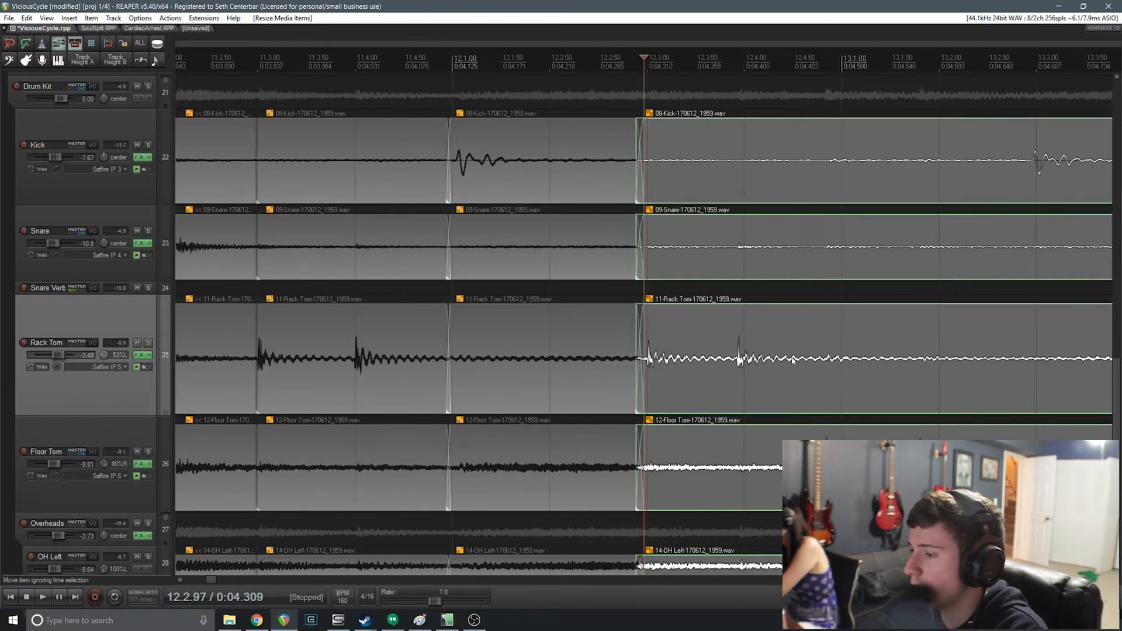
Split the drum items at 12.3.93, slide the next rack tom hit later onto 12.4.00, and extend the start edge over the previous items.
{"action": "left_click", "coordinate": [734, 354]}
{"action": "scroll", "coordinate": [735, 354], "scroll_direction": "up", "scroll_amount": 5}
{"action": "key", "text": "s"}
{"action": "left_click_drag", "start_coordinate": [672, 355], "coordinate": [727, 390]}
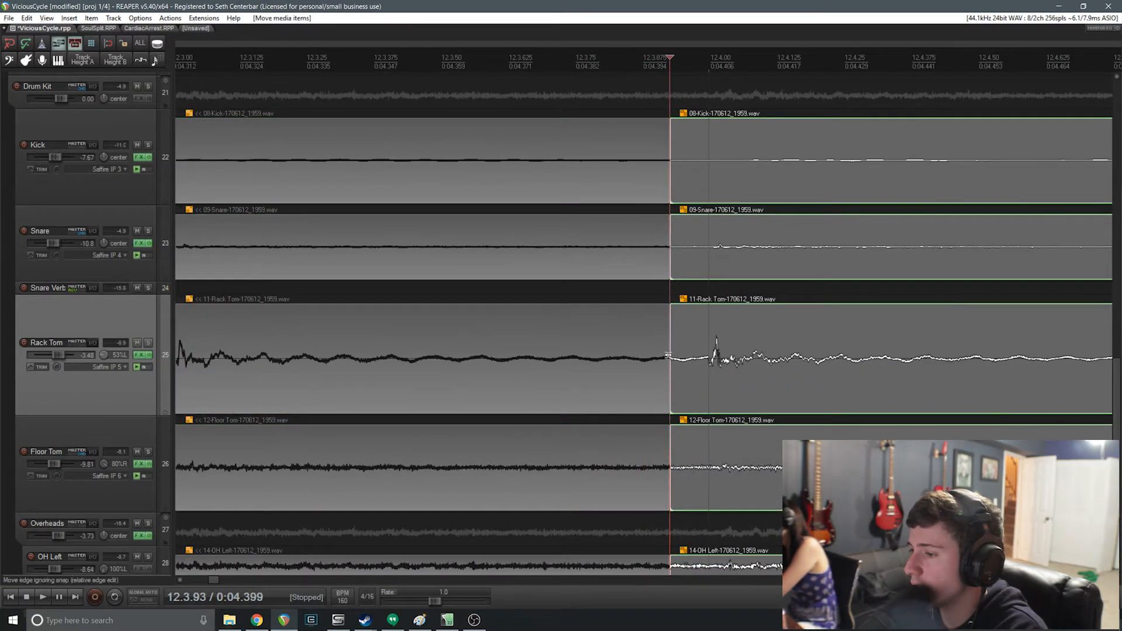
{"action": "left_click_drag", "start_coordinate": [672, 355], "coordinate": [659, 356]}
{"action": "scroll", "coordinate": [704, 366], "scroll_direction": "down", "scroll_amount": 5}
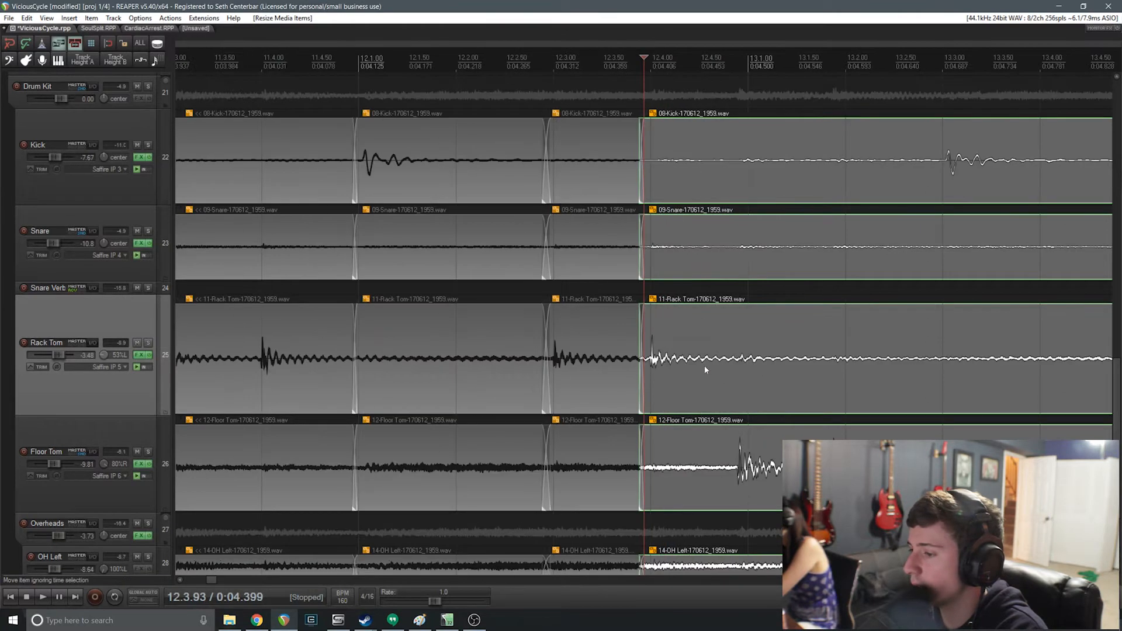
Split the drum items at 12.4.89, slide the floor tom hit later onto 13.1.00, and extend the start edge over the previous items.
{"action": "left_click", "coordinate": [731, 453]}
{"action": "scroll", "coordinate": [731, 453], "scroll_direction": "up", "scroll_amount": 3}
{"action": "key", "text": "s"}
{"action": "left_click_drag", "start_coordinate": [661, 464], "coordinate": [746, 481]}
{"action": "left_click_drag", "start_coordinate": [663, 453], "coordinate": [654, 454]}
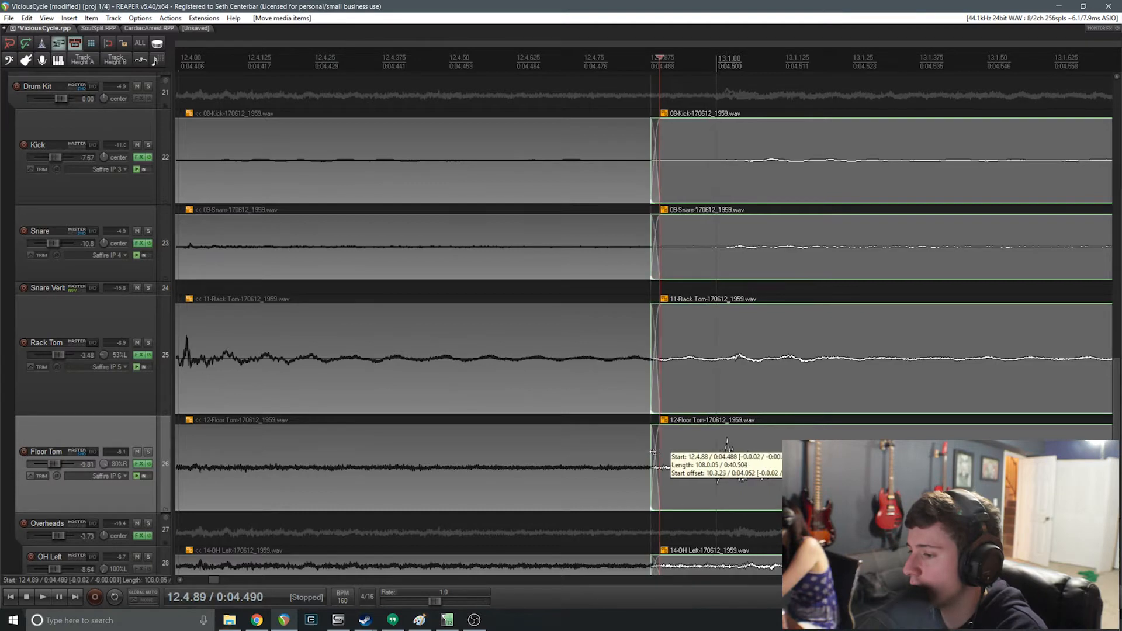
{"action": "scroll", "coordinate": [745, 457], "scroll_direction": "down", "scroll_amount": 5}
Split the drum items at 13.1.96, slide the second floor tom hit later onto 13.2.00, and extend the start edge into a crossfade.
{"action": "left_click", "coordinate": [672, 454]}
{"action": "scroll", "coordinate": [672, 454], "scroll_direction": "up", "scroll_amount": 8}
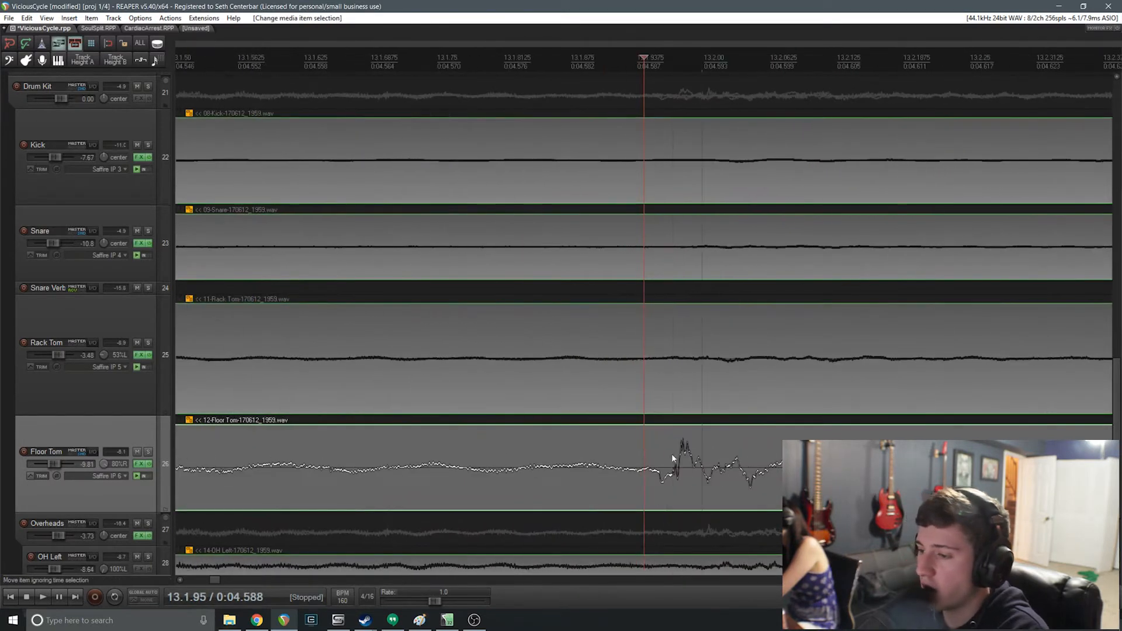
{"action": "left_click", "coordinate": [659, 454]}
{"action": "key", "text": "s"}
{"action": "left_click_drag", "start_coordinate": [696, 482], "coordinate": [743, 474]}
{"action": "left_click_drag", "start_coordinate": [664, 464], "coordinate": [659, 460]}
{"action": "scroll", "coordinate": [740, 461], "scroll_direction": "down", "scroll_amount": 3}
{"action": "scroll", "coordinate": [741, 465], "scroll_direction": "down", "scroll_amount": 5}
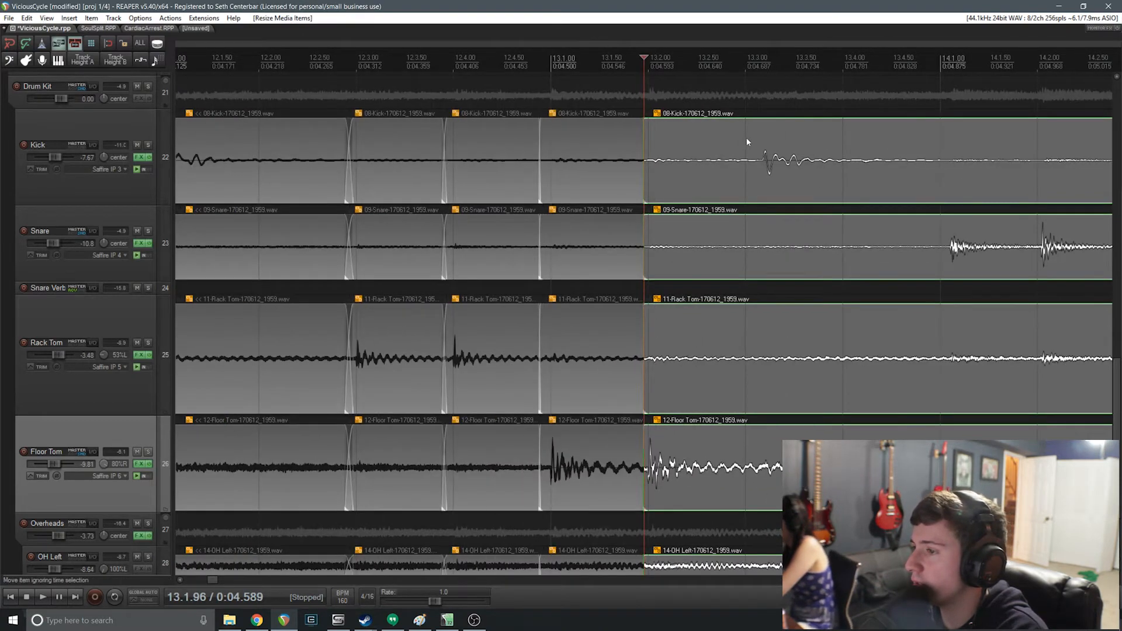
Split the drum items at 13.2.99, slide the kick hit earlier onto 13.3.00, and extend the start edge over the previous items.
{"action": "left_click", "coordinate": [747, 142]}
{"action": "scroll", "coordinate": [747, 142], "scroll_direction": "up", "scroll_amount": 7}
{"action": "left_click", "coordinate": [683, 146]}
{"action": "key", "text": "s"}
{"action": "scroll", "coordinate": [816, 226], "scroll_direction": "down", "scroll_amount": 2}
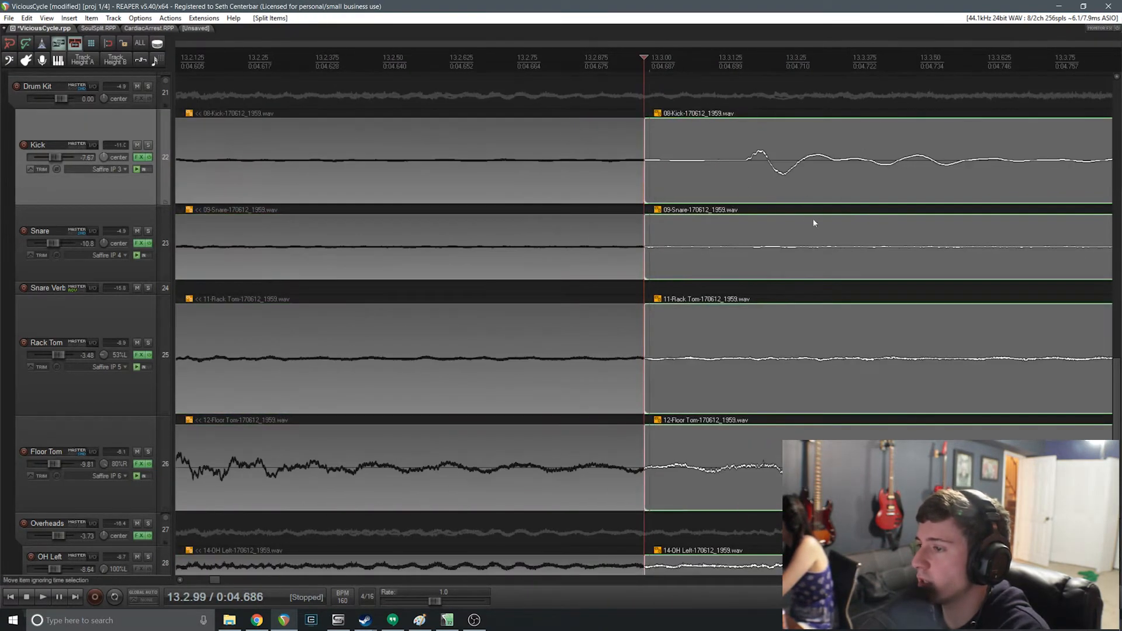
{"action": "left_click_drag", "start_coordinate": [764, 195], "coordinate": [663, 197]}
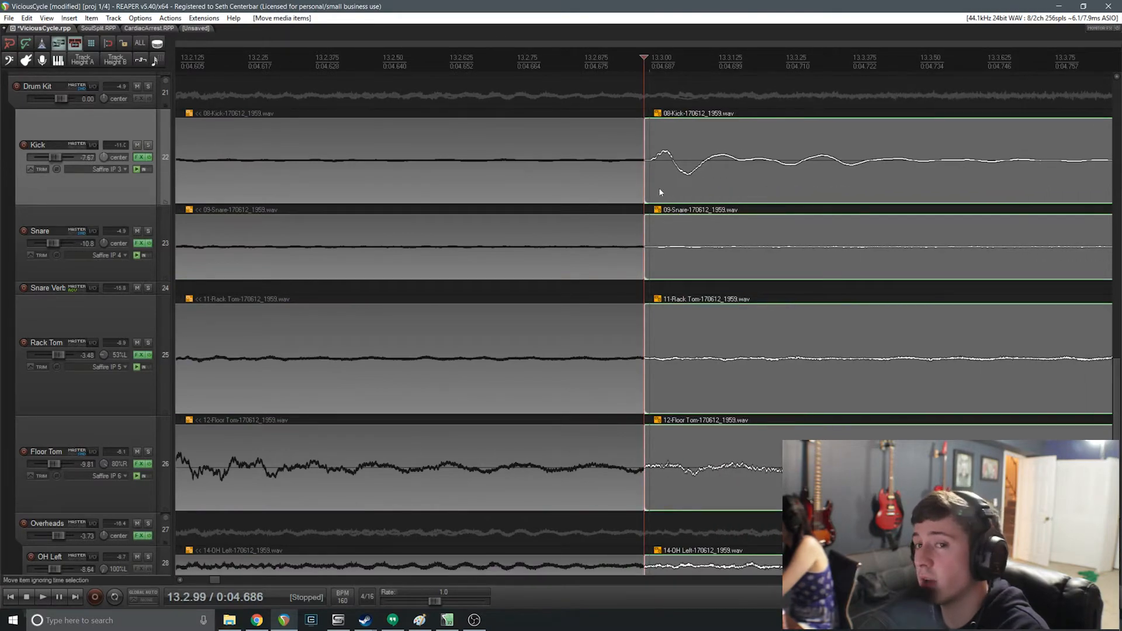
{"action": "left_click_drag", "start_coordinate": [648, 180], "coordinate": [638, 182]}
{"action": "scroll", "coordinate": [763, 308], "scroll_direction": "down", "scroll_amount": 6}
{"action": "scroll", "coordinate": [766, 307], "scroll_direction": "up", "scroll_amount": 4}
{"action": "scroll", "coordinate": [793, 237], "scroll_direction": "down", "scroll_amount": 4}
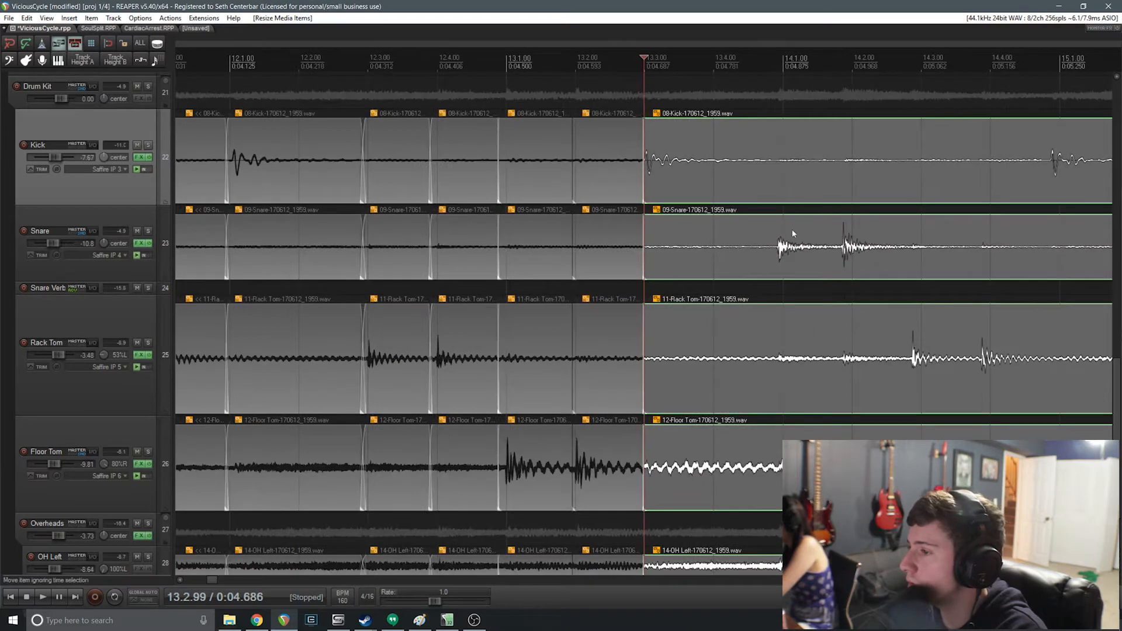
Split the drum items at 13.4.93, slide the snare hit later onto 14.1.00, and extend the start edge over the previous items.
{"action": "left_click", "coordinate": [880, 247]}
{"action": "scroll", "coordinate": [691, 250], "scroll_direction": "up", "scroll_amount": 6}
{"action": "left_click", "coordinate": [670, 241]}
{"action": "scroll", "coordinate": [744, 250], "scroll_direction": "up", "scroll_amount": 2}
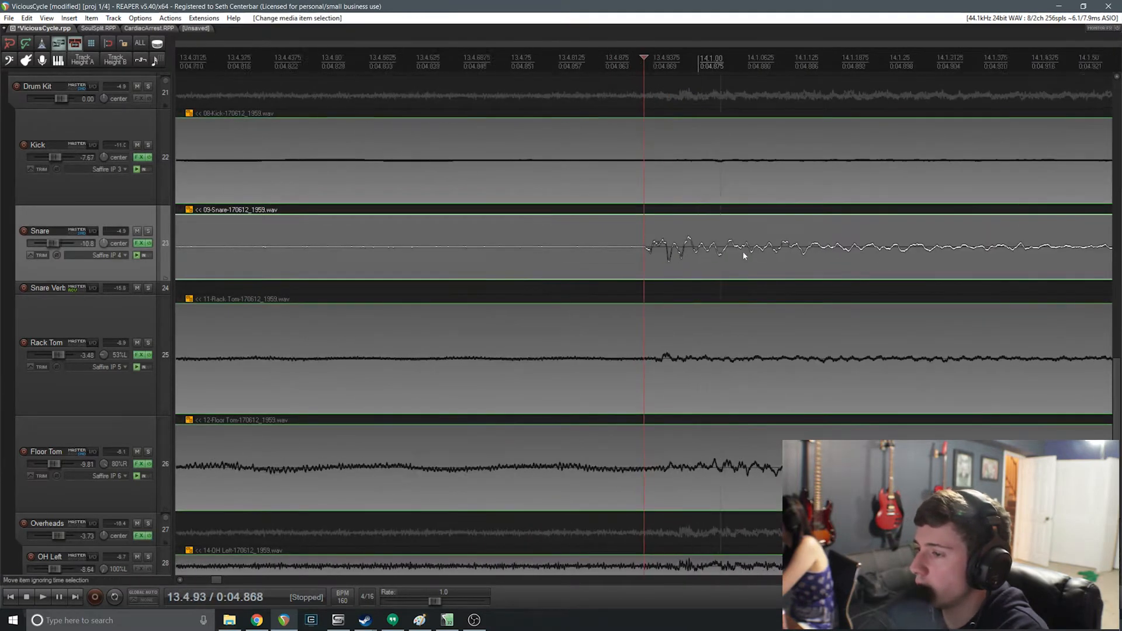
{"action": "key", "text": "s"}
{"action": "left_click_drag", "start_coordinate": [674, 264], "coordinate": [744, 260]}
{"action": "left_click_drag", "start_coordinate": [648, 247], "coordinate": [627, 247]}
{"action": "scroll", "coordinate": [725, 259], "scroll_direction": "down", "scroll_amount": 7}
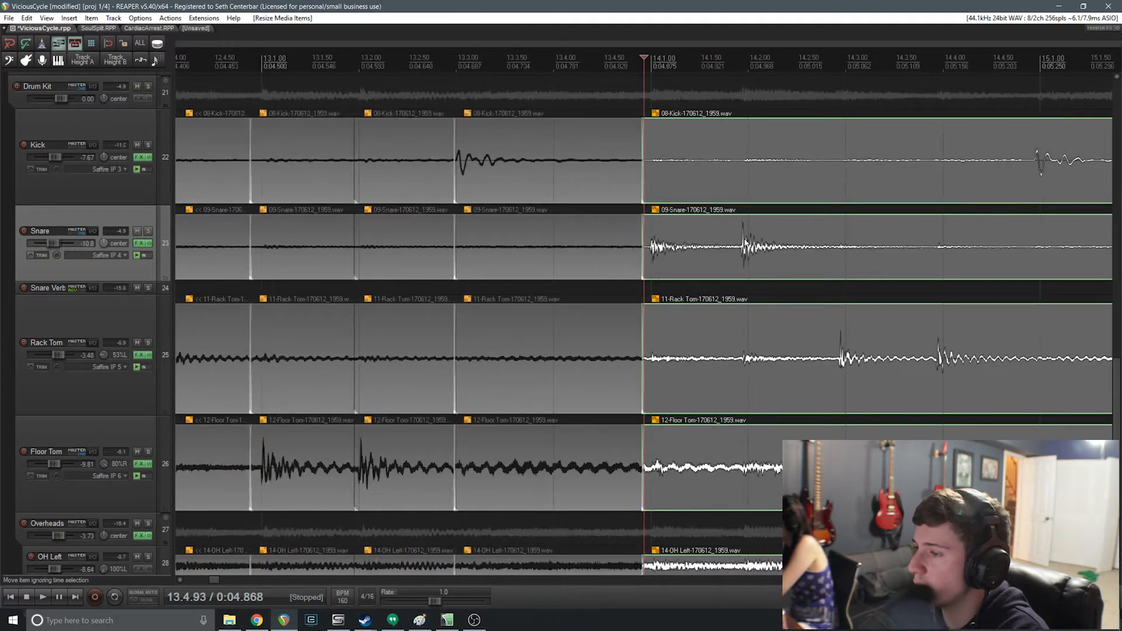
Split the drum items at 14.1.93, slide the next snare hit later onto 14.2.00, and extend the start edge over the previous items.
{"action": "left_click", "coordinate": [745, 244]}
{"action": "scroll", "coordinate": [714, 260], "scroll_direction": "up", "scroll_amount": 4}
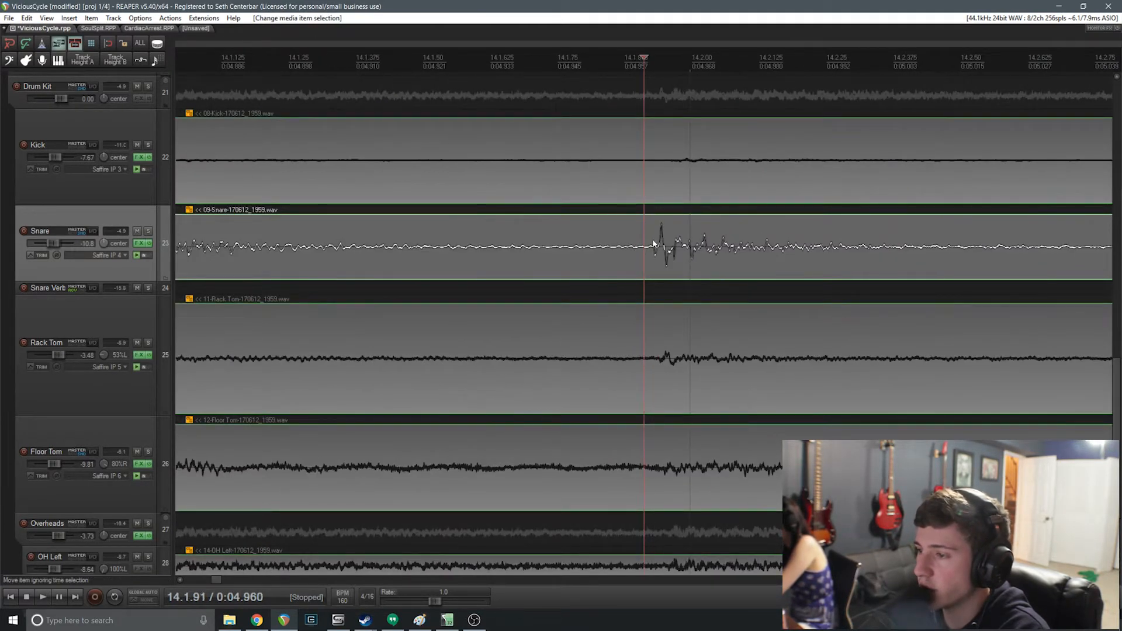
{"action": "scroll", "coordinate": [654, 245], "scroll_direction": "up", "scroll_amount": 4}
{"action": "key", "text": "s"}
{"action": "left_click_drag", "start_coordinate": [696, 262], "coordinate": [840, 258]}
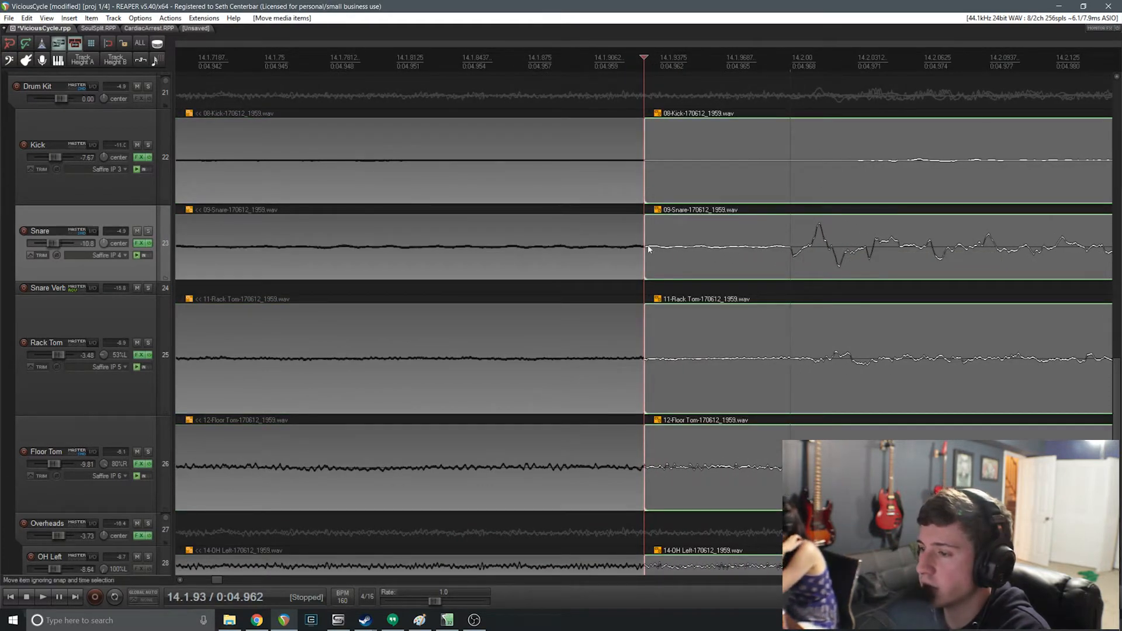
{"action": "left_click_drag", "start_coordinate": [646, 244], "coordinate": [632, 247]}
{"action": "scroll", "coordinate": [754, 257], "scroll_direction": "down", "scroll_amount": 7}
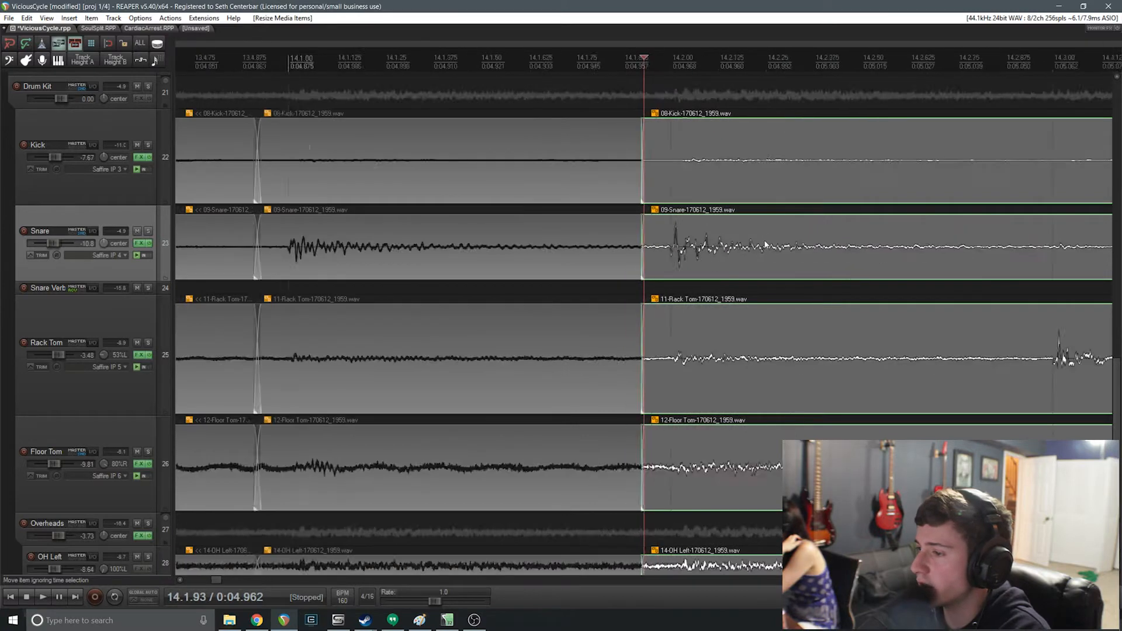
Split the drum items at 14.3.00, nudge the rack tom hit earlier onto that grid line, and extend the start edge slightly.
{"action": "left_click", "coordinate": [780, 350]}
{"action": "scroll", "coordinate": [780, 349], "scroll_direction": "up", "scroll_amount": 8}
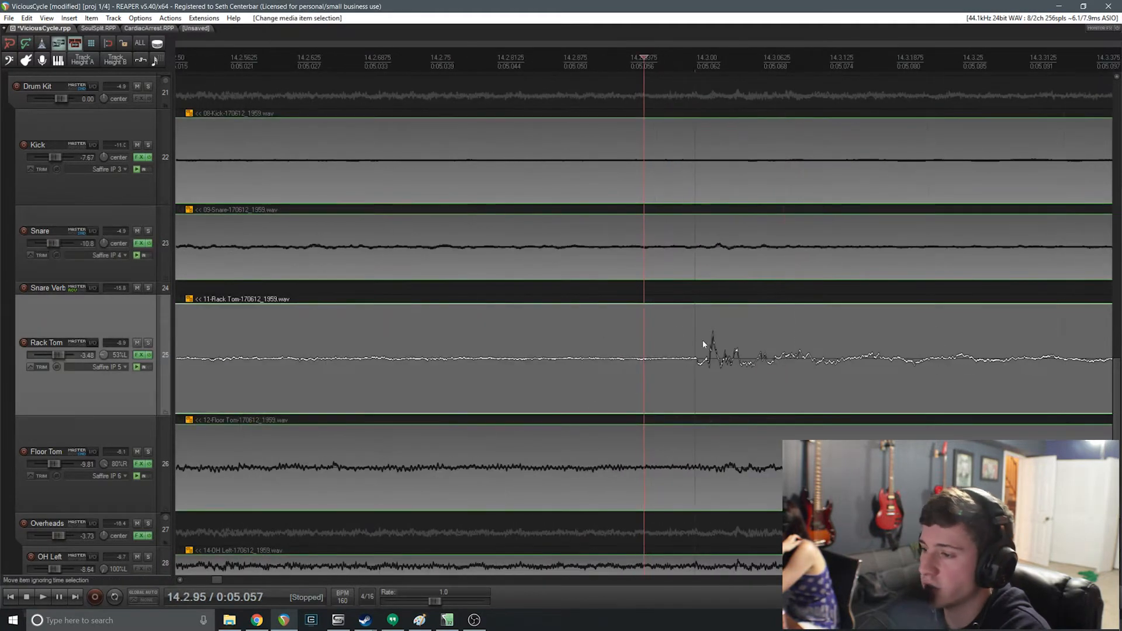
{"action": "left_click_drag", "start_coordinate": [753, 368], "coordinate": [742, 369]}
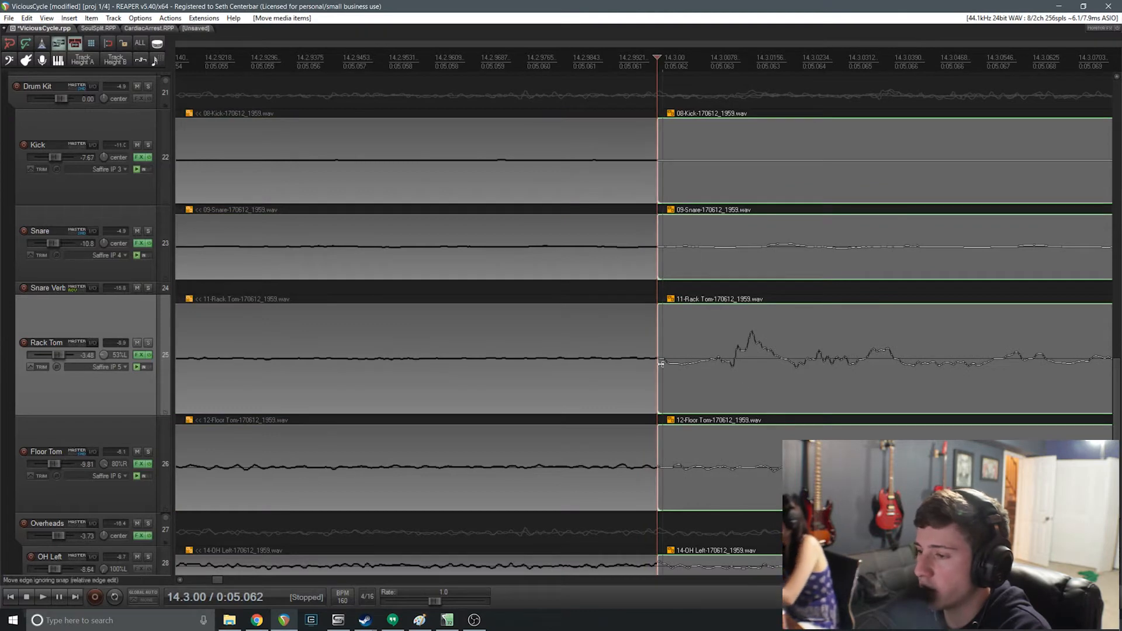
{"action": "left_click_drag", "start_coordinate": [662, 361], "coordinate": [661, 360]}
{"action": "scroll", "coordinate": [661, 356], "scroll_direction": "down", "scroll_amount": 5}
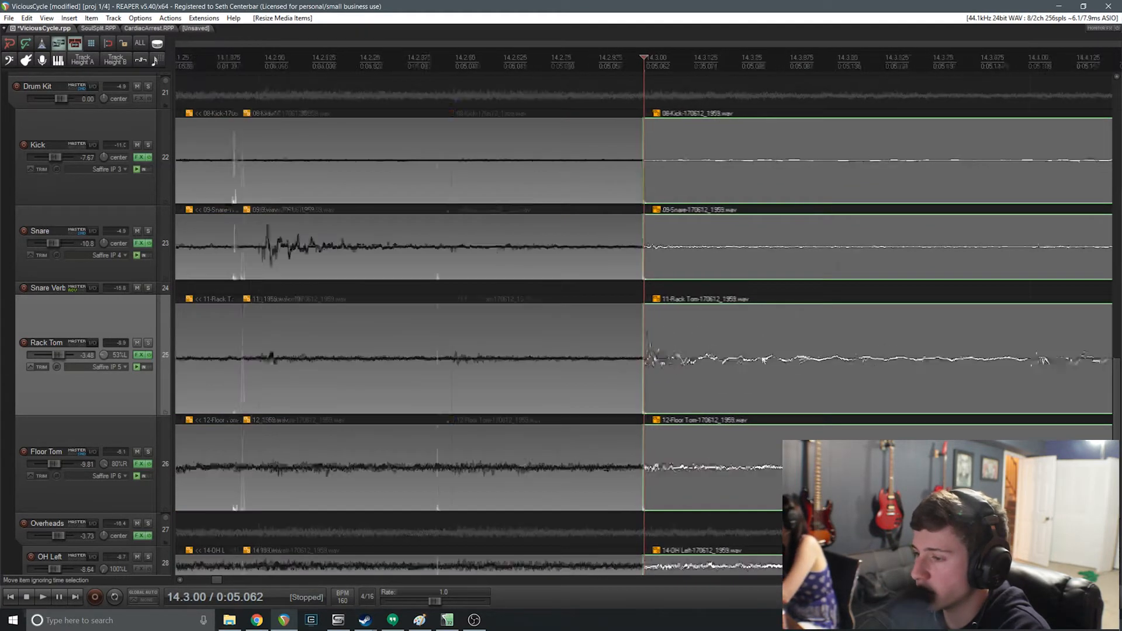
{"action": "scroll", "coordinate": [818, 292], "scroll_direction": "down", "scroll_amount": 3}
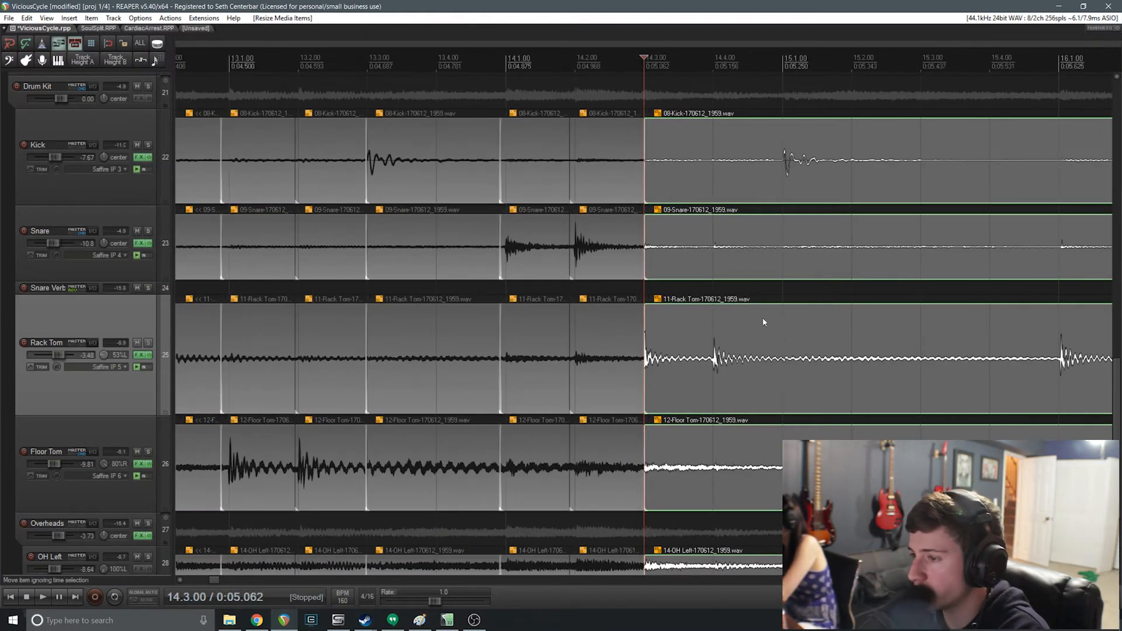
Split the drum items at 14.3.99, slide the rack tom hit earlier onto 14.4.00, and extend the start edge over the previous items.
{"action": "left_click", "coordinate": [713, 345]}
{"action": "scroll", "coordinate": [711, 390], "scroll_direction": "up", "scroll_amount": 6}
{"action": "left_click", "coordinate": [637, 355]}
{"action": "key", "text": "s"}
{"action": "scroll", "coordinate": [725, 375], "scroll_direction": "up", "scroll_amount": 4}
{"action": "left_click_drag", "start_coordinate": [753, 380], "coordinate": [724, 388]}
{"action": "left_click_drag", "start_coordinate": [648, 362], "coordinate": [636, 364]}
{"action": "scroll", "coordinate": [705, 373], "scroll_direction": "down", "scroll_amount": 3}
{"action": "scroll", "coordinate": [705, 376], "scroll_direction": "down", "scroll_amount": 4}
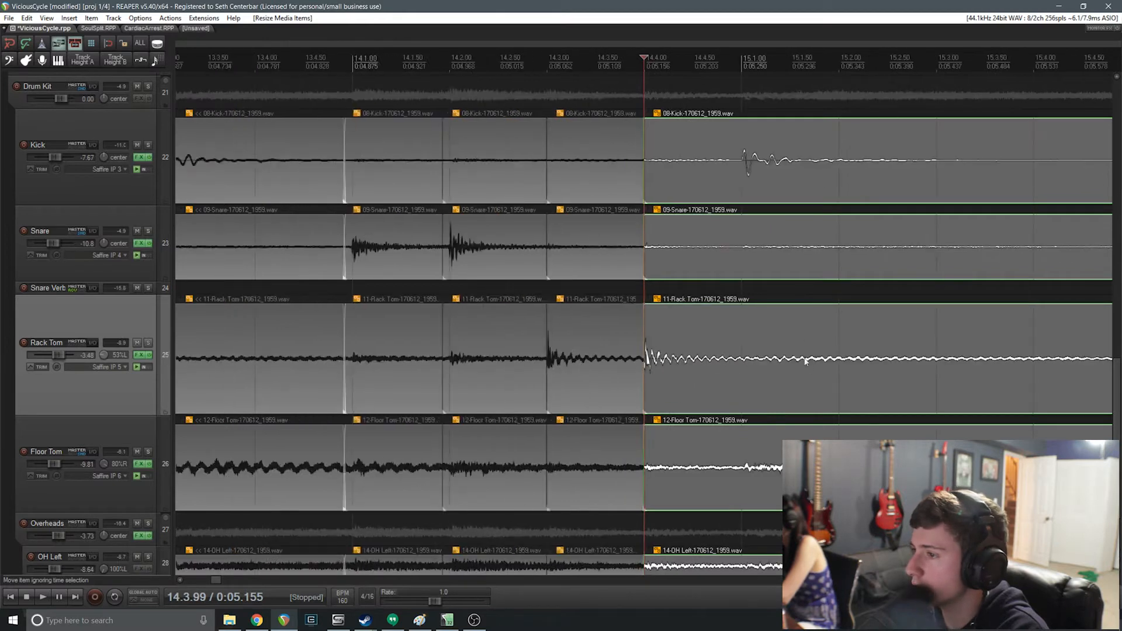
Split the drum items just before the kick hit at 15.1.00 and nudge it onto the grid line.
{"action": "left_click", "coordinate": [742, 147]}
{"action": "scroll", "coordinate": [789, 184], "scroll_direction": "up", "scroll_amount": 4}
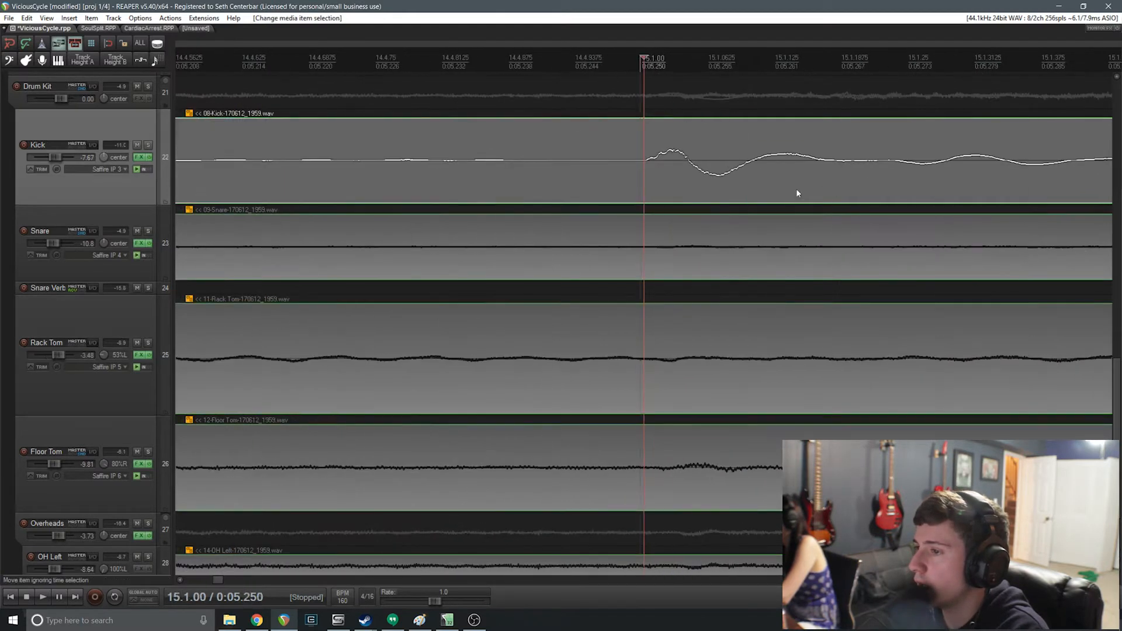
{"action": "left_click", "coordinate": [641, 158]}
{"action": "scroll", "coordinate": [717, 164], "scroll_direction": "up", "scroll_amount": 3}
{"action": "key", "text": "s"}
{"action": "left_click_drag", "start_coordinate": [735, 186], "coordinate": [637, 157]}
{"action": "scroll", "coordinate": [758, 232], "scroll_direction": "down", "scroll_amount": 5}
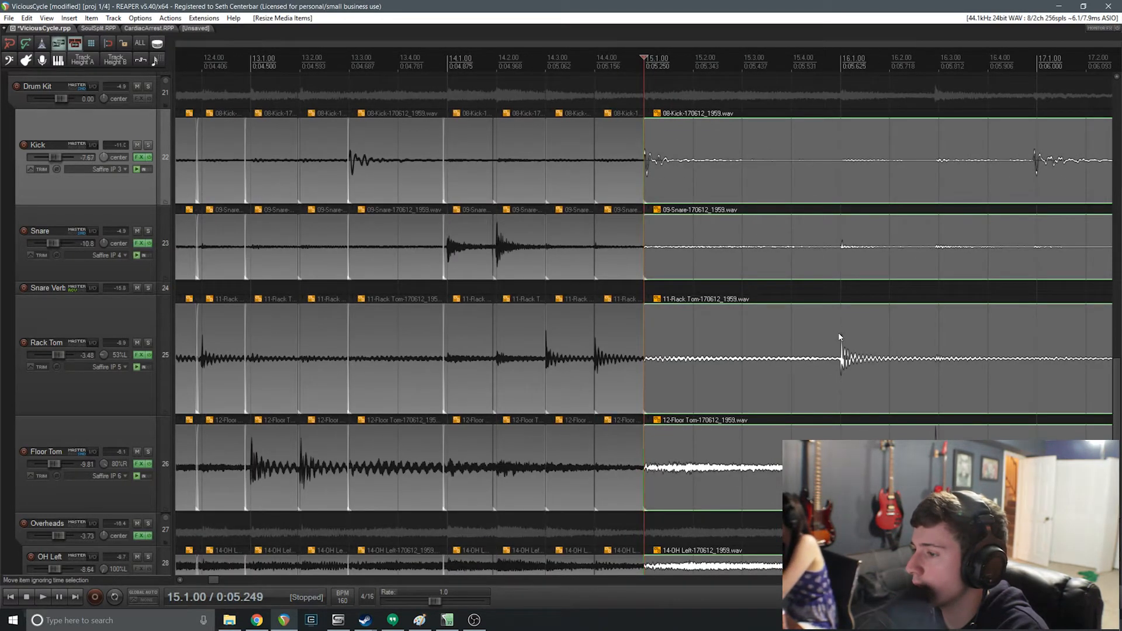
Split the drum items before the rack tom hit near 16.1.00, align it to the grid line, and extend the start edge.
{"action": "left_click", "coordinate": [838, 332]}
{"action": "scroll", "coordinate": [839, 332], "scroll_direction": "up", "scroll_amount": 5}
{"action": "key", "text": "s"}
{"action": "left_click_drag", "start_coordinate": [743, 382], "coordinate": [723, 383]}
{"action": "left_click_drag", "start_coordinate": [694, 340], "coordinate": [684, 340]}
{"action": "scroll", "coordinate": [771, 339], "scroll_direction": "down", "scroll_amount": 5}
Split the drum items at 16.2.91, slide the floor tom hit later onto 16.3.00, and extend the start edge over the previous items.
{"action": "left_click", "coordinate": [738, 189]}
{"action": "scroll", "coordinate": [738, 189], "scroll_direction": "up", "scroll_amount": 5}
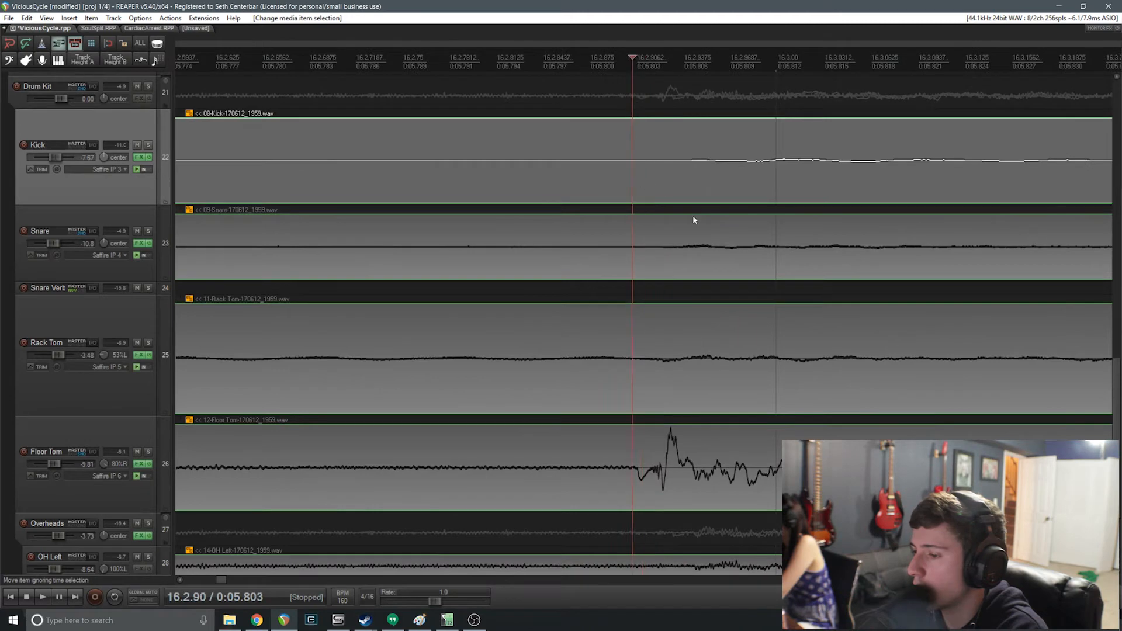
{"action": "scroll", "coordinate": [694, 220], "scroll_direction": "up", "scroll_amount": 3}
{"action": "left_click", "coordinate": [677, 450]}
{"action": "scroll", "coordinate": [685, 470], "scroll_direction": "down", "scroll_amount": 5}
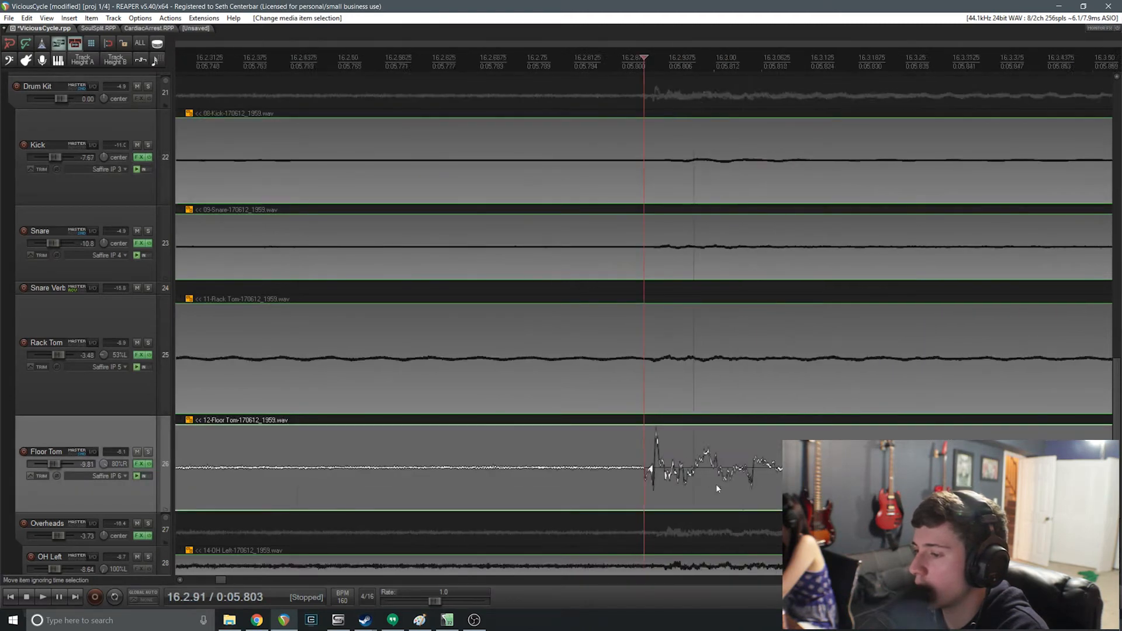
{"action": "scroll", "coordinate": [717, 485], "scroll_direction": "down", "scroll_amount": 1}
{"action": "key", "text": "s"}
{"action": "left_click_drag", "start_coordinate": [690, 479], "coordinate": [728, 476]}
{"action": "left_click_drag", "start_coordinate": [649, 468], "coordinate": [635, 467]}
Play back the edited drums from just before bar 9 to check the timing.
{"action": "scroll", "coordinate": [718, 455], "scroll_direction": "down", "scroll_amount": 10}
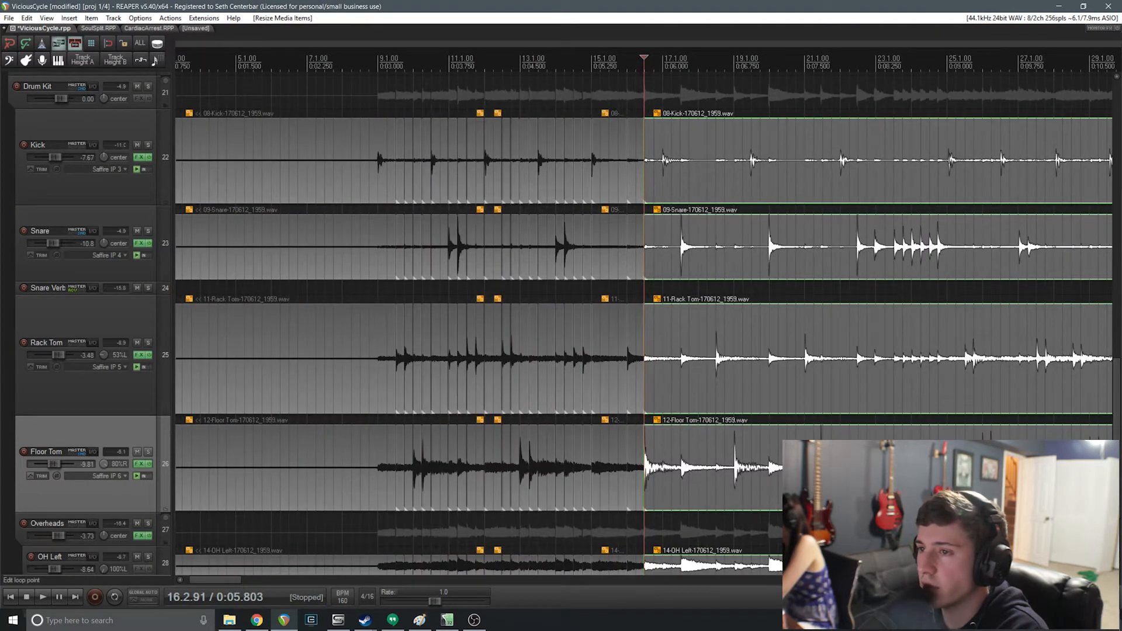
{"action": "key", "text": "space"}
{"action": "left_click", "coordinate": [343, 63]}
{"action": "key", "text": "space"}
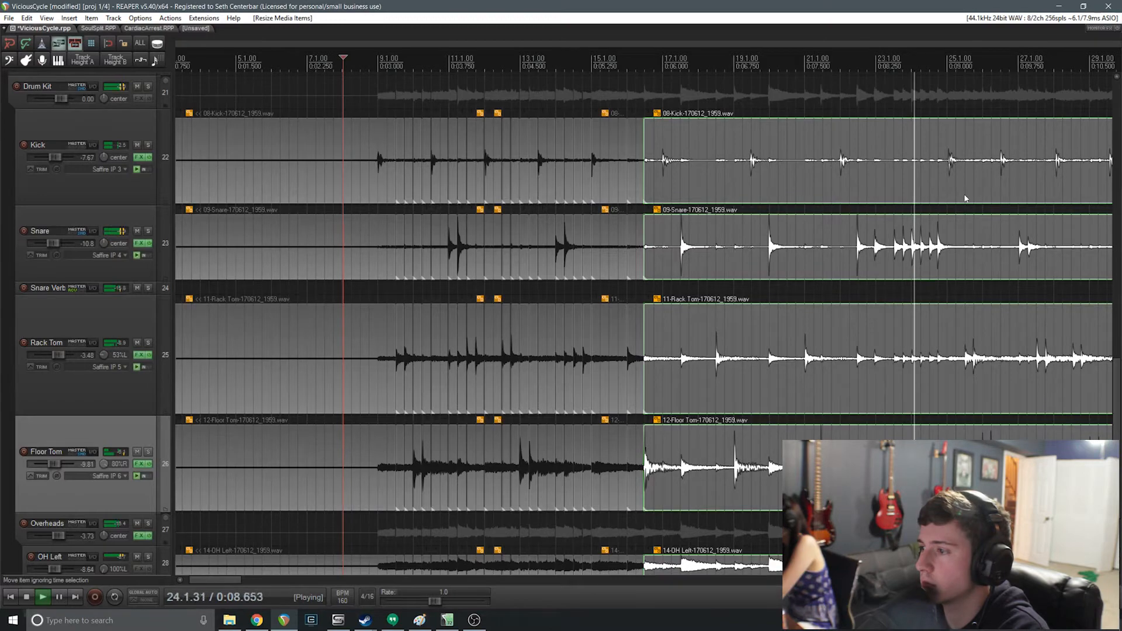
{"action": "scroll", "coordinate": [777, 183], "scroll_direction": "up", "scroll_amount": 5}
{"action": "scroll", "coordinate": [779, 190], "scroll_direction": "down", "scroll_amount": 5}
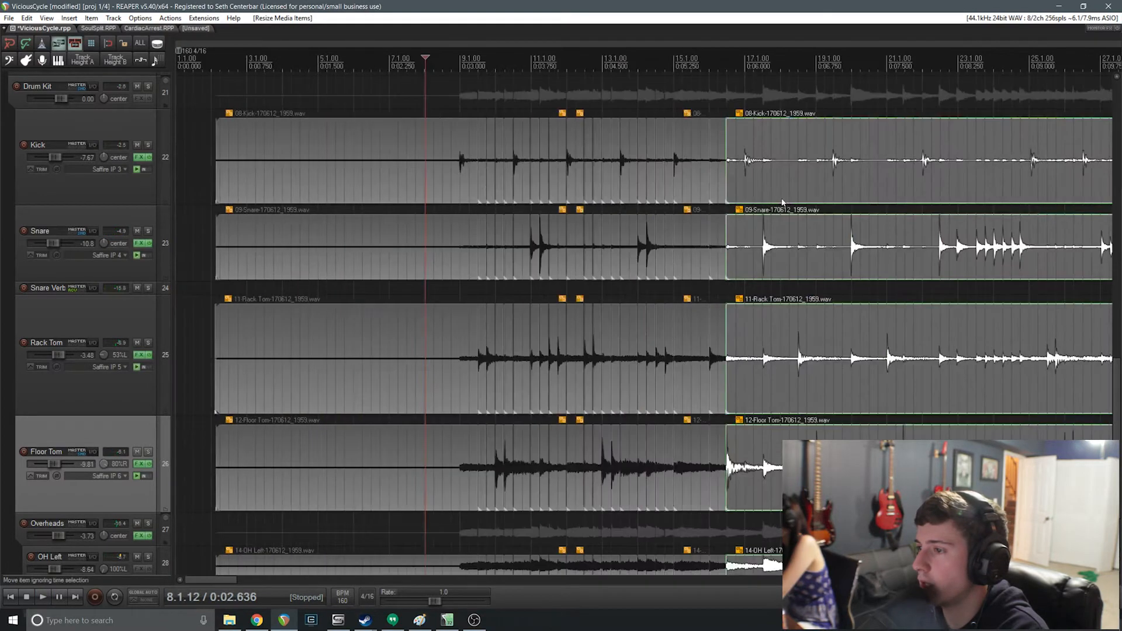
Split the drum items at 16.4.98, nudge the kick hit earlier onto 17.1.00, and extend the start edge slightly.
{"action": "left_click", "coordinate": [745, 143]}
{"action": "scroll", "coordinate": [633, 175], "scroll_direction": "up", "scroll_amount": 8}
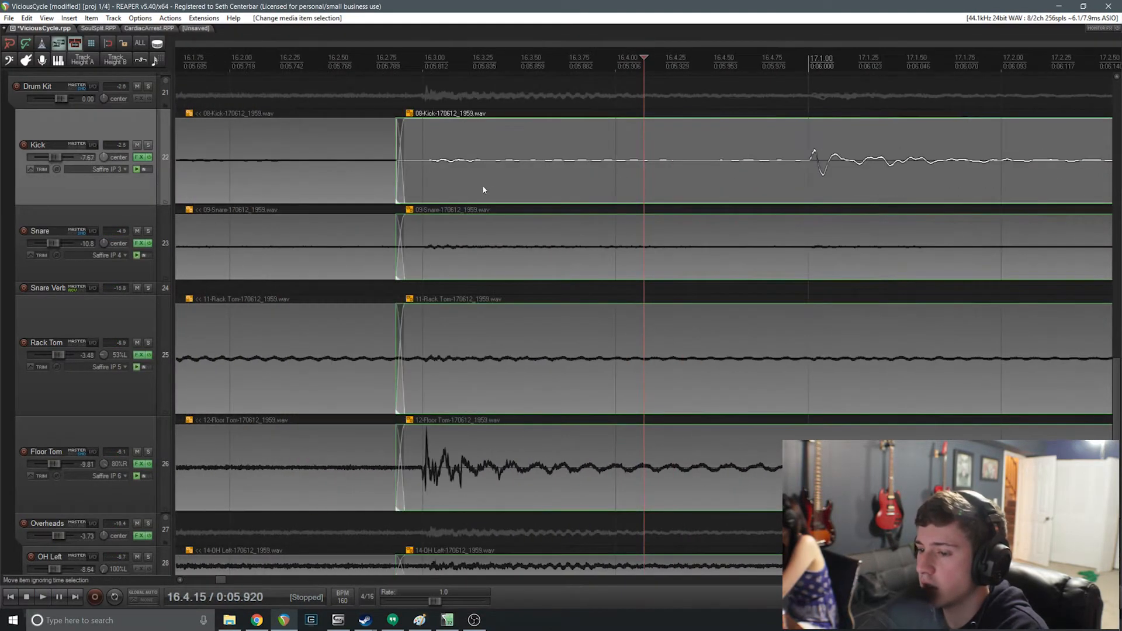
{"action": "scroll", "coordinate": [739, 159], "scroll_direction": "down", "scroll_amount": 2}
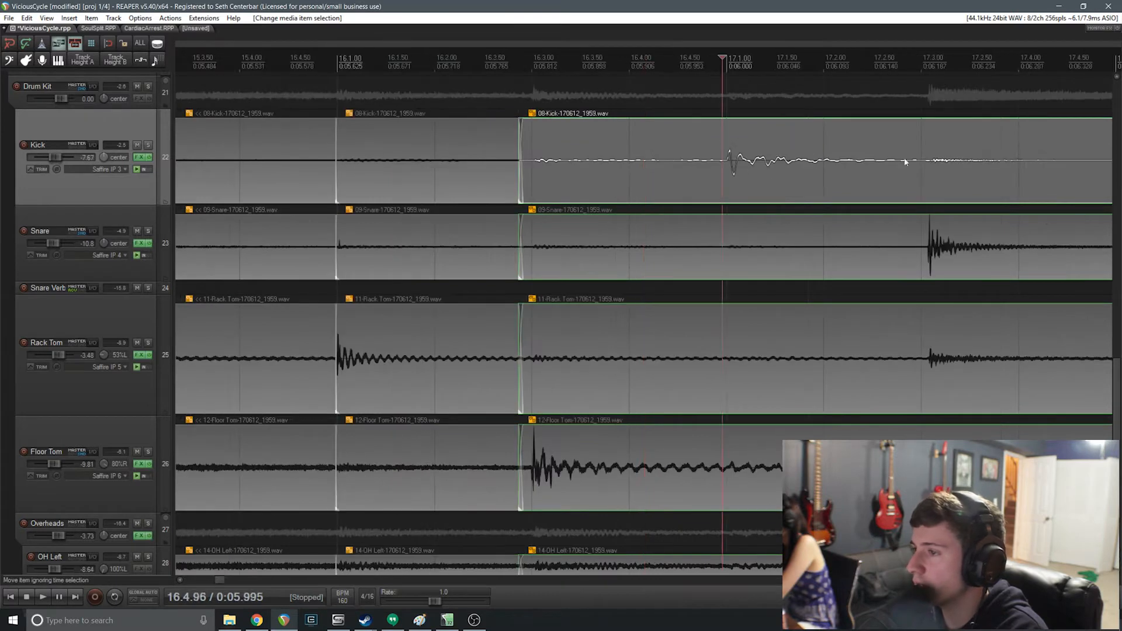
{"action": "scroll", "coordinate": [810, 157], "scroll_direction": "up", "scroll_amount": 5}
{"action": "left_click", "coordinate": [655, 155]}
{"action": "key", "text": "s"}
{"action": "left_click_drag", "start_coordinate": [746, 182], "coordinate": [741, 184]}
{"action": "left_click_drag", "start_coordinate": [655, 186], "coordinate": [654, 186]}
{"action": "scroll", "coordinate": [720, 195], "scroll_direction": "down", "scroll_amount": 4}
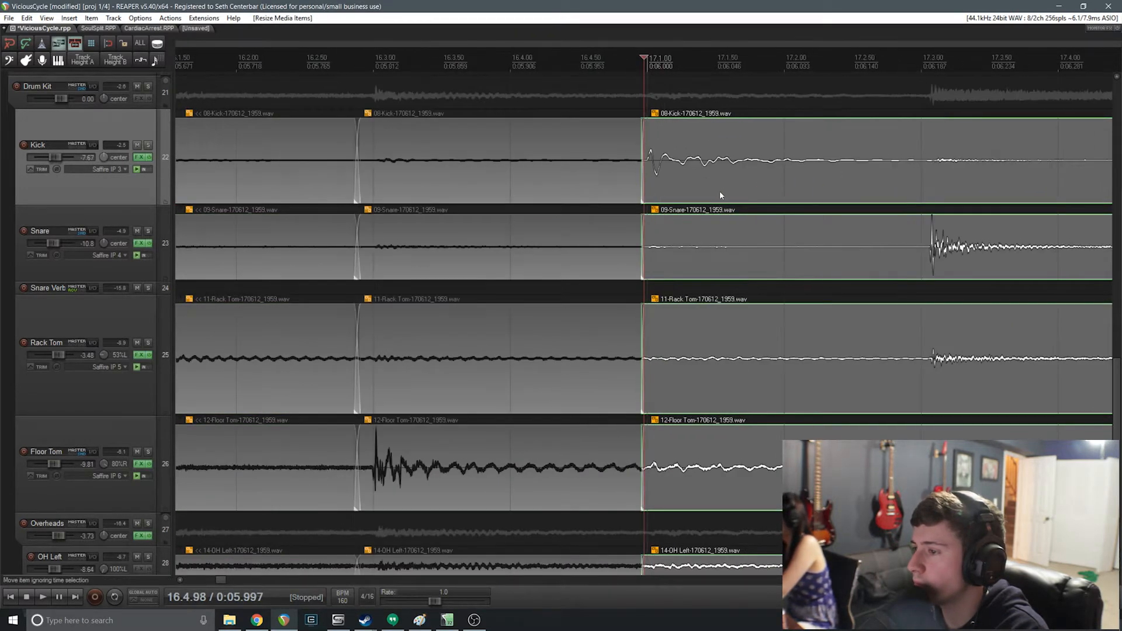
Split the drum items just before the snare hit near 17.3.00 and slide it earlier onto the grid line.
{"action": "left_click", "coordinate": [917, 183]}
{"action": "scroll", "coordinate": [917, 184], "scroll_direction": "up", "scroll_amount": 8}
{"action": "left_click", "coordinate": [682, 253]}
{"action": "key", "text": "s"}
{"action": "left_click_drag", "start_coordinate": [782, 263], "coordinate": [682, 240]}
{"action": "scroll", "coordinate": [769, 248], "scroll_direction": "down", "scroll_amount": 10}
Split the drum items at 18.2.95, slide the rack tom hit later onto 18.3.00, and extend the start edge slightly.
{"action": "left_click", "coordinate": [912, 238]}
{"action": "scroll", "coordinate": [777, 282], "scroll_direction": "up", "scroll_amount": 8}
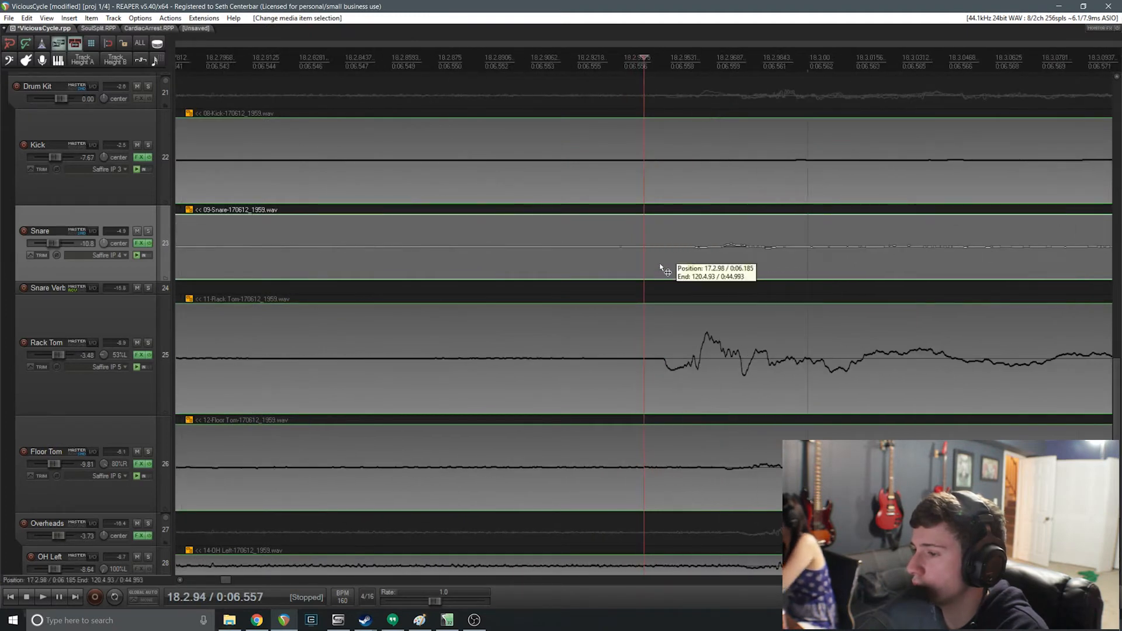
{"action": "key", "text": "s"}
{"action": "scroll", "coordinate": [698, 331], "scroll_direction": "up", "scroll_amount": 6}
{"action": "left_click_drag", "start_coordinate": [698, 331], "coordinate": [818, 322]}
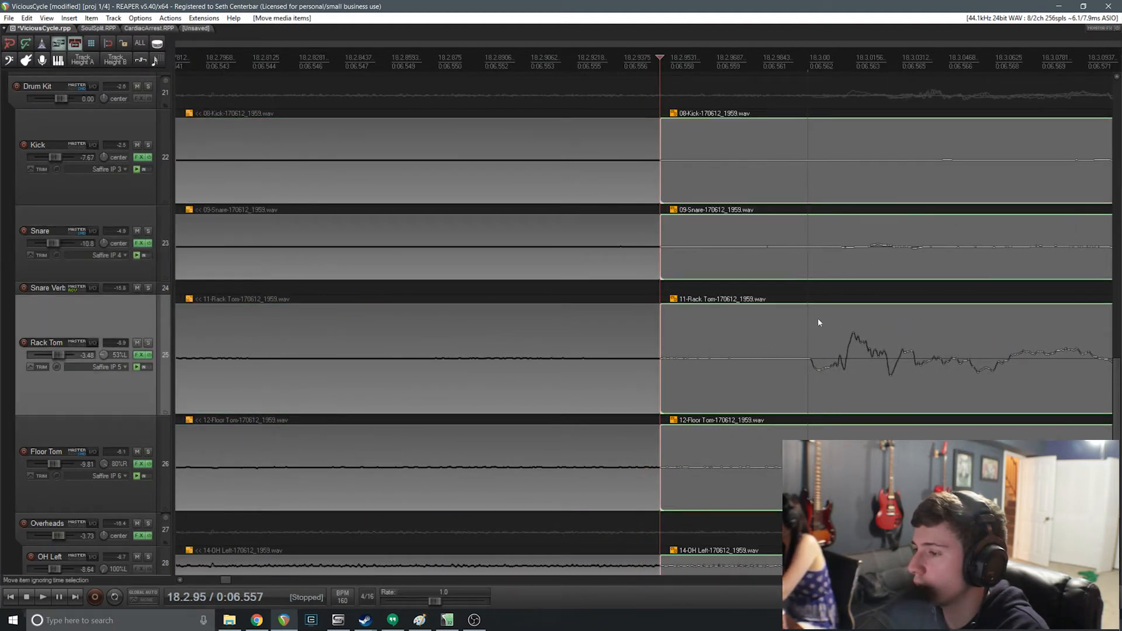
{"action": "left_click_drag", "start_coordinate": [835, 359], "coordinate": [833, 387]}
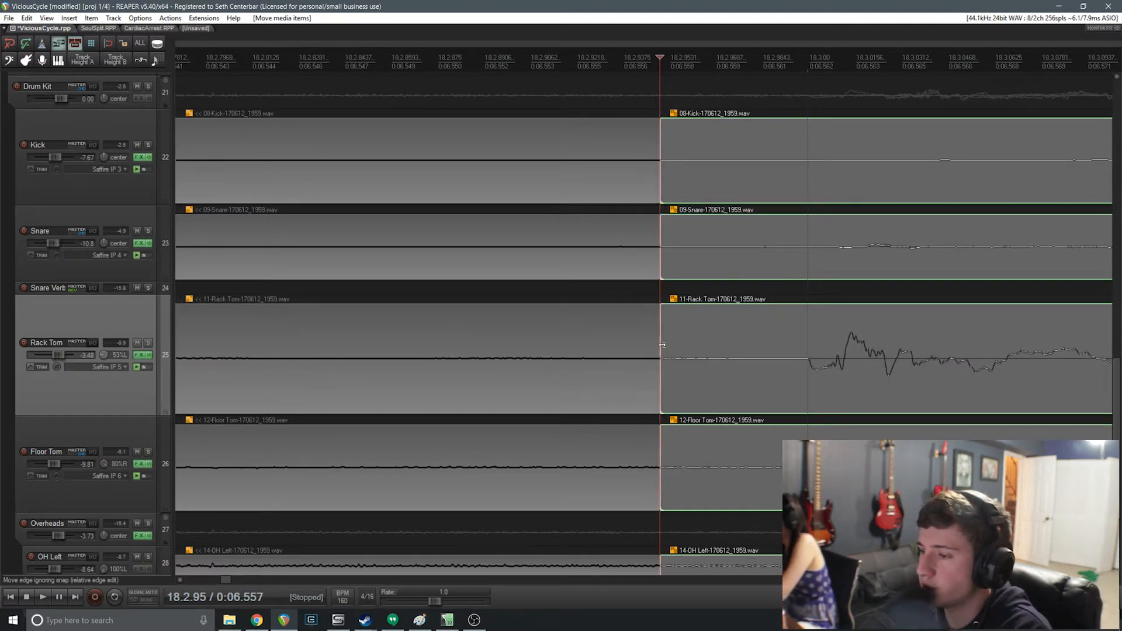
{"action": "left_click_drag", "start_coordinate": [662, 343], "coordinate": [654, 346]}
{"action": "scroll", "coordinate": [770, 307], "scroll_direction": "down", "scroll_amount": 5}
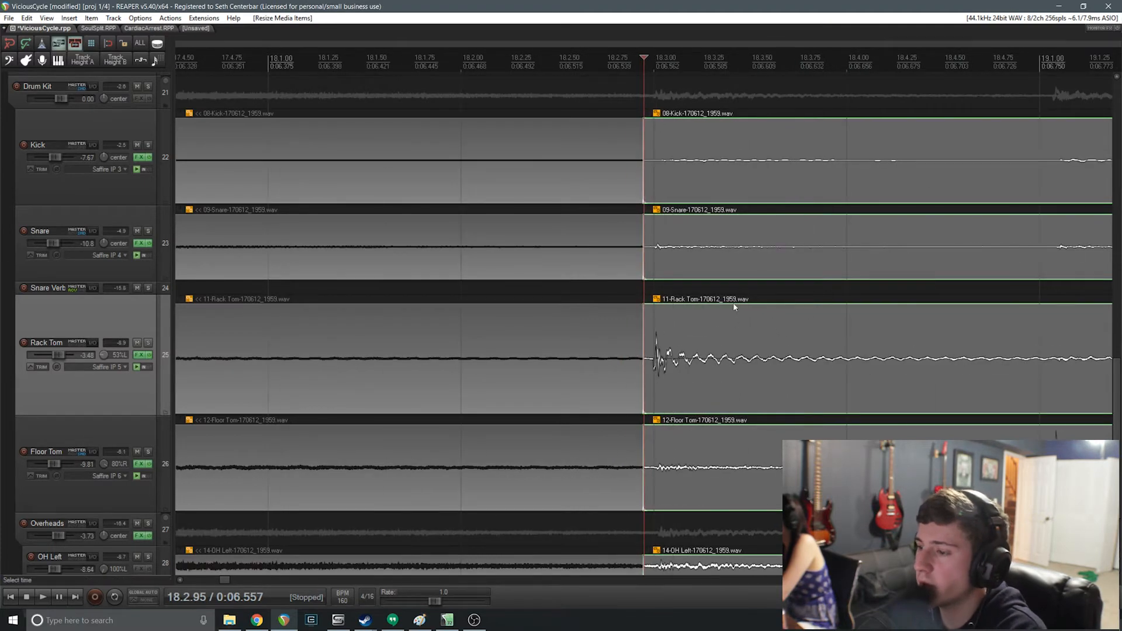
{"action": "scroll", "coordinate": [728, 339], "scroll_direction": "down", "scroll_amount": 3}
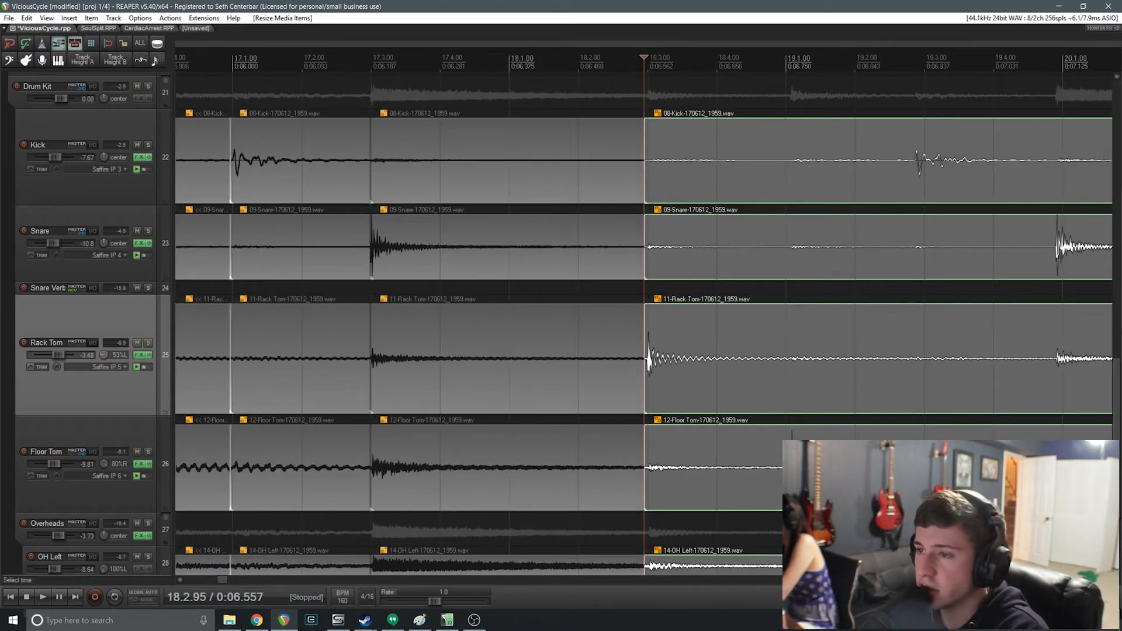
{"action": "left_click_drag", "start_coordinate": [221, 581], "coordinate": [224, 581]}
{"action": "left_click_drag", "start_coordinate": [543, 257], "coordinate": [602, 276]}
{"action": "key", "text": "ctrl+z"}
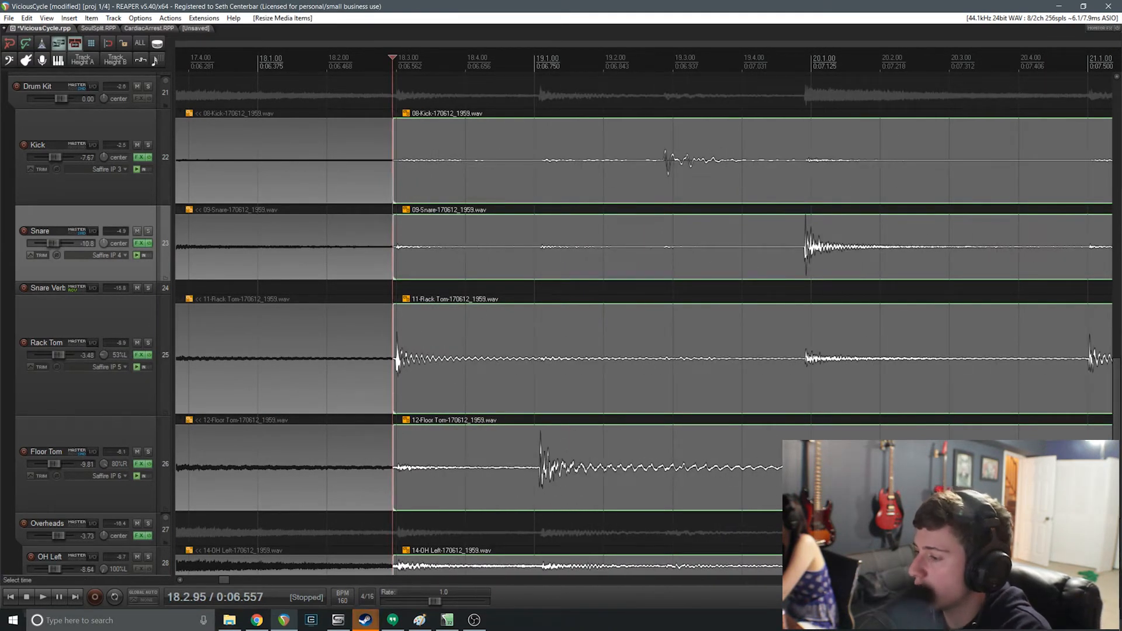
Switch to the Steam chat window and close it.
{"action": "left_click", "coordinate": [365, 621]}
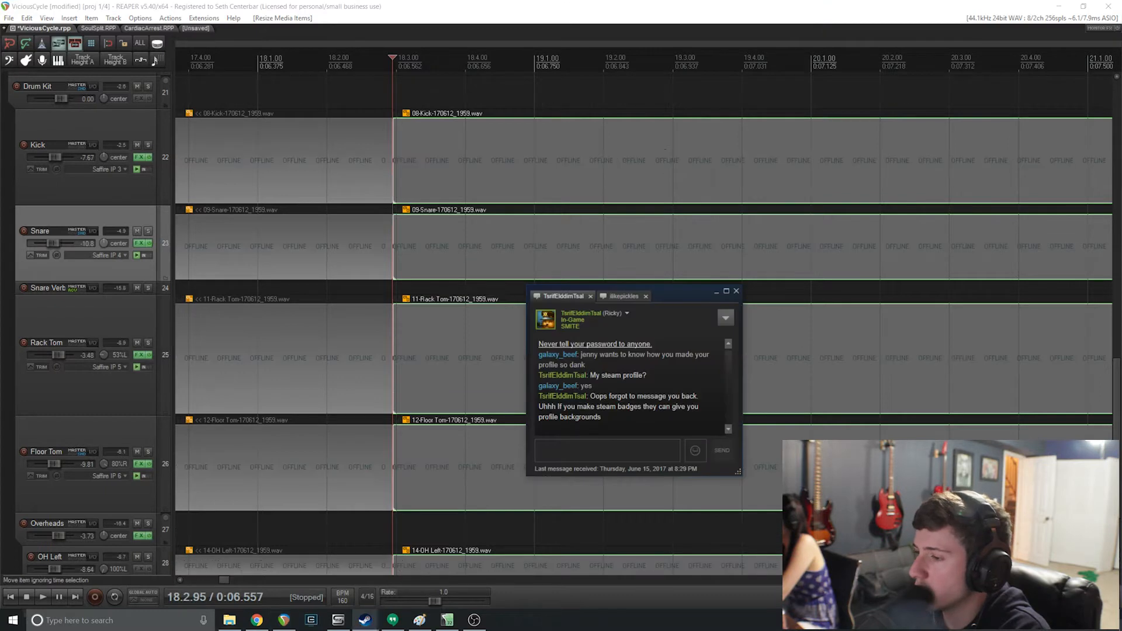
{"action": "left_click", "coordinate": [735, 292]}
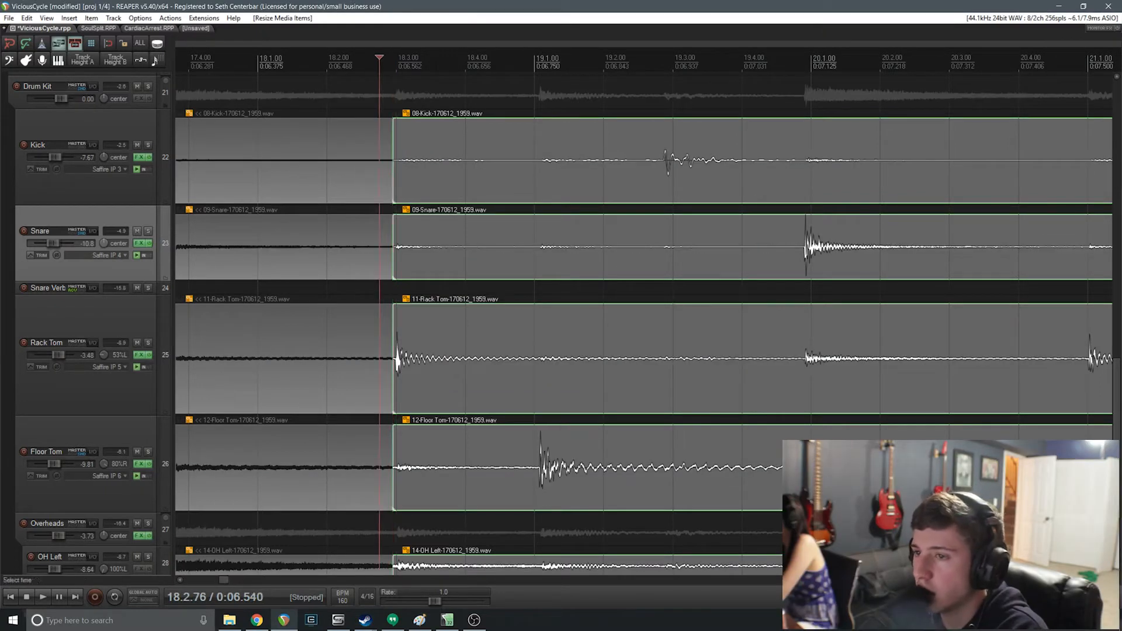
Split the drum items before the floor tom hit near 19.1.00, slide it earlier onto the grid line, and adjust the start edge.
{"action": "scroll", "coordinate": [804, 266], "scroll_direction": "left", "scroll_amount": 5}
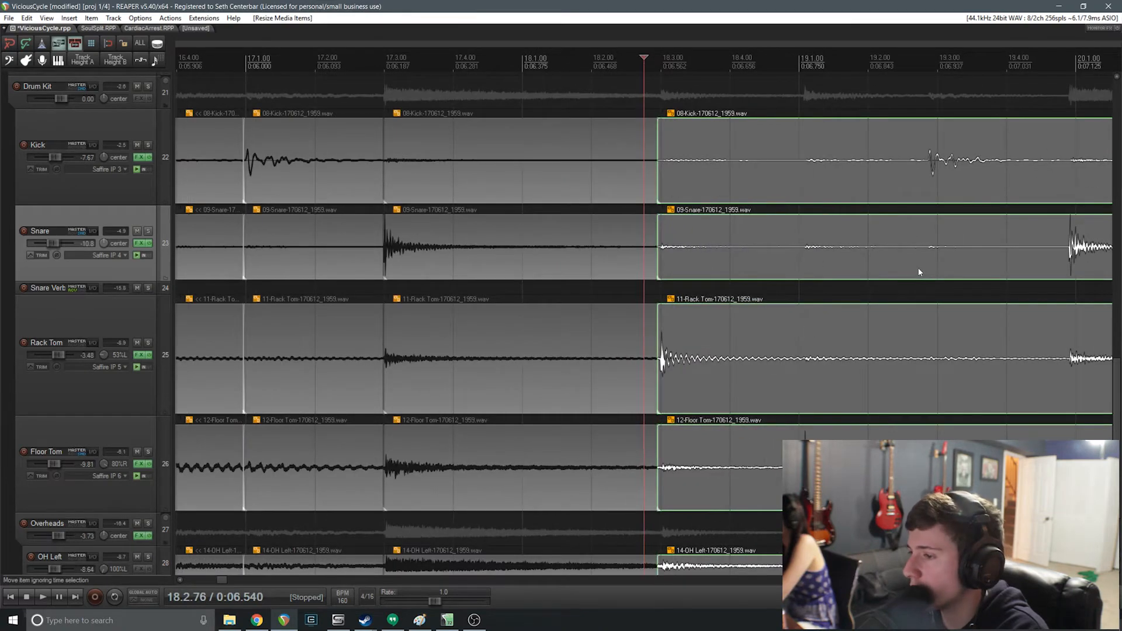
{"action": "scroll", "coordinate": [927, 277], "scroll_direction": "down", "scroll_amount": 4}
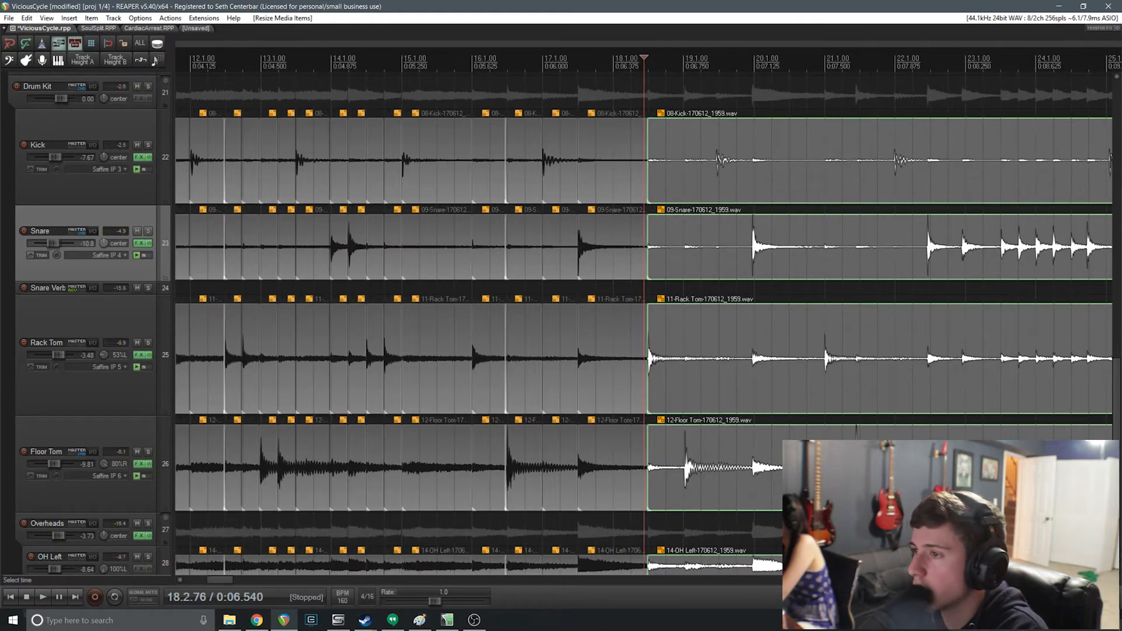
{"action": "scroll", "coordinate": [778, 399], "scroll_direction": "up", "scroll_amount": 4}
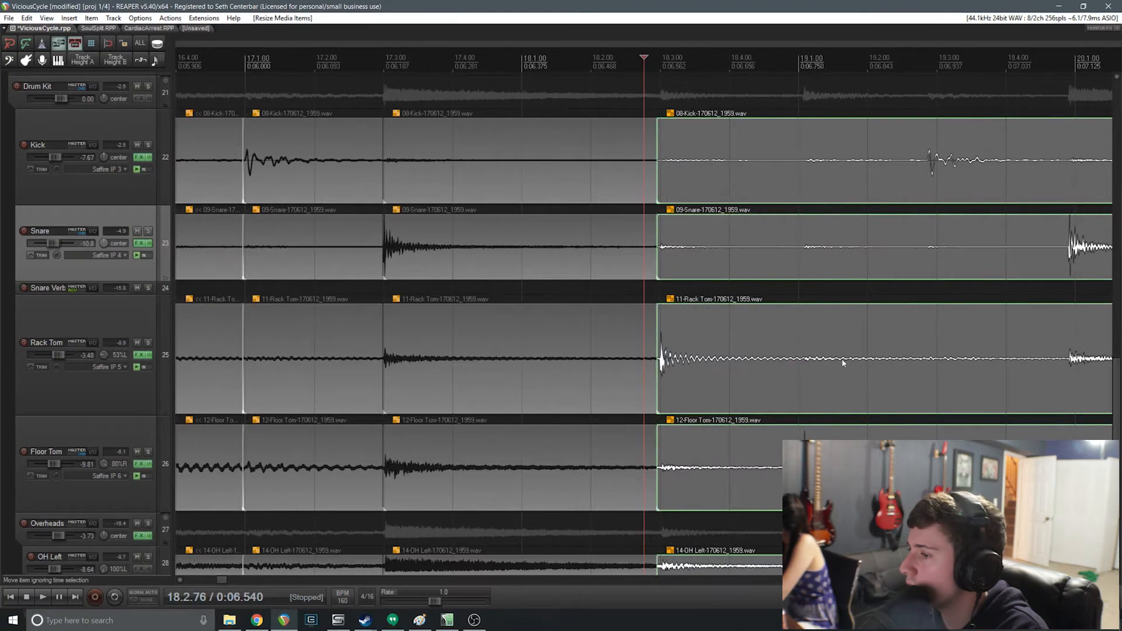
{"action": "scroll", "coordinate": [783, 428], "scroll_direction": "up", "scroll_amount": 6}
{"action": "left_click", "coordinate": [695, 452]}
{"action": "key", "text": "s"}
{"action": "left_click_drag", "start_coordinate": [771, 485], "coordinate": [733, 491]}
{"action": "left_click", "coordinate": [698, 471]}
{"action": "left_click_drag", "start_coordinate": [698, 473], "coordinate": [704, 467]}
{"action": "scroll", "coordinate": [753, 465], "scroll_direction": "down", "scroll_amount": 3}
Split the drum items just before the kick hit ahead of 19.3.00 and slide it later onto that grid line.
{"action": "left_click", "coordinate": [887, 152]}
{"action": "scroll", "coordinate": [888, 152], "scroll_direction": "up", "scroll_amount": 5}
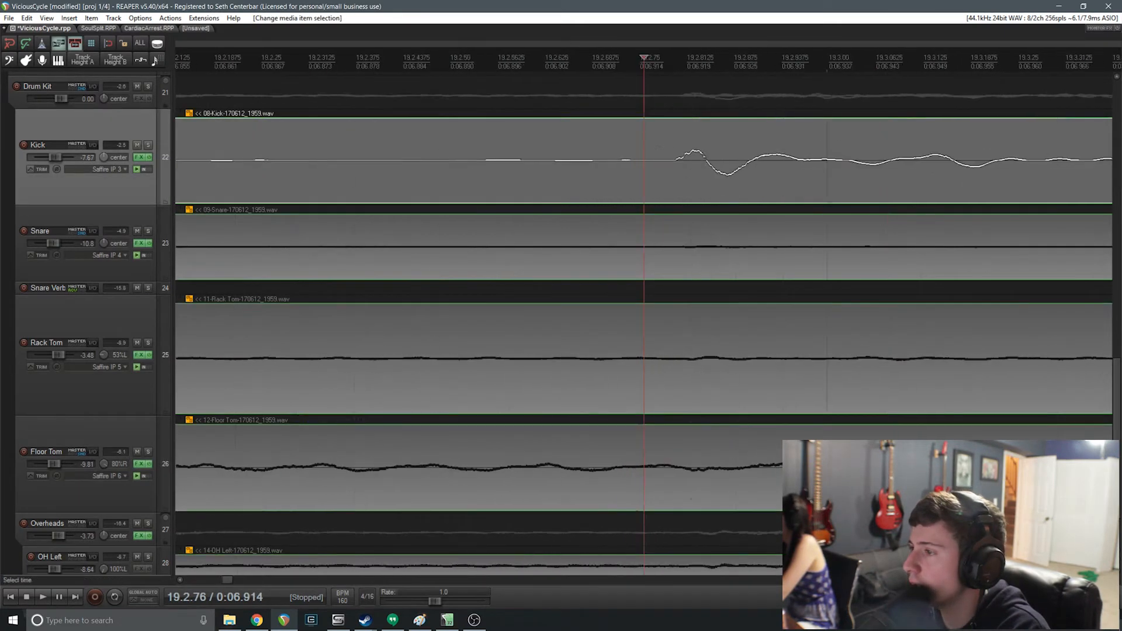
{"action": "left_click", "coordinate": [665, 152]}
{"action": "key", "text": "s"}
{"action": "left_click_drag", "start_coordinate": [724, 196], "coordinate": [878, 193]}
{"action": "scroll", "coordinate": [670, 176], "scroll_direction": "down", "scroll_amount": 6}
Split the drum items just before the snare hit near 20.1.00 and align it to the grid line.
{"action": "left_click", "coordinate": [754, 246]}
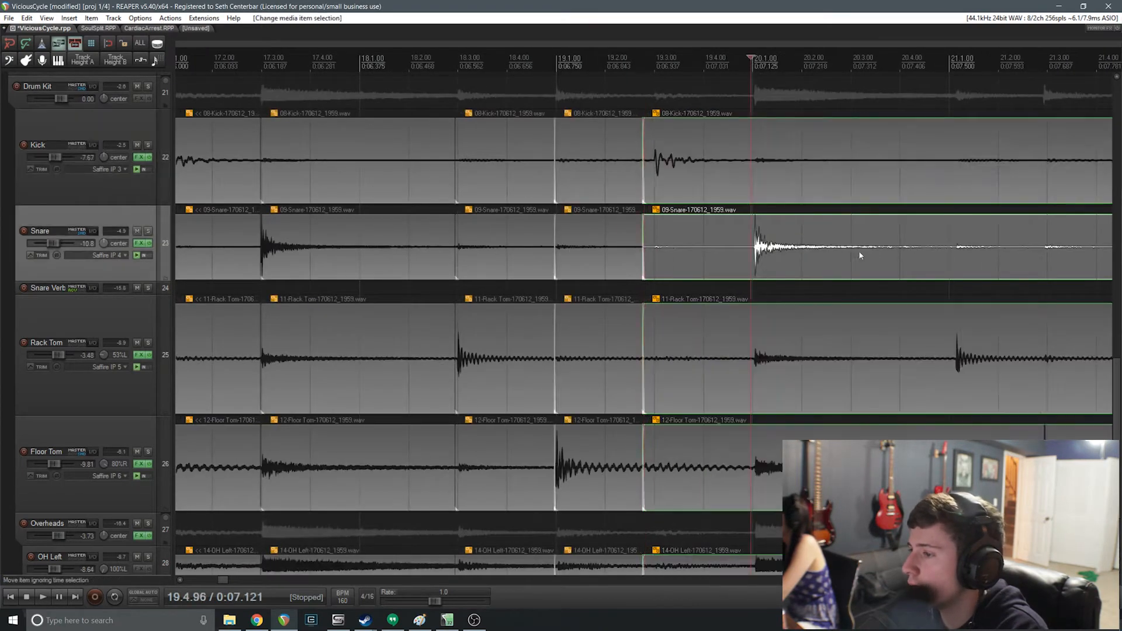
{"action": "scroll", "coordinate": [702, 241], "scroll_direction": "up", "scroll_amount": 6}
{"action": "scroll", "coordinate": [748, 258], "scroll_direction": "up", "scroll_amount": 2}
{"action": "key", "text": "s"}
{"action": "left_click_drag", "start_coordinate": [738, 257], "coordinate": [657, 258]}
{"action": "scroll", "coordinate": [718, 256], "scroll_direction": "down", "scroll_amount": 7}
Split the drum items before the rack tom hit after 21.1.00 and slide it earlier onto that grid line.
{"action": "left_click", "coordinate": [841, 239]}
{"action": "scroll", "coordinate": [841, 240], "scroll_direction": "up", "scroll_amount": 8}
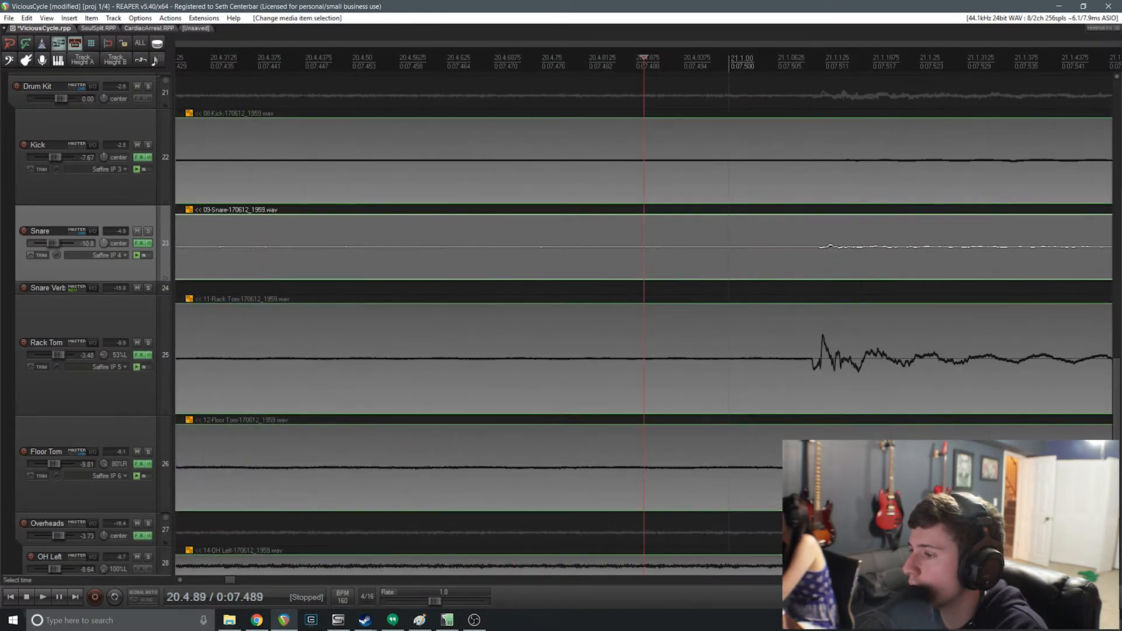
{"action": "left_click", "coordinate": [719, 247]}
{"action": "key", "text": "s"}
{"action": "left_click_drag", "start_coordinate": [723, 367], "coordinate": [729, 345]}
{"action": "scroll", "coordinate": [825, 343], "scroll_direction": "down", "scroll_amount": 8}
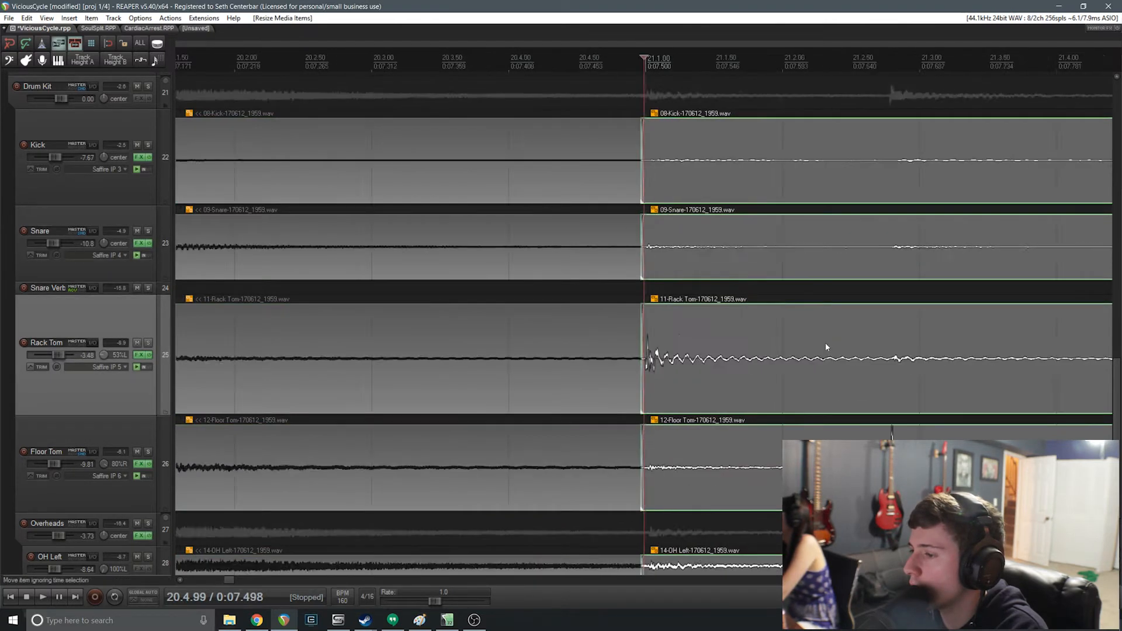
Split the drum items at 21.2.77, slide the floor tom hit later onto 21.3.00, and extend the start edge over the previous items.
{"action": "left_click", "coordinate": [730, 389]}
{"action": "scroll", "coordinate": [738, 390], "scroll_direction": "up", "scroll_amount": 6}
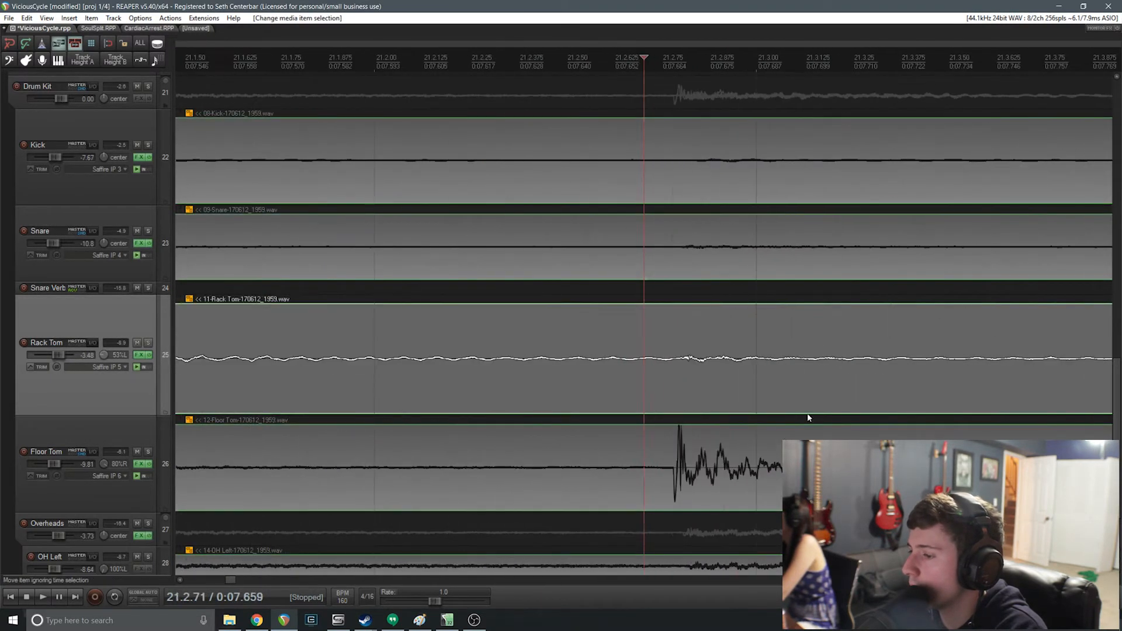
{"action": "left_click", "coordinate": [669, 463]}
{"action": "key", "text": "s"}
{"action": "left_click_drag", "start_coordinate": [703, 482], "coordinate": [787, 485]}
{"action": "left_click_drag", "start_coordinate": [670, 450], "coordinate": [650, 461]}
{"action": "key", "text": "ctrl+z"}
Play back the edited drums from just before 9.1.00 up to the latest edit.
{"action": "scroll", "coordinate": [644, 459], "scroll_direction": "down", "scroll_amount": 8}
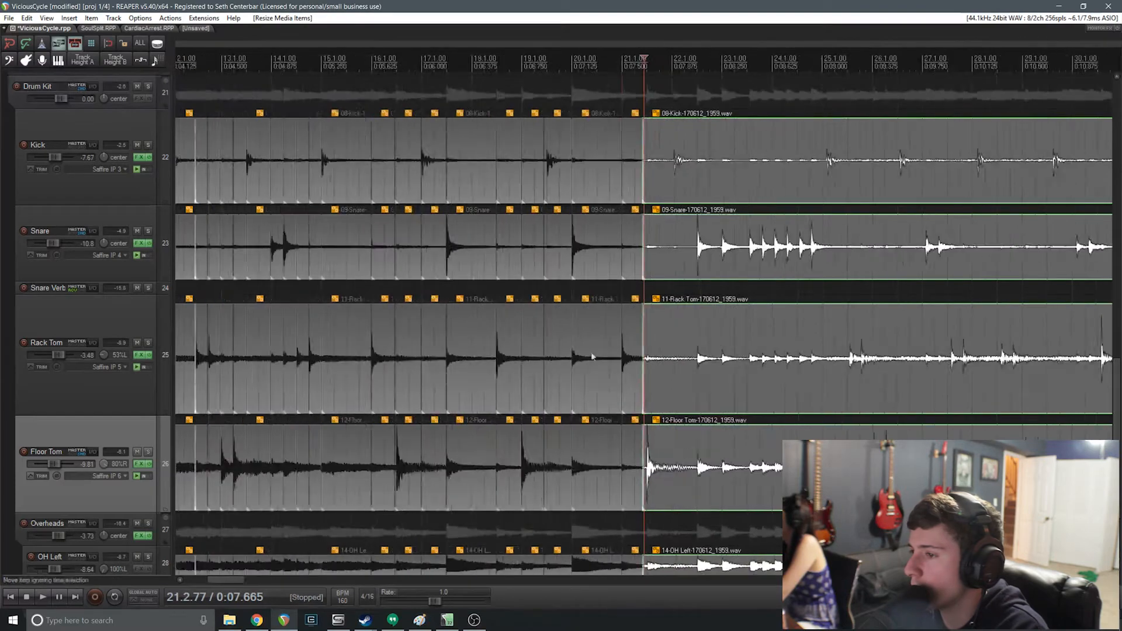
{"action": "scroll", "coordinate": [592, 356], "scroll_direction": "down", "scroll_amount": 3}
{"action": "left_click", "coordinate": [321, 62]}
{"action": "key", "text": "space"}
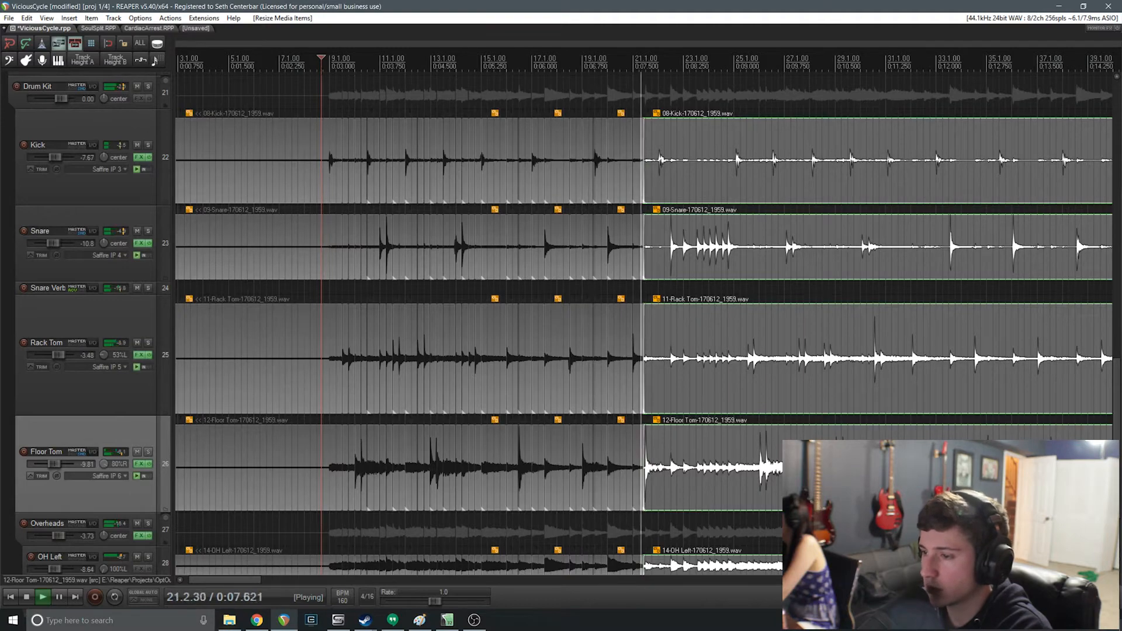
{"action": "key", "text": "space"}
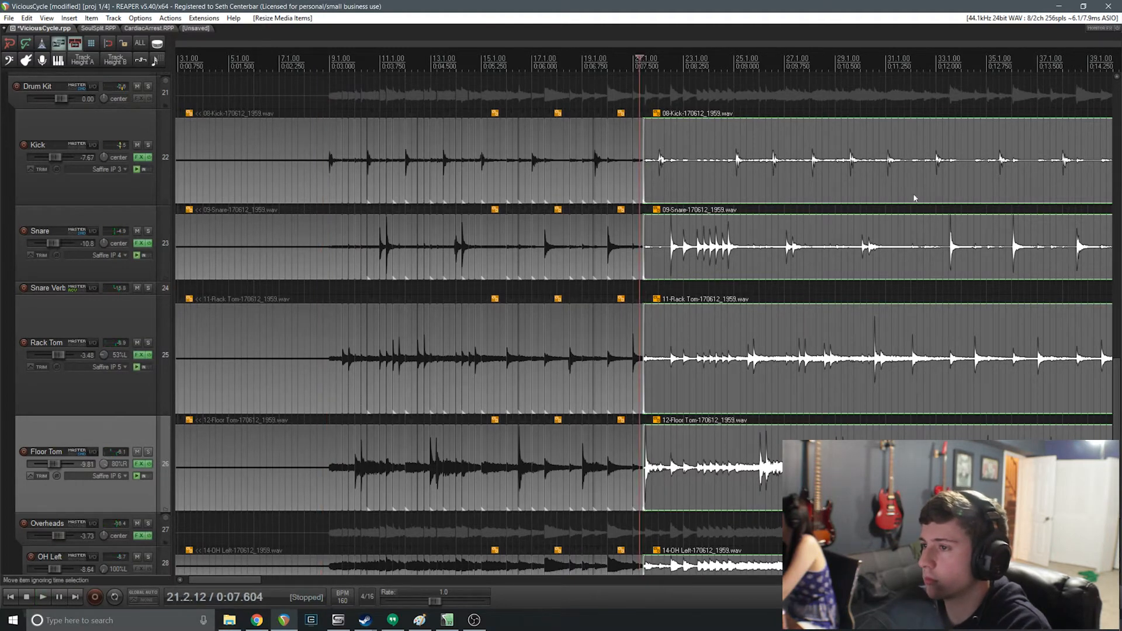
Split the drum items just before the kick hit after 22.1.00 and slide it earlier onto that grid line.
{"action": "scroll", "coordinate": [915, 197], "scroll_direction": "up", "scroll_amount": 8}
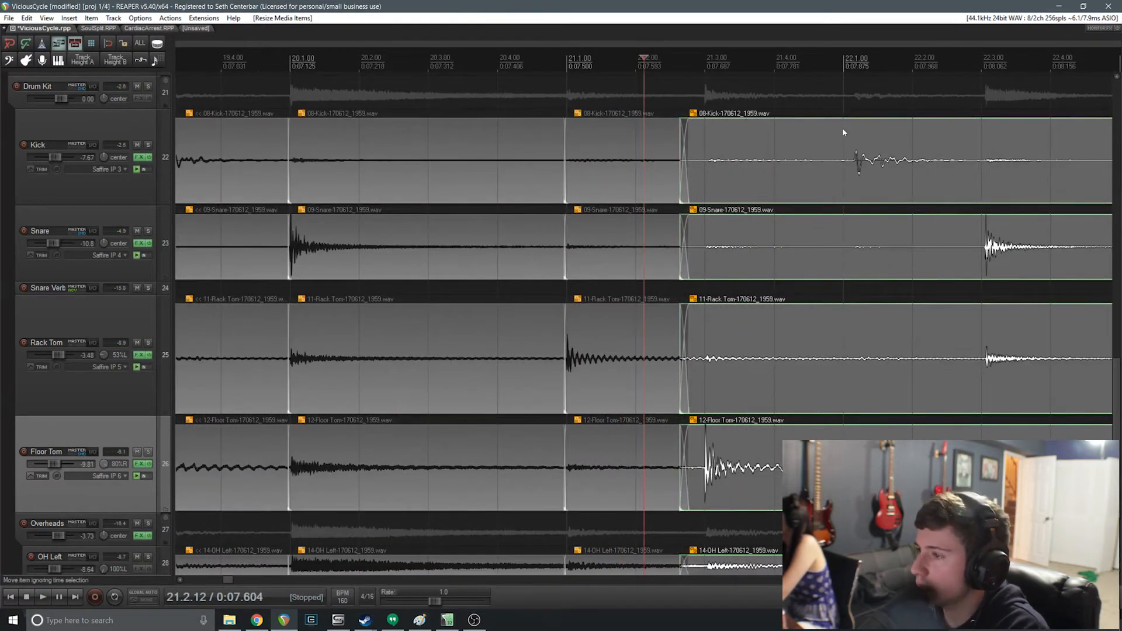
{"action": "left_click", "coordinate": [841, 155]}
{"action": "scroll", "coordinate": [846, 198], "scroll_direction": "up", "scroll_amount": 8}
{"action": "key", "text": "s"}
{"action": "left_click_drag", "start_coordinate": [727, 179], "coordinate": [642, 184]}
{"action": "scroll", "coordinate": [725, 218], "scroll_direction": "down", "scroll_amount": 8}
Split the drum items at 22.2.88, slide the snare hit later onto 22.3.00, and extend the start edge slightly.
{"action": "left_click", "coordinate": [737, 248]}
{"action": "scroll", "coordinate": [747, 266], "scroll_direction": "up", "scroll_amount": 6}
{"action": "left_click", "coordinate": [706, 244]}
{"action": "key", "text": "s"}
{"action": "left_click_drag", "start_coordinate": [755, 265], "coordinate": [784, 266]}
{"action": "left_click_drag", "start_coordinate": [712, 260], "coordinate": [710, 260]}
{"action": "scroll", "coordinate": [796, 277], "scroll_direction": "down", "scroll_amount": 7}
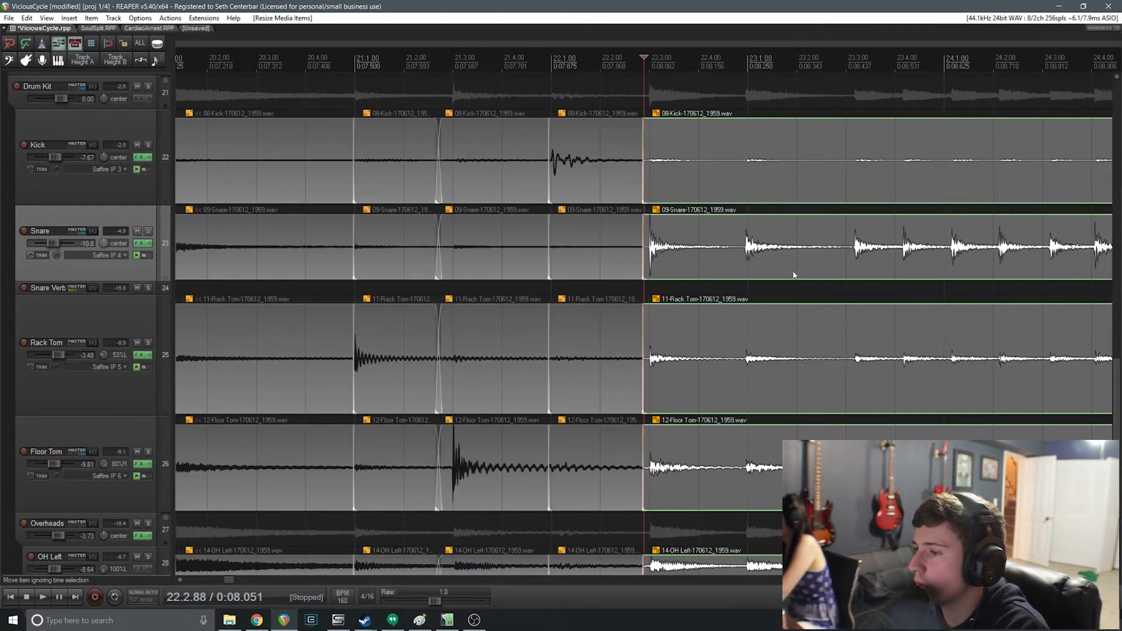
Split the drum items at 22.4.96, slide the snare hit later onto 23.1.00, and extend the start edge over the previous items.
{"action": "left_click", "coordinate": [721, 240]}
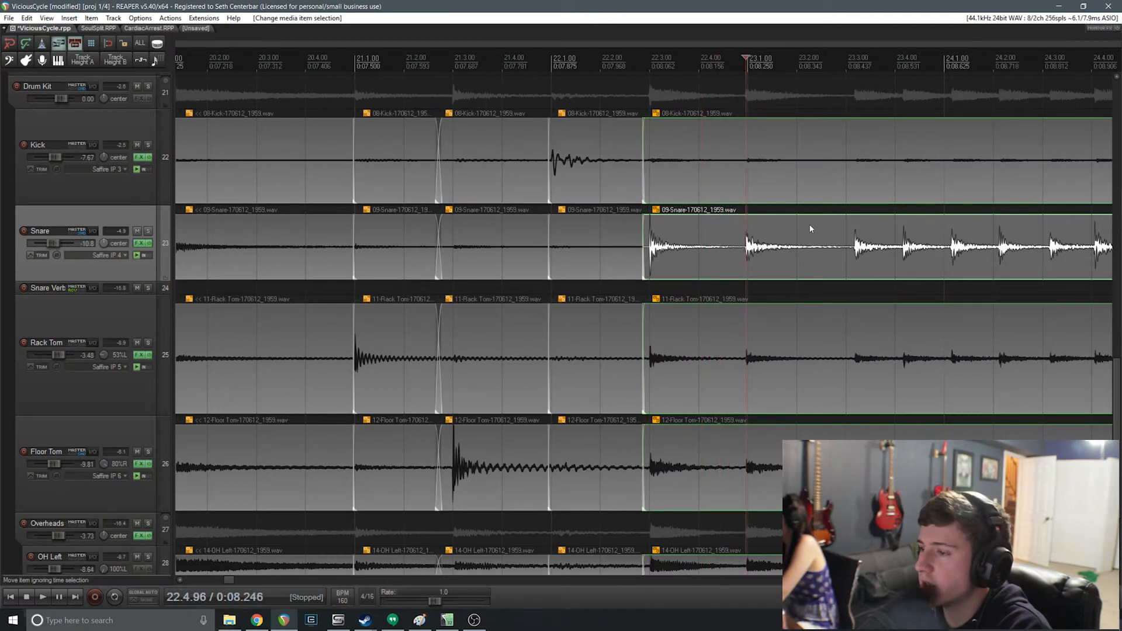
{"action": "key", "text": "Tab"}
{"action": "scroll", "coordinate": [816, 248], "scroll_direction": "up", "scroll_amount": 15}
{"action": "scroll", "coordinate": [815, 250], "scroll_direction": "down", "scroll_amount": 15}
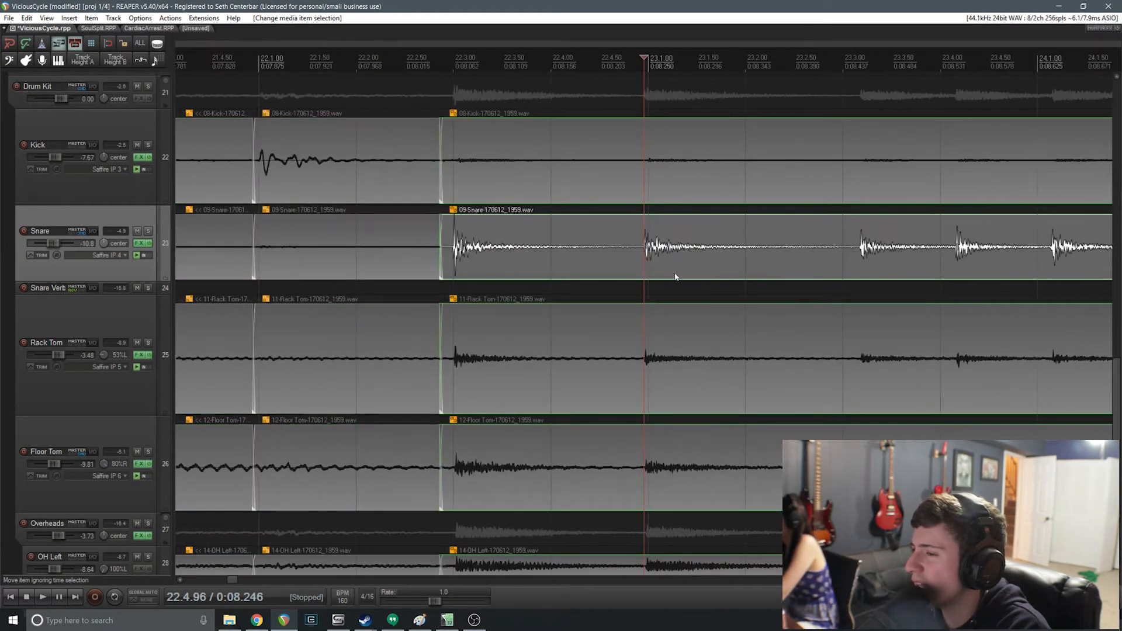
{"action": "key", "text": "s"}
{"action": "scroll", "coordinate": [756, 254], "scroll_direction": "up", "scroll_amount": 5}
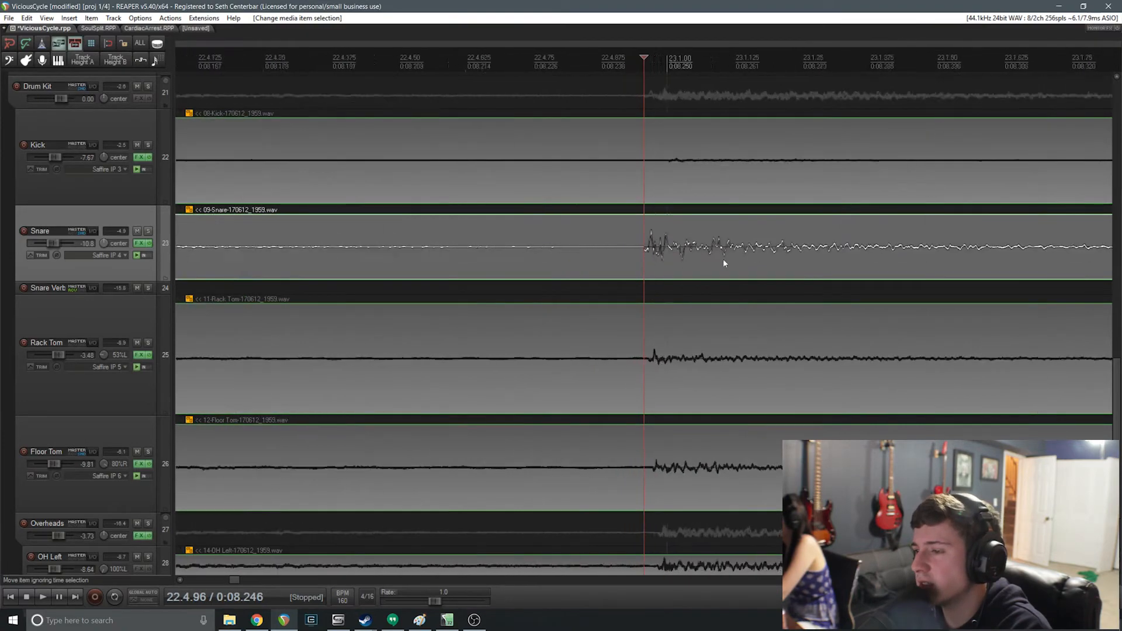
{"action": "left_click_drag", "start_coordinate": [684, 263], "coordinate": [647, 250]}
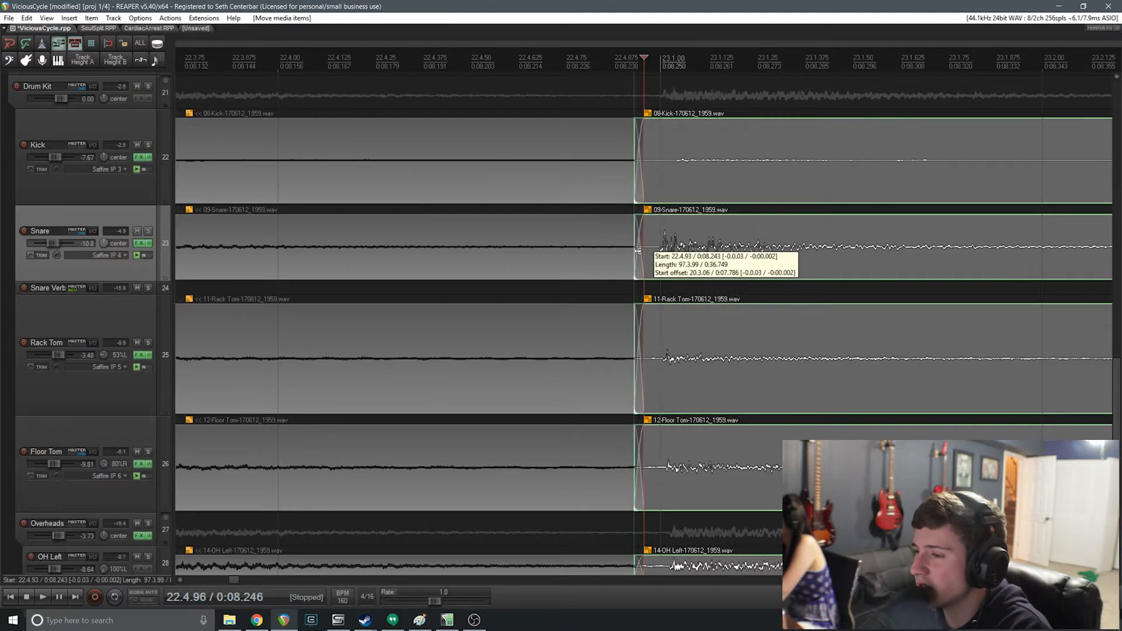
{"action": "scroll", "coordinate": [688, 261], "scroll_direction": "down", "scroll_amount": 5}
Split the drum items at 23.2.98, slide the snare hit earlier onto 23.3.00, and adjust the start edge to a short crossfade.
{"action": "left_click", "coordinate": [868, 246]}
{"action": "scroll", "coordinate": [871, 246], "scroll_direction": "up", "scroll_amount": 8}
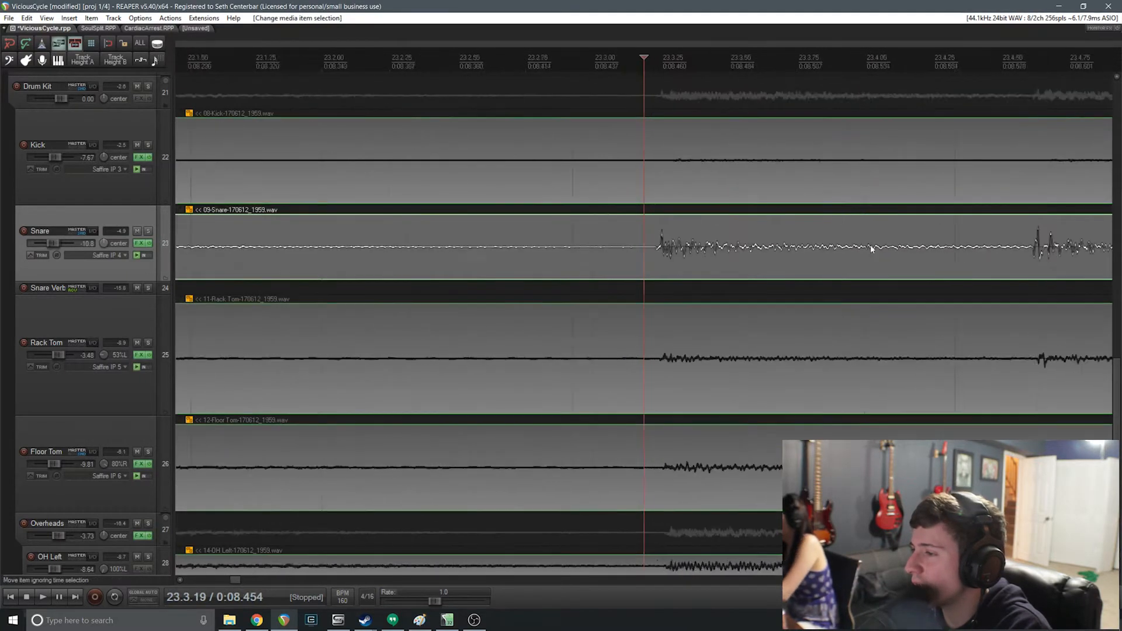
{"action": "scroll", "coordinate": [647, 246], "scroll_direction": "down", "scroll_amount": 8}
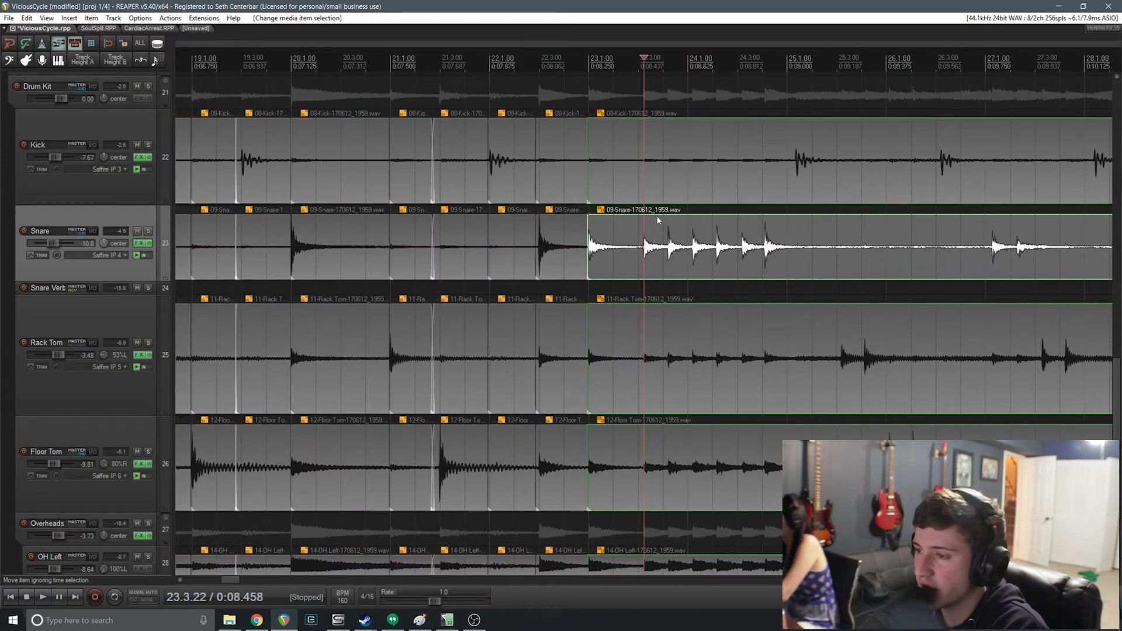
{"action": "scroll", "coordinate": [643, 244], "scroll_direction": "up", "scroll_amount": 8}
{"action": "scroll", "coordinate": [653, 248], "scroll_direction": "up", "scroll_amount": 4}
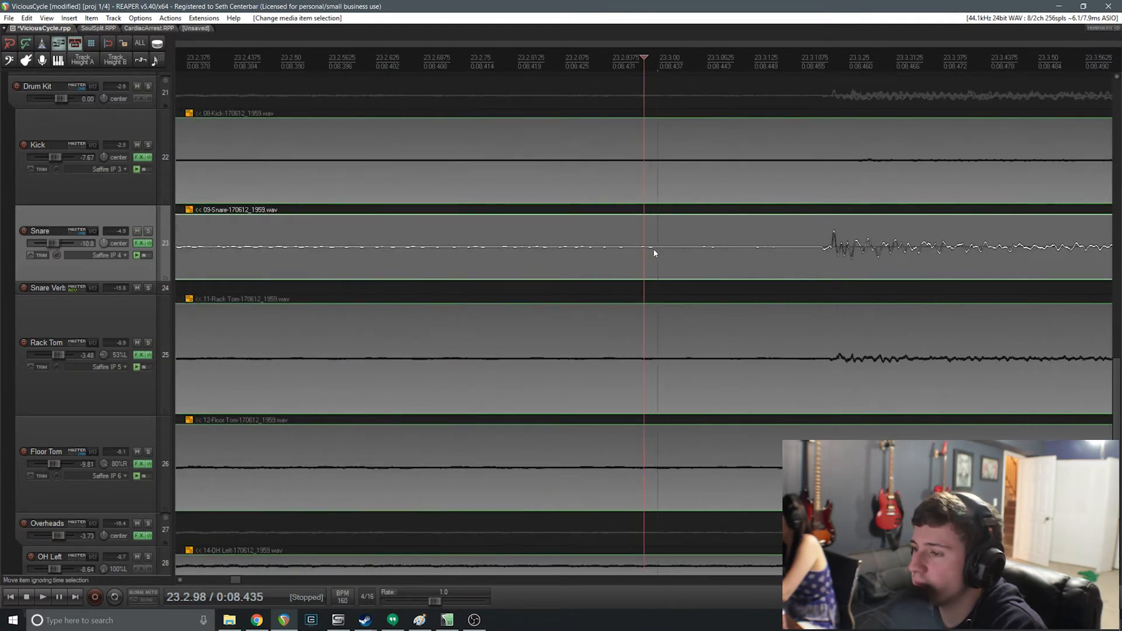
{"action": "key", "text": "s"}
{"action": "left_click_drag", "start_coordinate": [873, 269], "coordinate": [646, 246]}
{"action": "scroll", "coordinate": [728, 265], "scroll_direction": "down", "scroll_amount": 4}
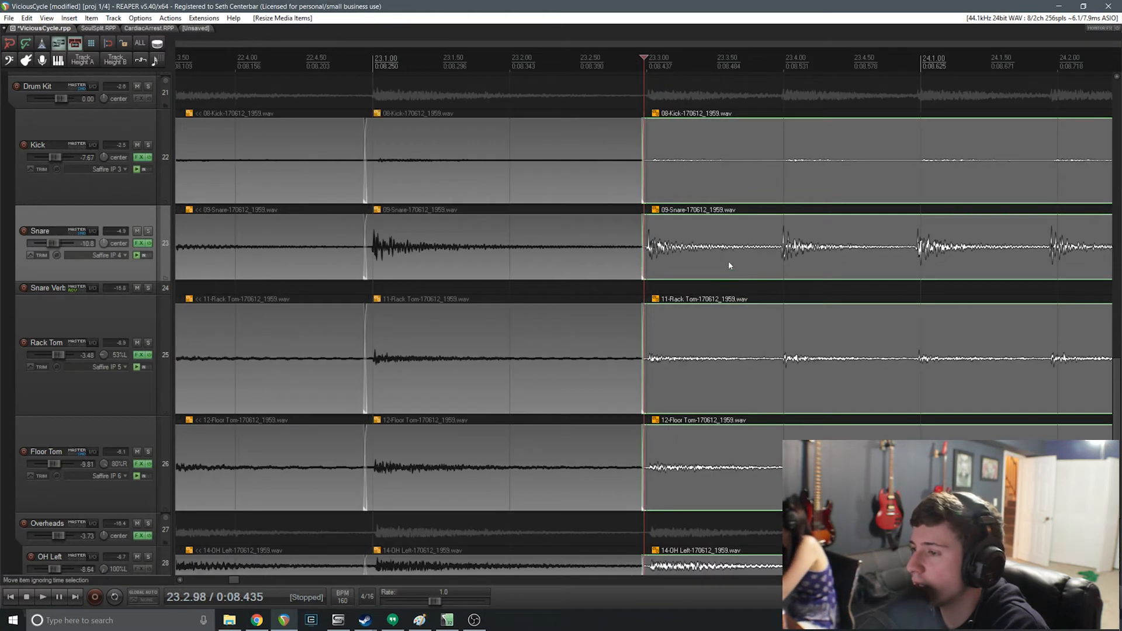
Split the drum items at 23.3.99, slide the snare hit later onto 23.4.00, and extend the start edge into a short crossfade.
{"action": "left_click", "coordinate": [781, 242]}
{"action": "scroll", "coordinate": [731, 242], "scroll_direction": "up", "scroll_amount": 4}
{"action": "left_click", "coordinate": [669, 243]}
{"action": "scroll", "coordinate": [672, 257], "scroll_direction": "up", "scroll_amount": 2}
{"action": "key", "text": "s"}
{"action": "left_click_drag", "start_coordinate": [681, 268], "coordinate": [716, 267]}
{"action": "left_click_drag", "start_coordinate": [648, 254], "coordinate": [628, 260]}
{"action": "scroll", "coordinate": [739, 263], "scroll_direction": "up", "scroll_amount": 2}
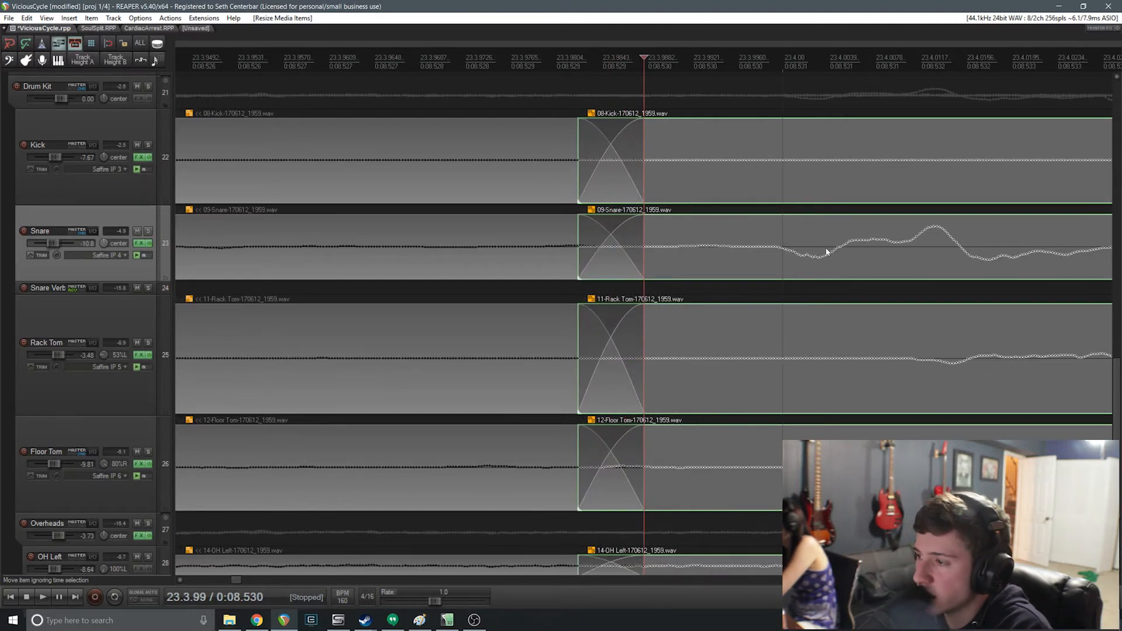
{"action": "scroll", "coordinate": [818, 256], "scroll_direction": "down", "scroll_amount": 2}
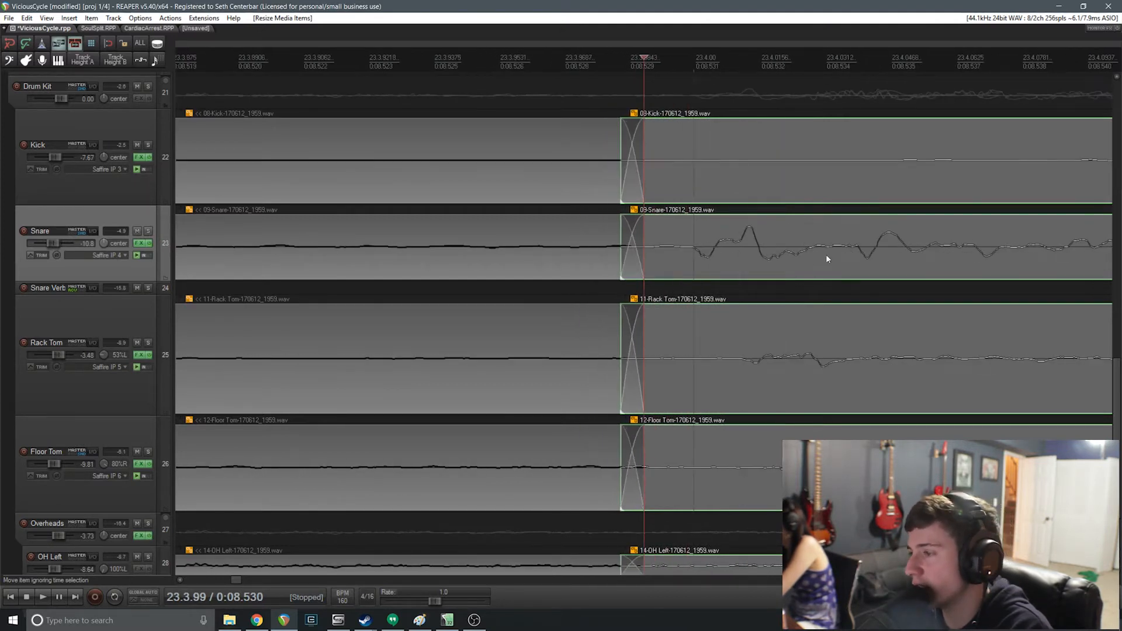
{"action": "scroll", "coordinate": [719, 262], "scroll_direction": "down", "scroll_amount": 1}
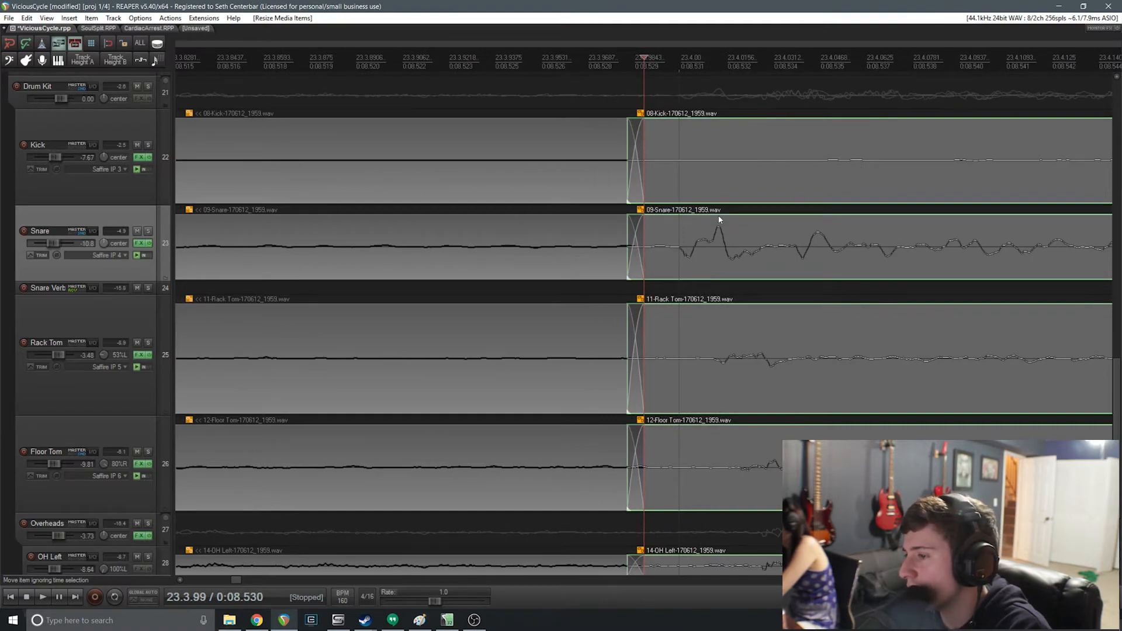
{"action": "scroll", "coordinate": [719, 262], "scroll_direction": "down", "scroll_amount": 6}
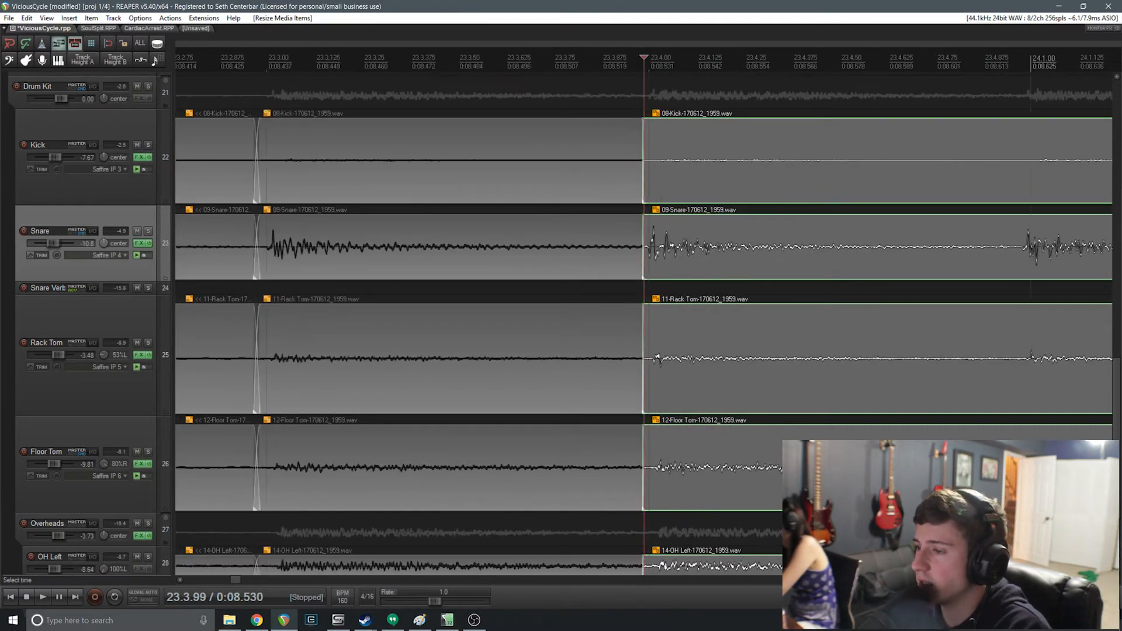
{"action": "scroll", "coordinate": [809, 281], "scroll_direction": "up", "scroll_amount": 6}
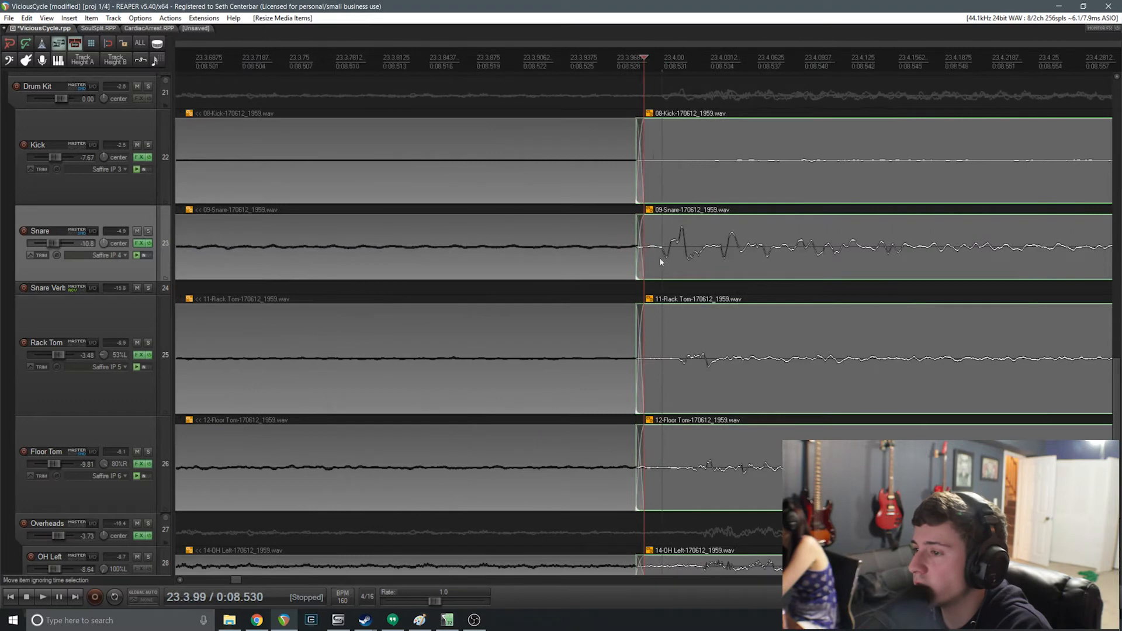
{"action": "scroll", "coordinate": [760, 269], "scroll_direction": "down", "scroll_amount": 6}
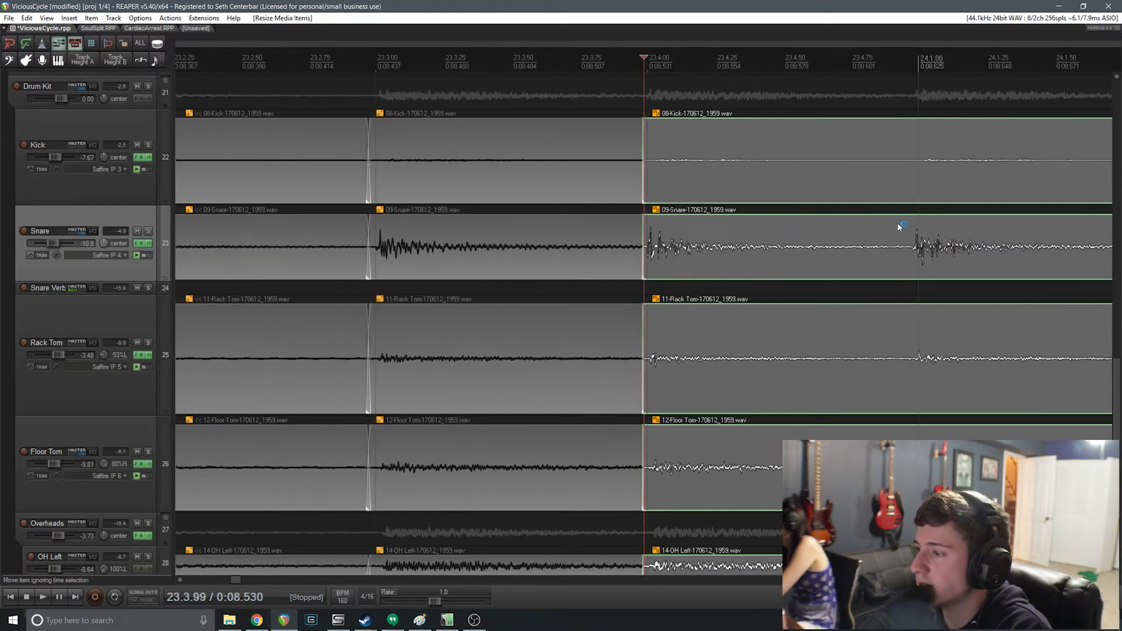
Split the drum items at 23.4.98, slide the snare hit later onto 24.1.00, and extend the start edge slightly.
{"action": "left_click", "coordinate": [901, 227]}
{"action": "scroll", "coordinate": [837, 267], "scroll_direction": "up", "scroll_amount": 7}
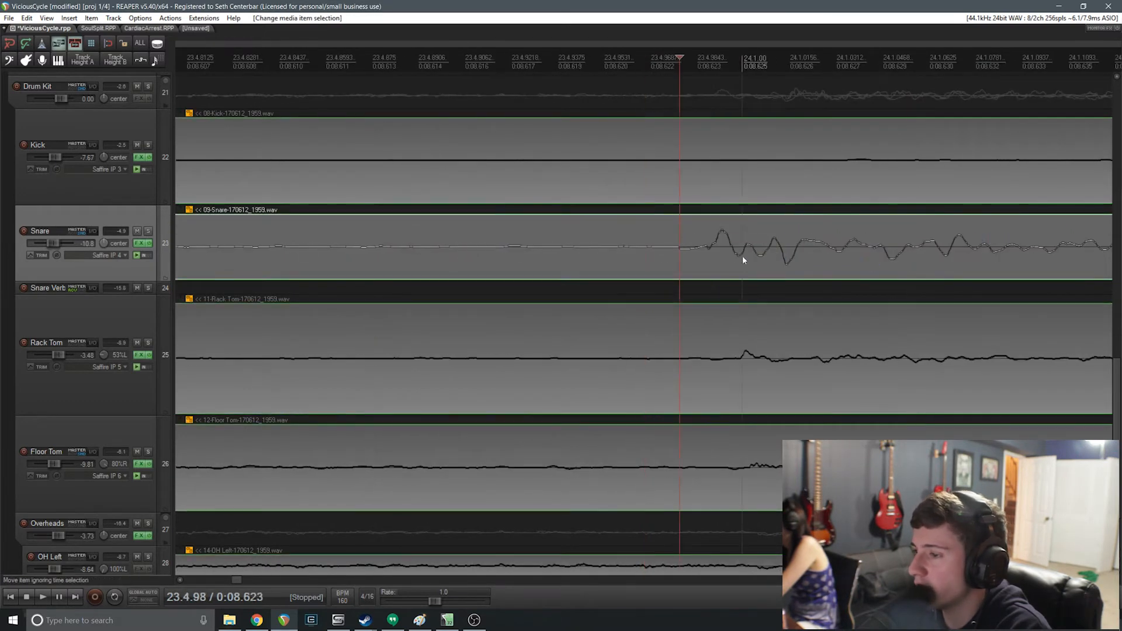
{"action": "scroll", "coordinate": [659, 241], "scroll_direction": "up", "scroll_amount": 2}
{"action": "left_click_drag", "start_coordinate": [671, 251], "coordinate": [854, 256]}
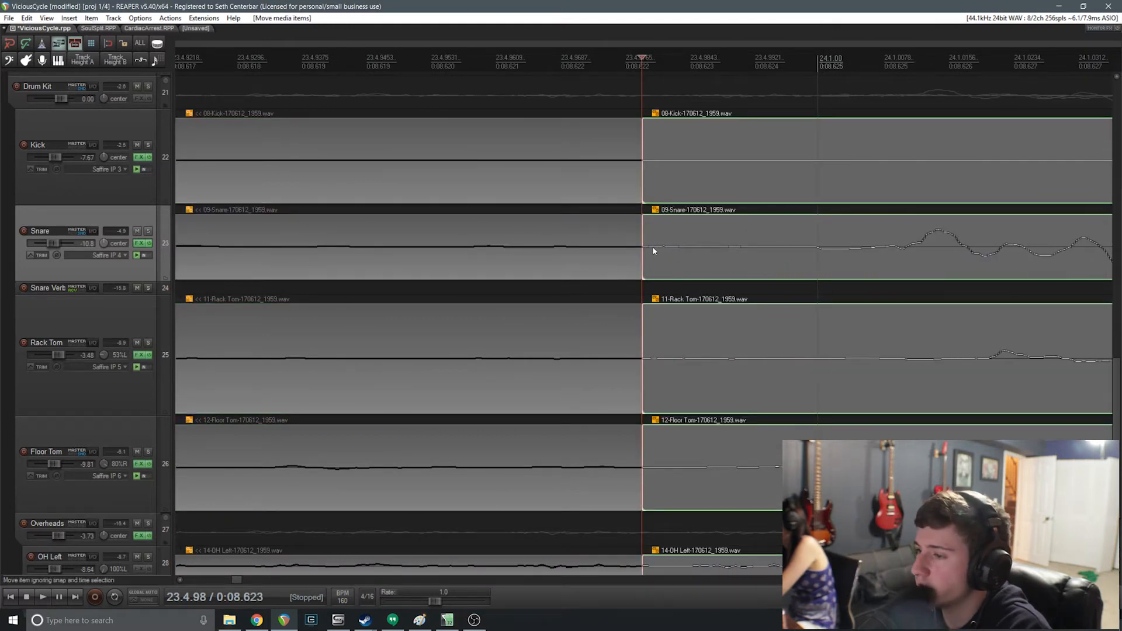
{"action": "left_click_drag", "start_coordinate": [644, 254], "coordinate": [614, 255]}
{"action": "scroll", "coordinate": [615, 255], "scroll_direction": "down", "scroll_amount": 11}
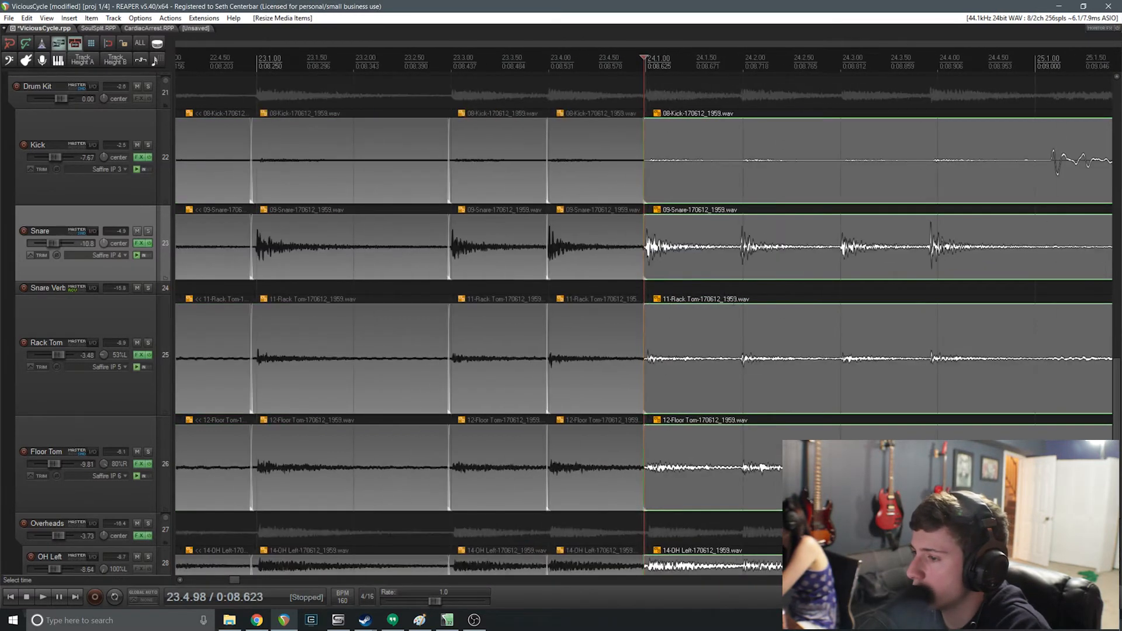
Split the drum items at 24.1.98, slide the snare hit earlier onto 24.2.00, and extend the start edge over the previous items.
{"action": "left_click", "coordinate": [741, 239]}
{"action": "scroll", "coordinate": [663, 250], "scroll_direction": "up", "scroll_amount": 10}
{"action": "left_click", "coordinate": [674, 237]}
{"action": "key", "text": "s"}
{"action": "mouse_move", "coordinate": [687, 256]}
{"action": "left_mouse_down"}
{"action": "mouse_move", "coordinate": [759, 262]}
{"action": "mouse_move", "coordinate": [673, 253]}
{"action": "left_mouse_up"}
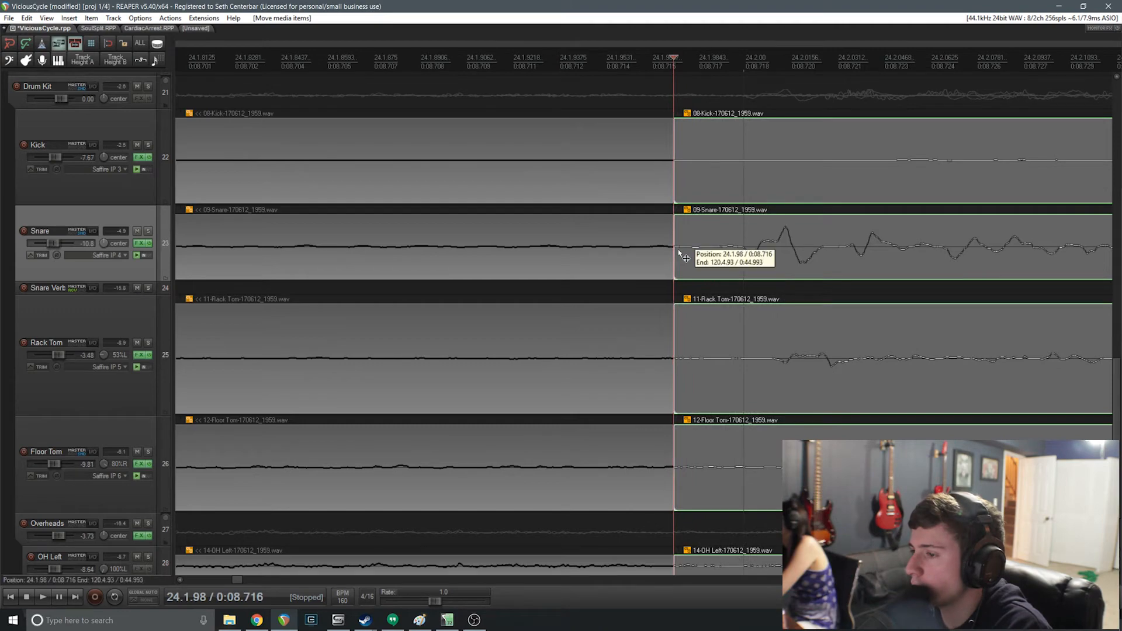
{"action": "left_click_drag", "start_coordinate": [675, 256], "coordinate": [645, 257]}
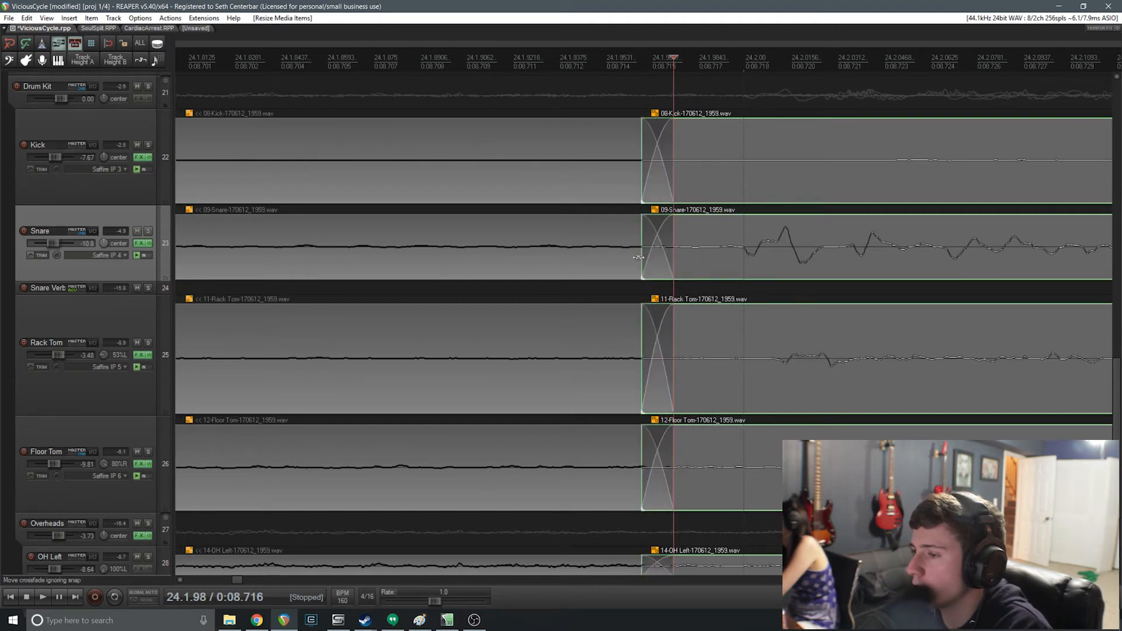
{"action": "scroll", "coordinate": [644, 257], "scroll_direction": "down", "scroll_amount": 10}
Split the drum items just before 24.3.00 and slide the snare hit earlier onto that grid line.
{"action": "scroll", "coordinate": [771, 246], "scroll_direction": "up", "scroll_amount": 8}
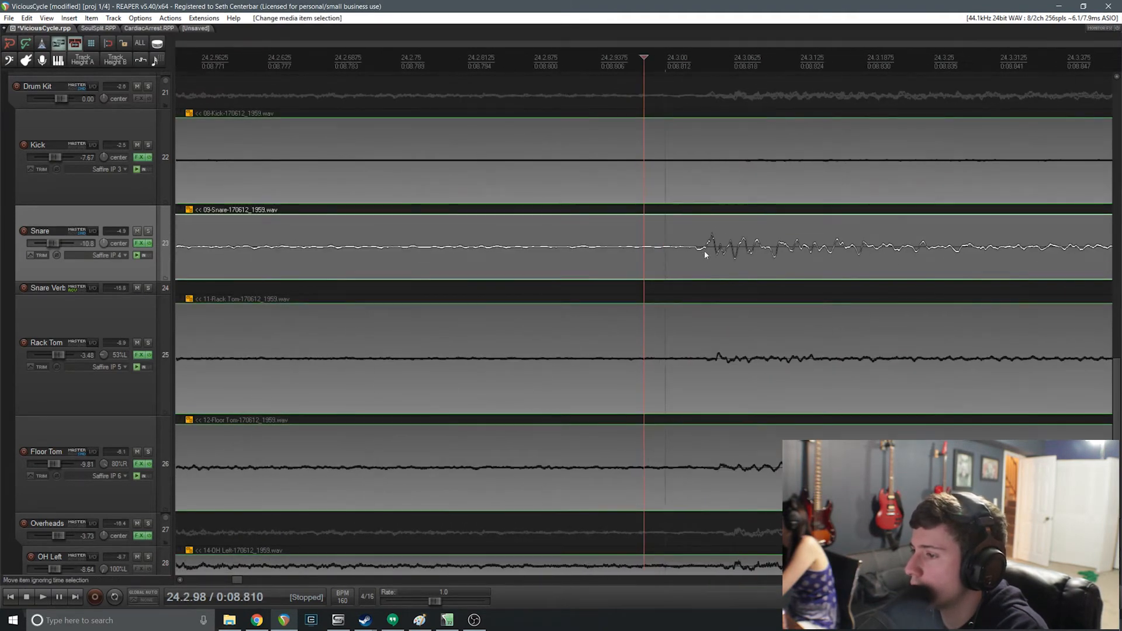
{"action": "left_click", "coordinate": [661, 240]}
{"action": "key", "text": "s"}
{"action": "left_click_drag", "start_coordinate": [696, 261], "coordinate": [665, 253]}
{"action": "scroll", "coordinate": [731, 264], "scroll_direction": "down", "scroll_amount": 10}
Split the drum items at 24.3.91, slide the snare hit later onto 24.4.00, and extend the start edge over the previous items.
{"action": "left_click", "coordinate": [712, 242]}
{"action": "scroll", "coordinate": [712, 242], "scroll_direction": "up", "scroll_amount": 10}
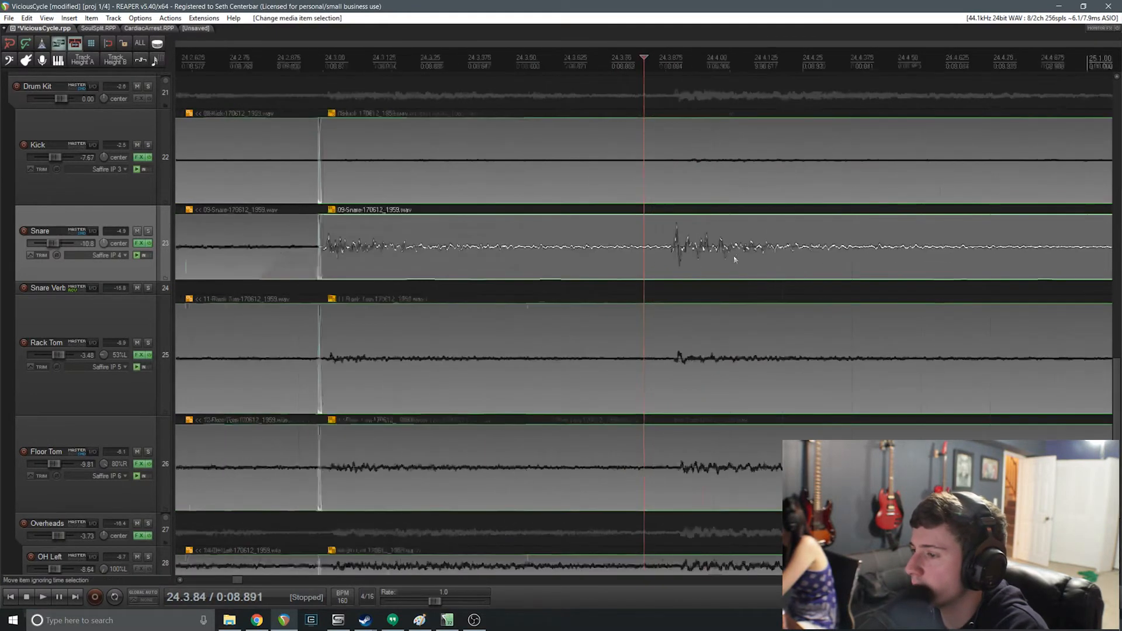
{"action": "scroll", "coordinate": [760, 263], "scroll_direction": "up", "scroll_amount": 5}
{"action": "key", "text": "s"}
{"action": "left_click_drag", "start_coordinate": [728, 270], "coordinate": [1099, 267]}
{"action": "left_click_drag", "start_coordinate": [726, 261], "coordinate": [633, 248]}
{"action": "key", "text": "Escape"}
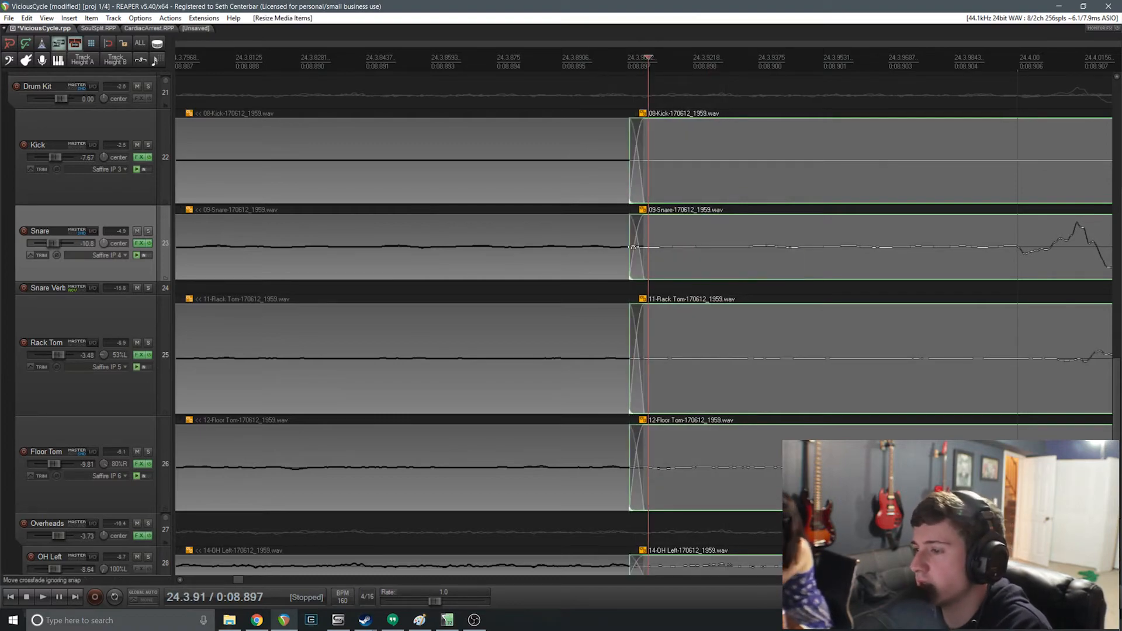
{"action": "scroll", "coordinate": [834, 245], "scroll_direction": "down", "scroll_amount": 8}
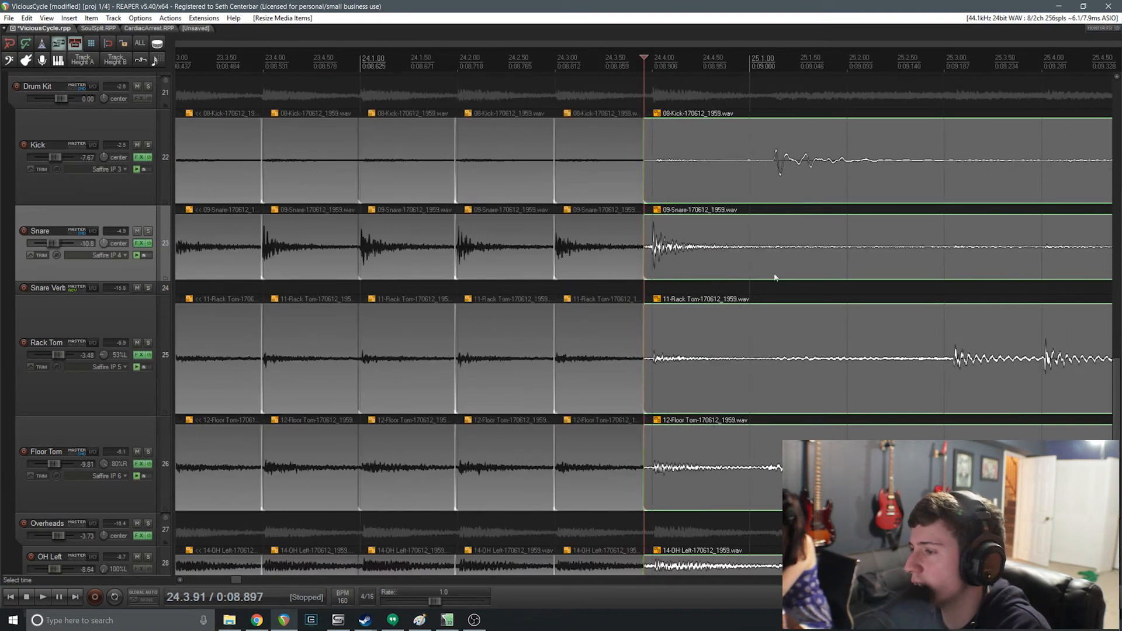
Play back the edited drums from 18.3.28 up to the latest edit.
{"action": "scroll", "coordinate": [775, 278], "scroll_direction": "down", "scroll_amount": 5}
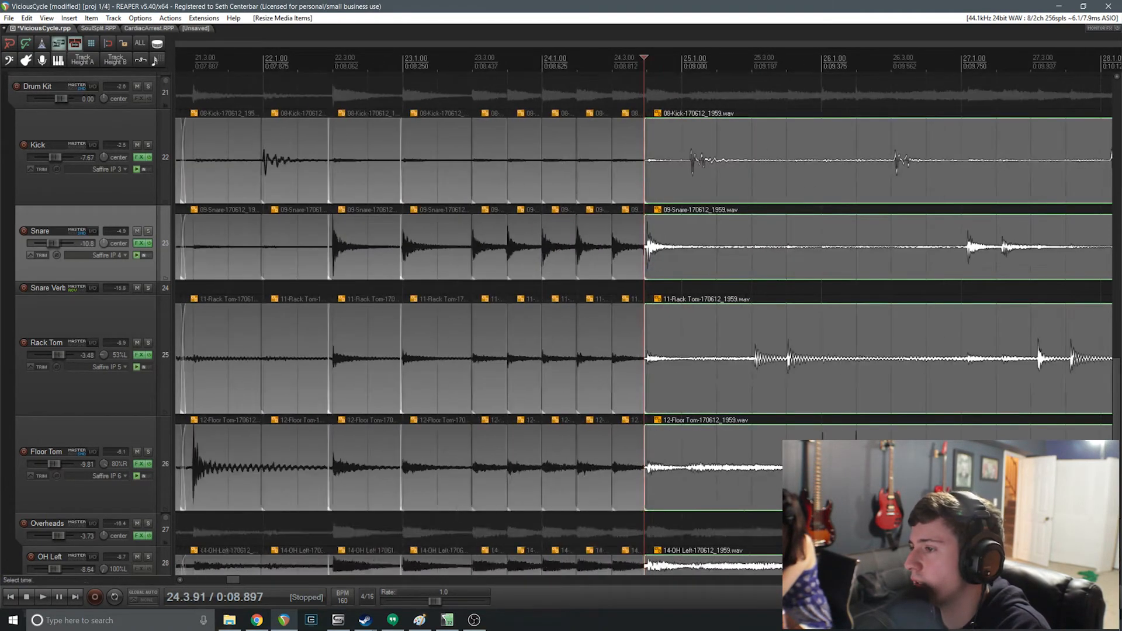
{"action": "scroll", "coordinate": [566, 313], "scroll_direction": "down", "scroll_amount": 3}
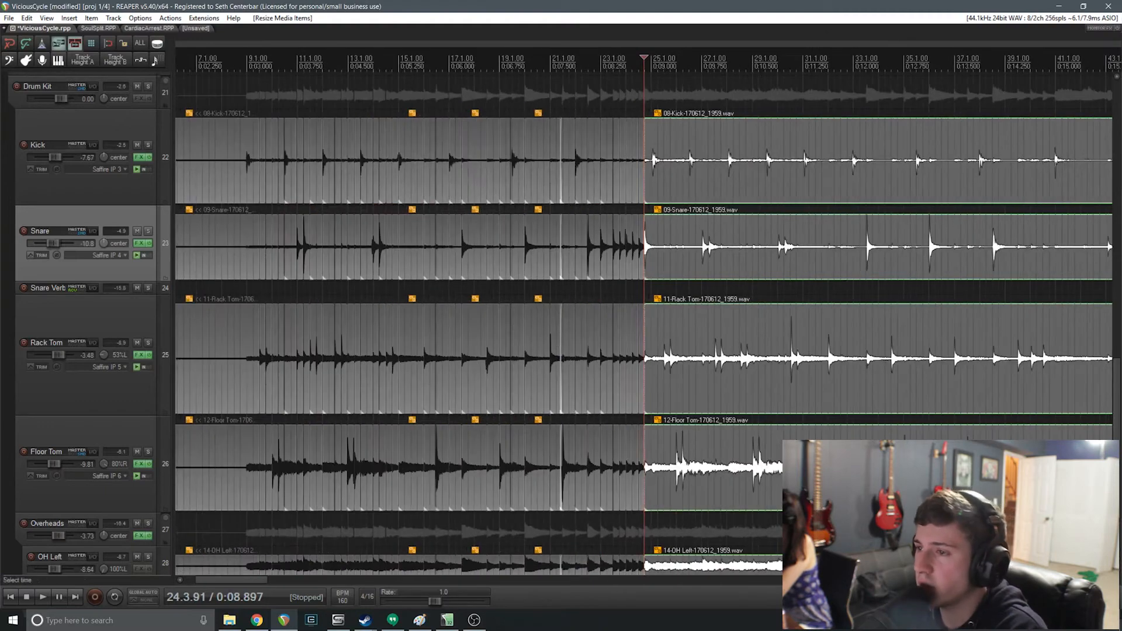
{"action": "scroll", "coordinate": [581, 367], "scroll_direction": "up", "scroll_amount": 6}
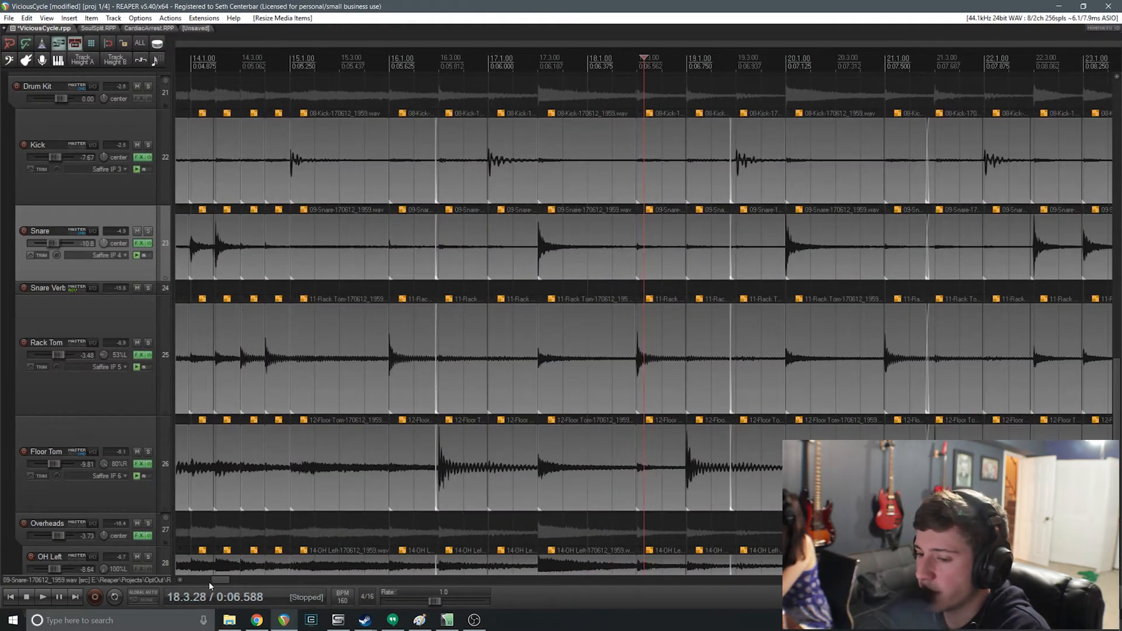
{"action": "left_click_drag", "start_coordinate": [215, 581], "coordinate": [222, 581]}
{"action": "scroll", "coordinate": [332, 461], "scroll_direction": "down", "scroll_amount": 3}
{"action": "key", "text": "space"}
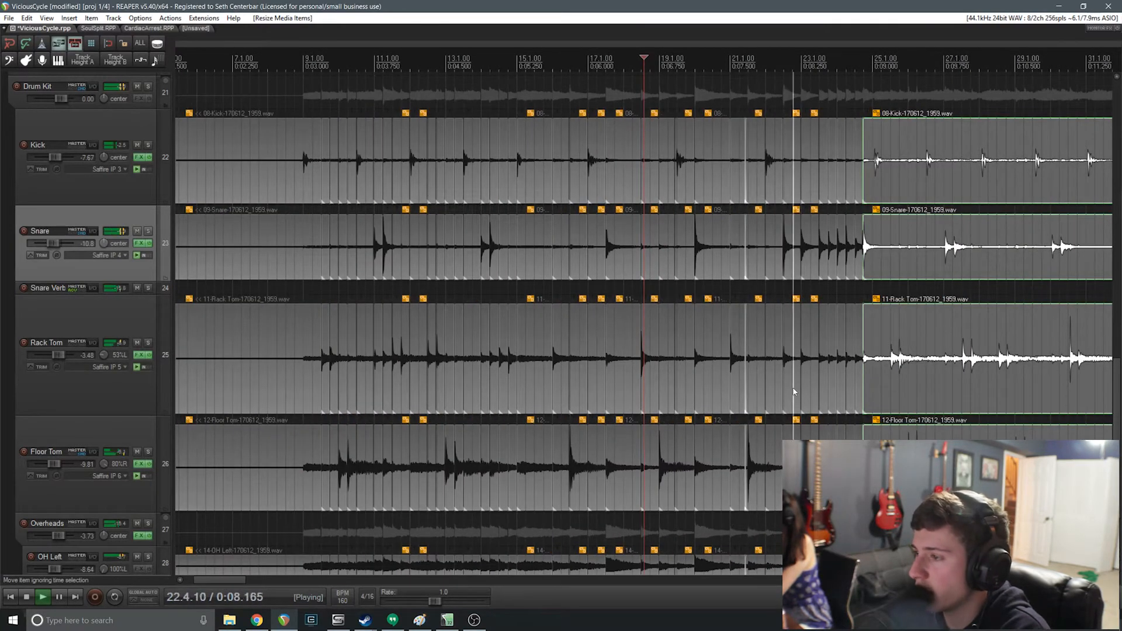
{"action": "key", "text": "space"}
Split the drum items at 24.4.96, slide the kick hit earlier onto 25.1.00, and leave a short crossfade.
{"action": "left_click", "coordinate": [898, 146]}
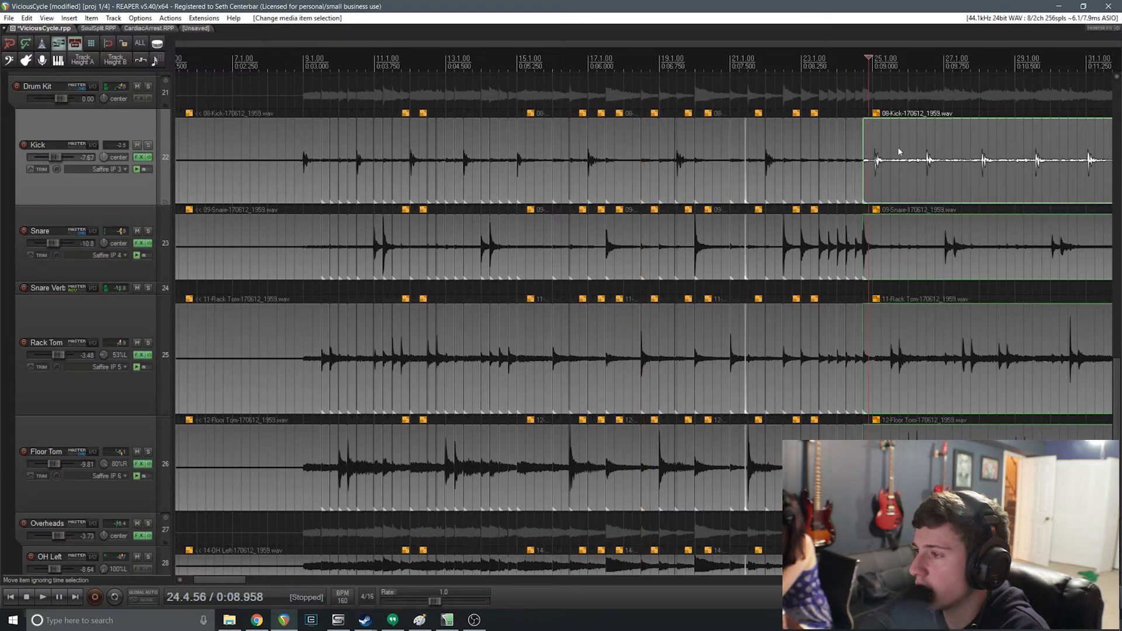
{"action": "scroll", "coordinate": [518, 274], "scroll_direction": "up", "scroll_amount": 6}
{"action": "left_click", "coordinate": [684, 155]}
{"action": "key", "text": "s"}
{"action": "left_click_drag", "start_coordinate": [737, 190], "coordinate": [679, 178]}
{"action": "scroll", "coordinate": [735, 250], "scroll_direction": "down", "scroll_amount": 4}
{"action": "scroll", "coordinate": [734, 250], "scroll_direction": "up", "scroll_amount": 5}
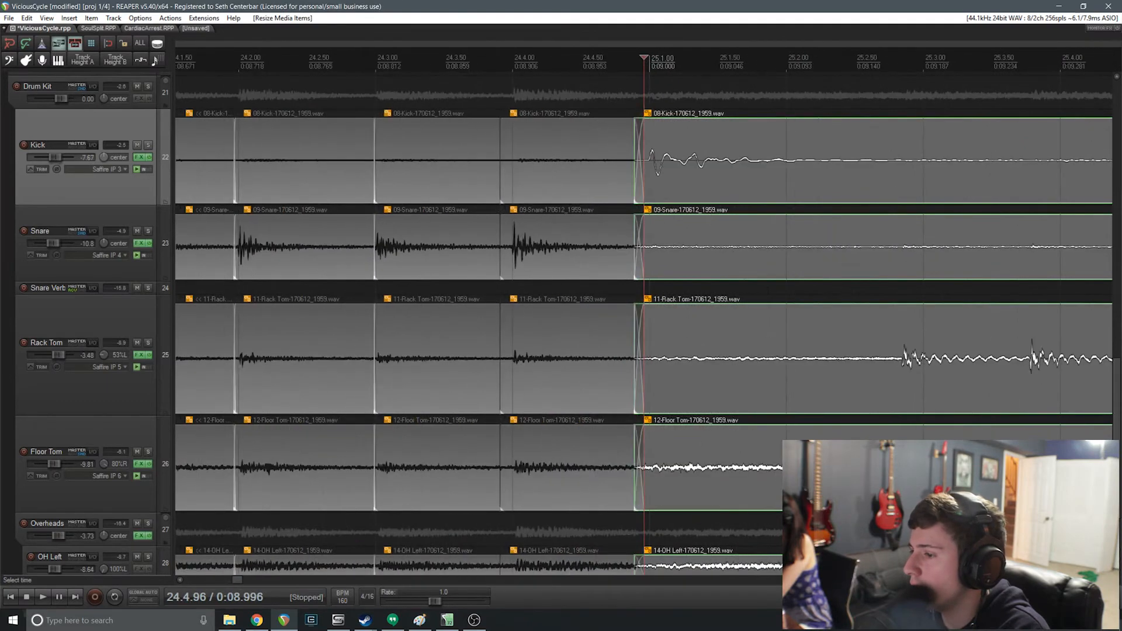
Split the drum items at 25.2.84, slide the rack tom hit later onto 25.3.00, and extend the start edge slightly.
{"action": "scroll", "coordinate": [734, 250], "scroll_direction": "down", "scroll_amount": 2}
{"action": "left_click", "coordinate": [770, 339]}
{"action": "scroll", "coordinate": [769, 339], "scroll_direction": "up", "scroll_amount": 6}
{"action": "left_click", "coordinate": [689, 364]}
{"action": "key", "text": "s"}
{"action": "left_click_drag", "start_coordinate": [714, 378], "coordinate": [841, 374]}
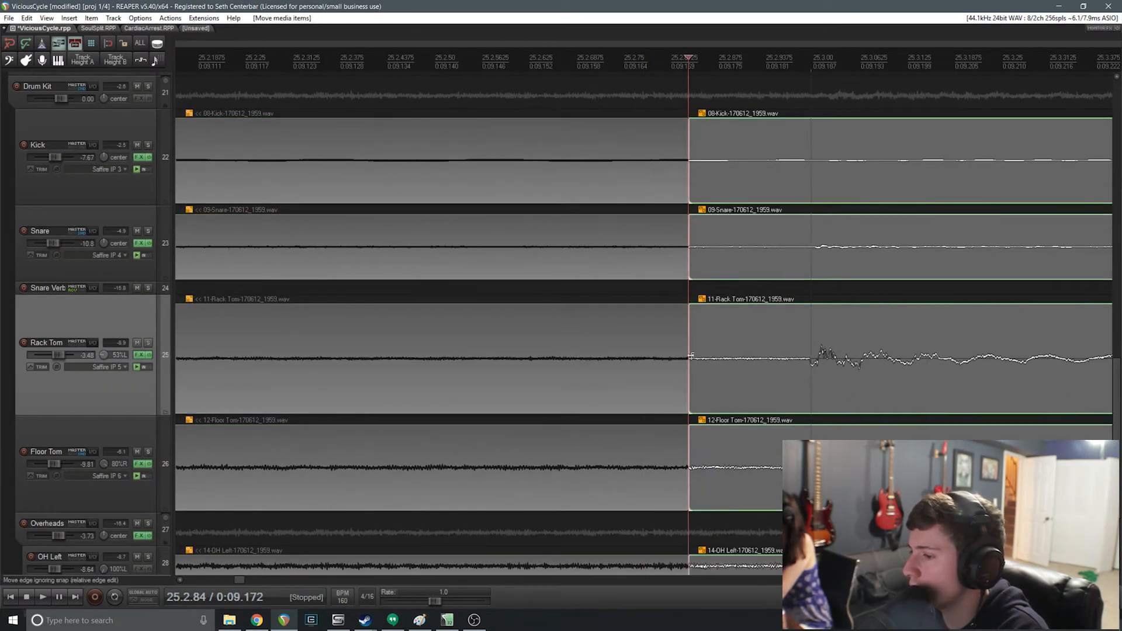
{"action": "scroll", "coordinate": [748, 351], "scroll_direction": "down", "scroll_amount": 5}
Split the drum items at 25.3.93, slide the rack tom hit later onto 25.4.00, and extend the start edge to 25.3.91.
{"action": "left_click", "coordinate": [758, 365]}
{"action": "scroll", "coordinate": [741, 369], "scroll_direction": "up", "scroll_amount": 6}
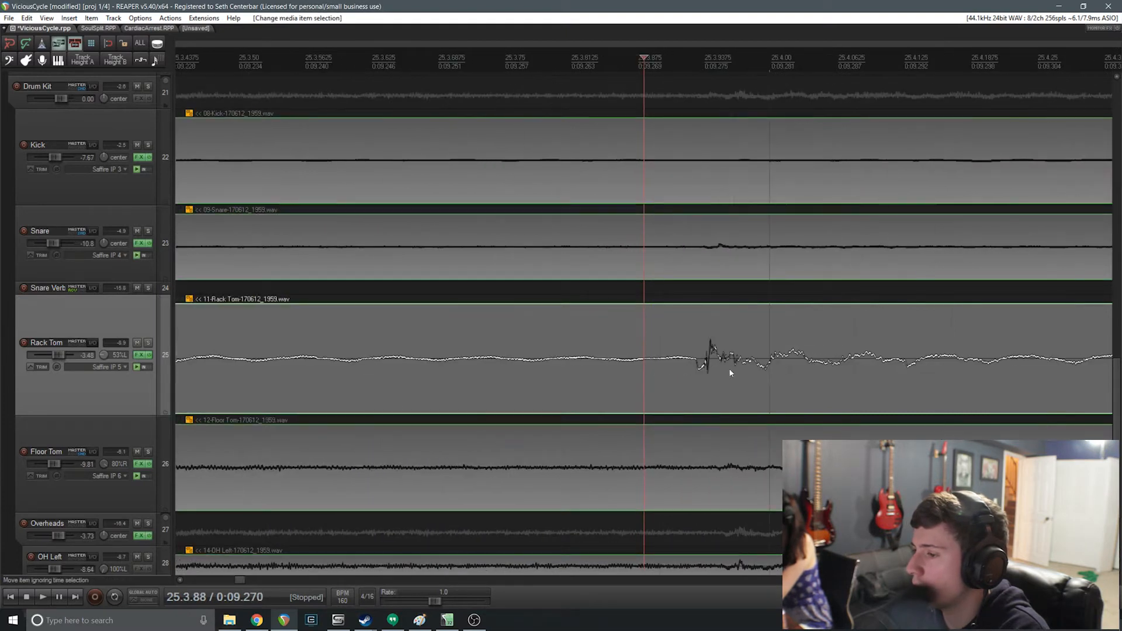
{"action": "left_click", "coordinate": [695, 348]}
{"action": "key", "text": "s"}
{"action": "left_click_drag", "start_coordinate": [709, 380], "coordinate": [803, 371]}
{"action": "scroll", "coordinate": [756, 364], "scroll_direction": "down", "scroll_amount": 5}
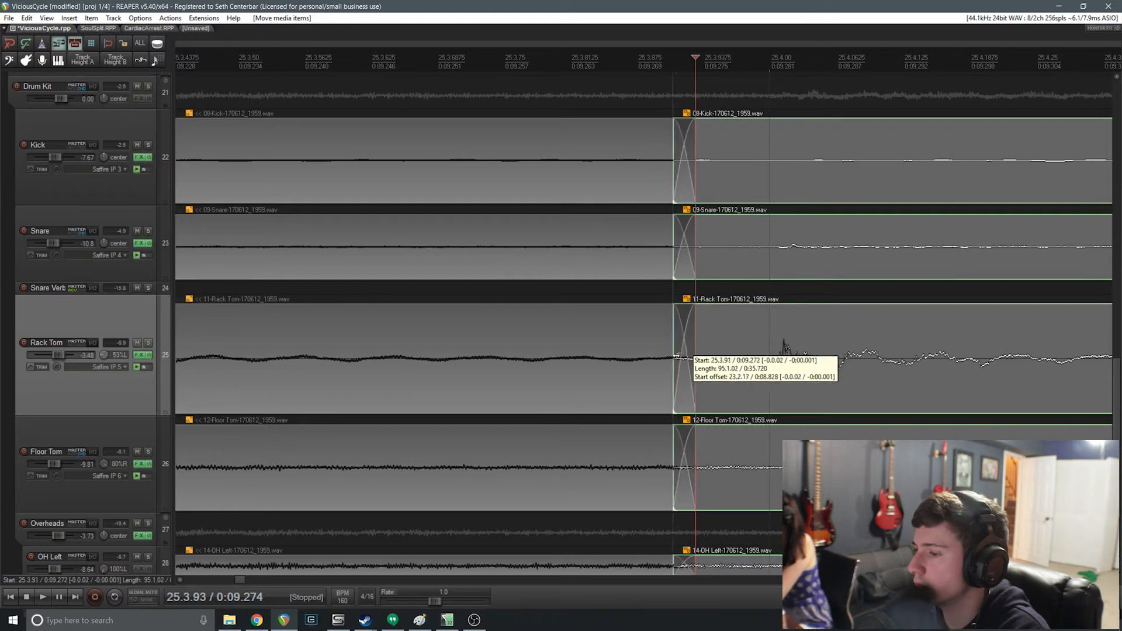
{"action": "scroll", "coordinate": [757, 365], "scroll_direction": "down", "scroll_amount": 2}
Split the drum items at 25.4.98, slide the floor tom hit later onto 26.1.00, and extend the start edge slightly.
{"action": "left_click", "coordinate": [691, 447]}
{"action": "scroll", "coordinate": [621, 474], "scroll_direction": "up", "scroll_amount": 7}
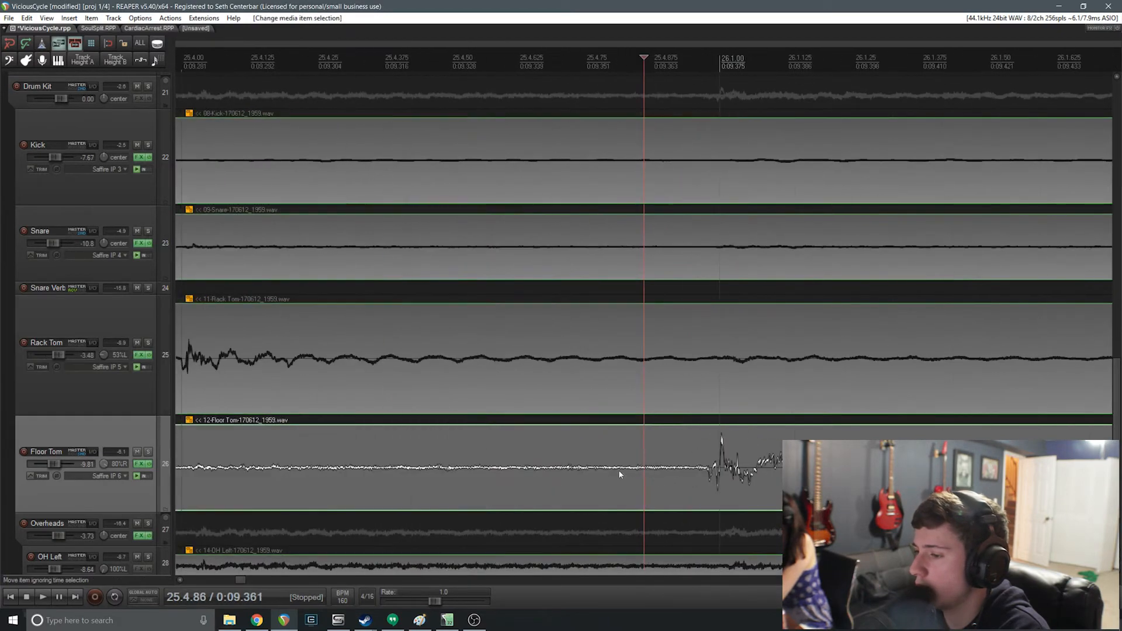
{"action": "scroll", "coordinate": [699, 460], "scroll_direction": "up", "scroll_amount": 3}
{"action": "key", "text": "s"}
{"action": "left_click_drag", "start_coordinate": [690, 486], "coordinate": [723, 481]}
{"action": "scroll", "coordinate": [774, 394], "scroll_direction": "down", "scroll_amount": 11}
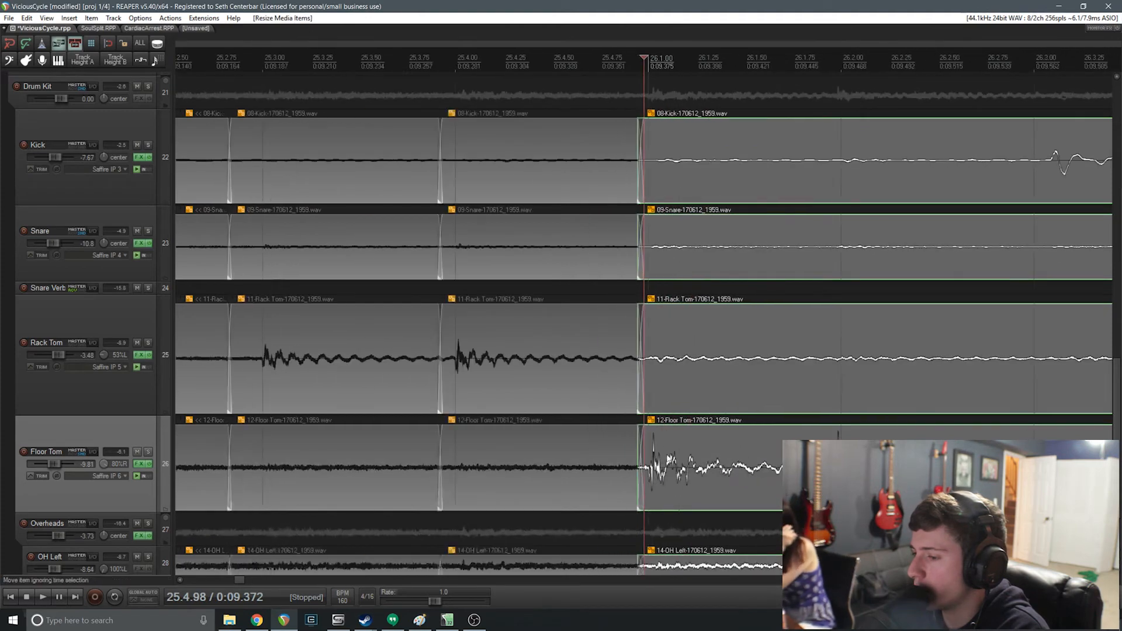
Play back the drum fill from 120.1.43 leading into the green items at 121.1.00.
{"action": "scroll", "coordinate": [793, 387], "scroll_direction": "down", "scroll_amount": 5}
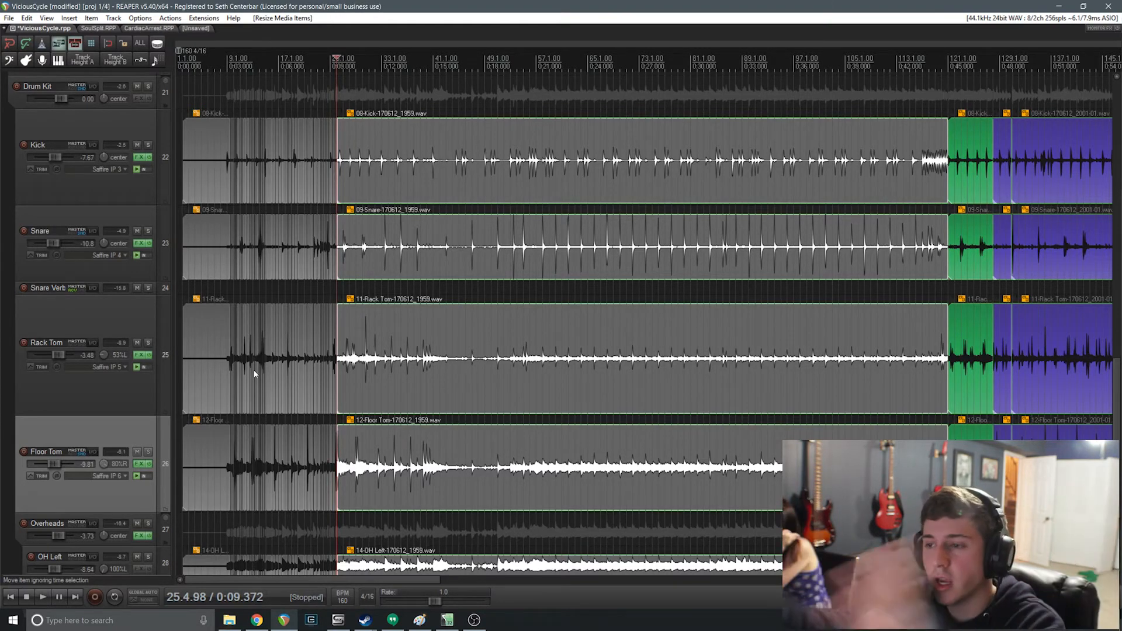
{"action": "scroll", "coordinate": [332, 135], "scroll_direction": "down", "scroll_amount": 3}
{"action": "scroll", "coordinate": [511, 249], "scroll_direction": "up", "scroll_amount": 2}
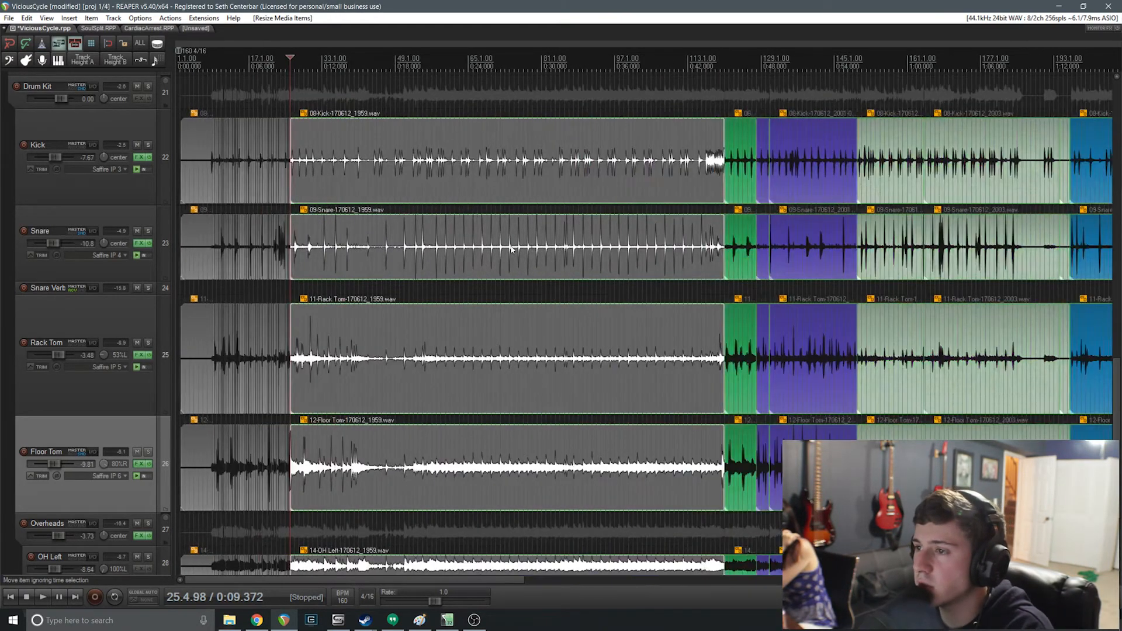
{"action": "scroll", "coordinate": [756, 177], "scroll_direction": "up", "scroll_amount": 8}
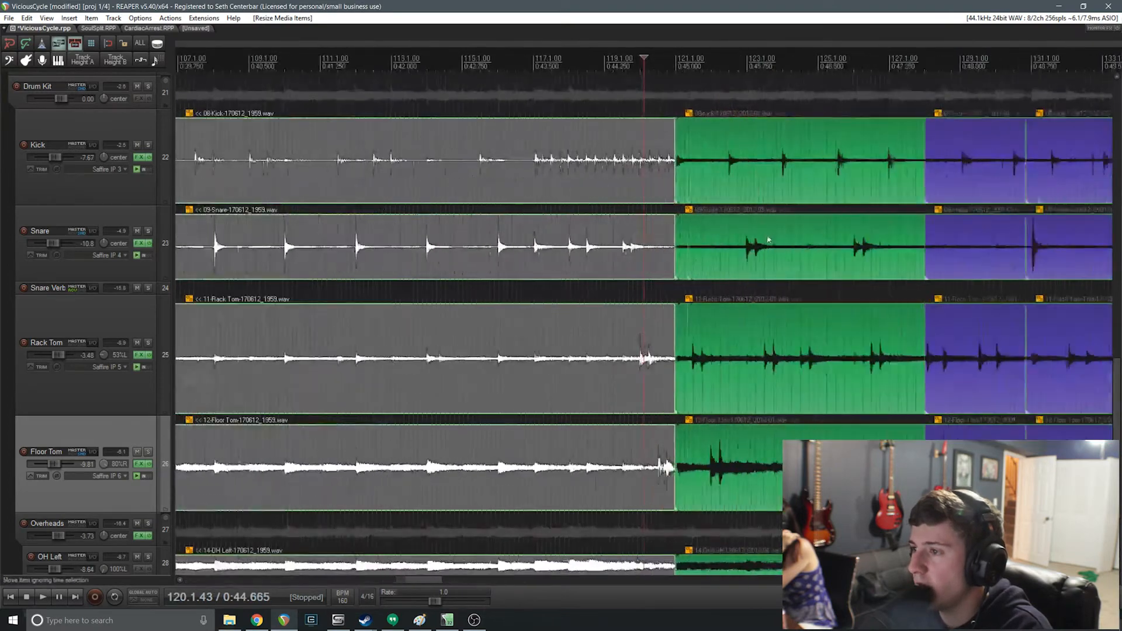
{"action": "key", "text": "space"}
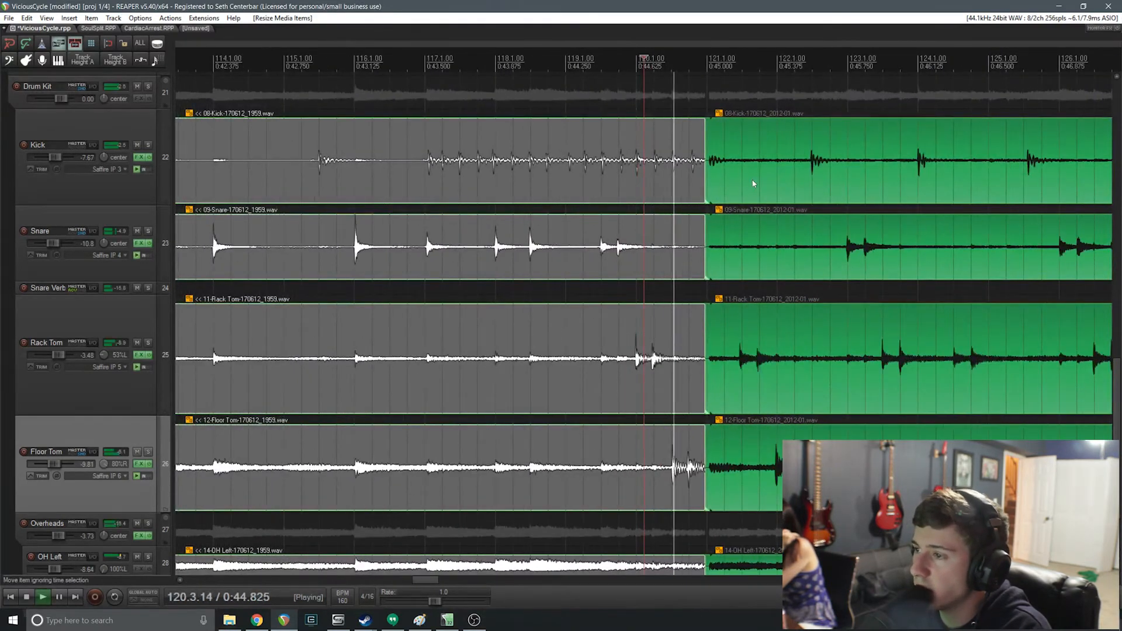
{"action": "key", "text": "space"}
{"action": "scroll", "coordinate": [818, 187], "scroll_direction": "up", "scroll_amount": 3}
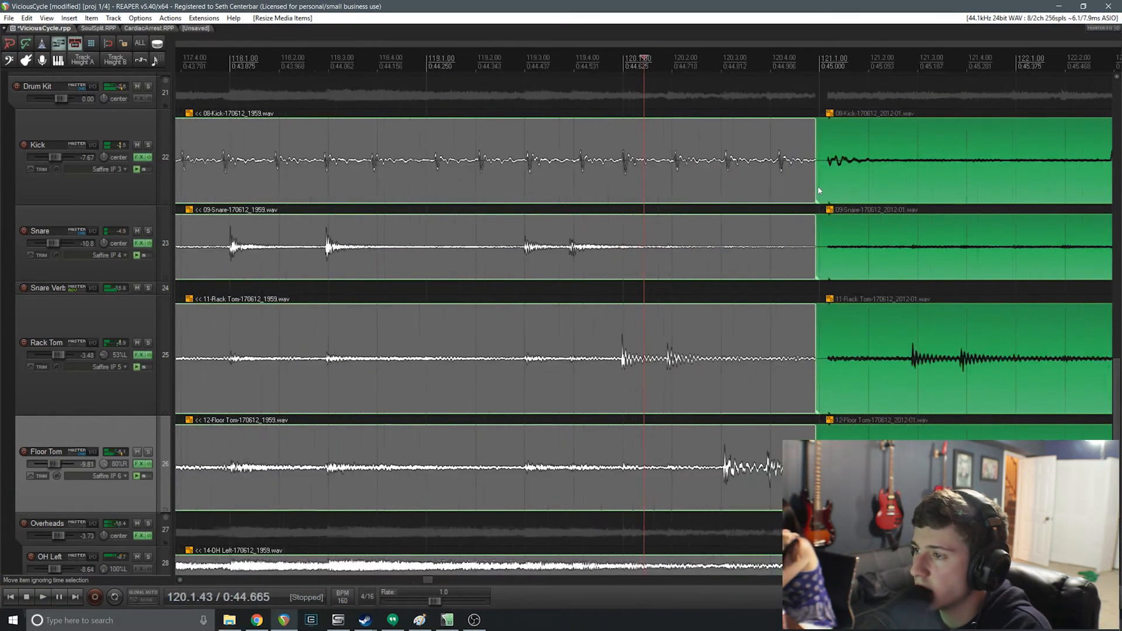
Save the project.
{"action": "scroll", "coordinate": [688, 221], "scroll_direction": "down", "scroll_amount": 8}
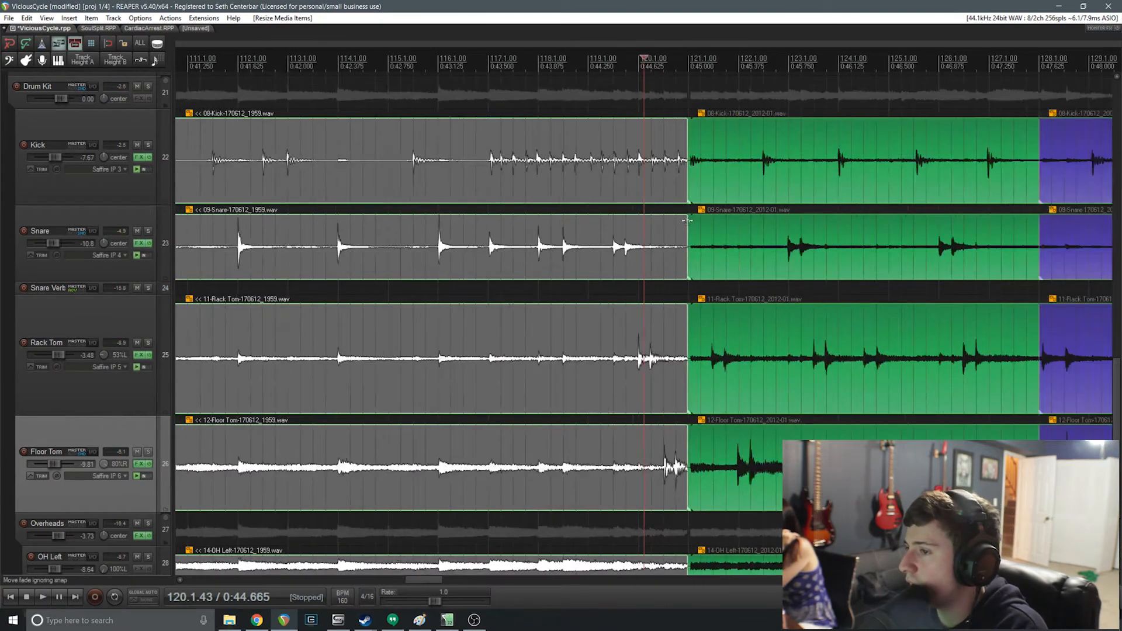
{"action": "scroll", "coordinate": [687, 221], "scroll_direction": "down", "scroll_amount": 6}
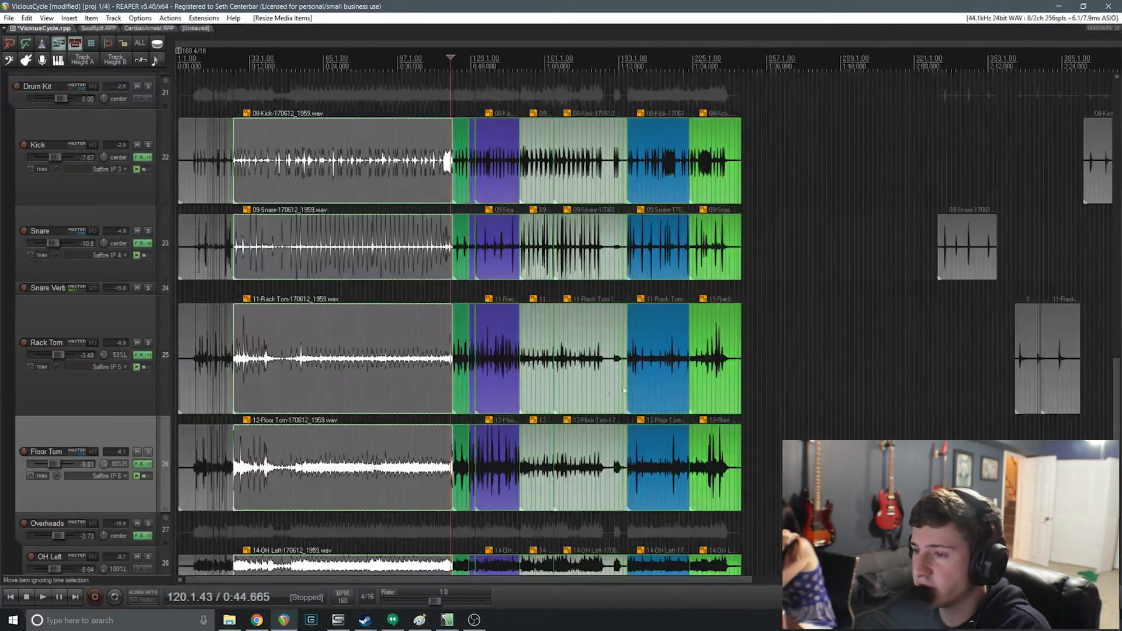
{"action": "scroll", "coordinate": [601, 390], "scroll_direction": "up", "scroll_amount": 3}
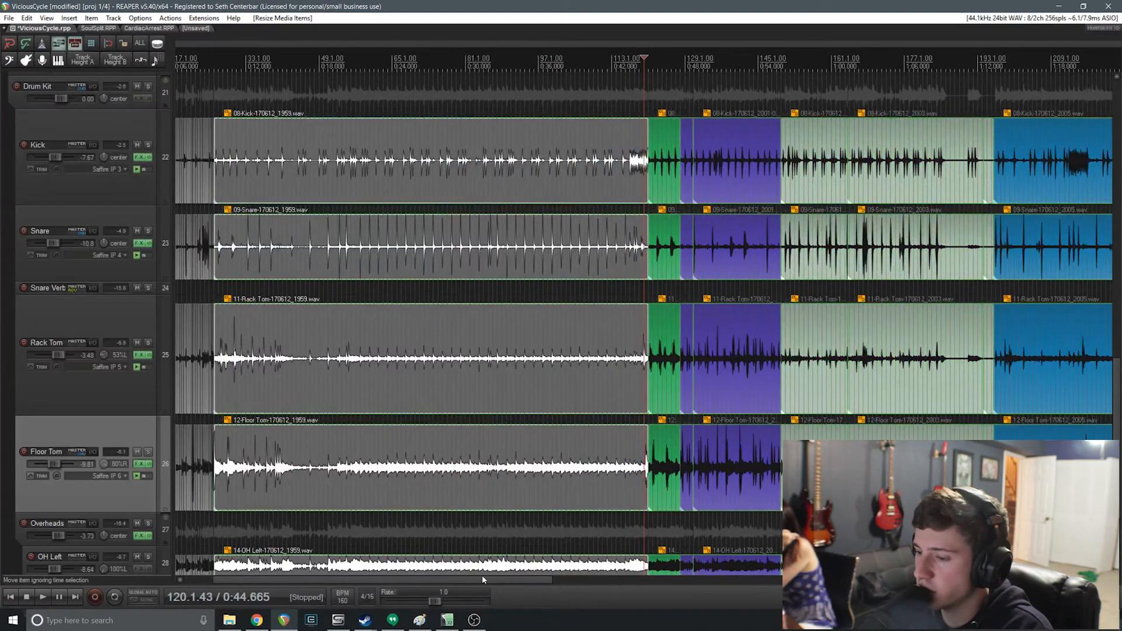
{"action": "key", "text": "ctrl+s"}
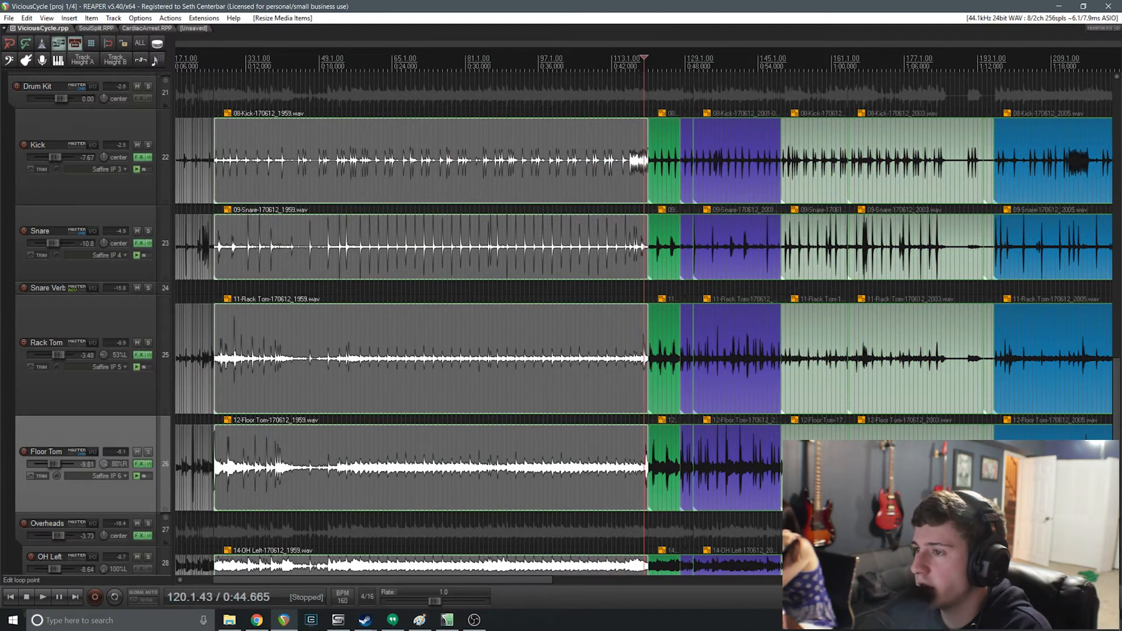
Extend the end of the gray drum items over the green items to about 121.3.85.
{"action": "scroll", "coordinate": [895, 161], "scroll_direction": "up", "scroll_amount": 12}
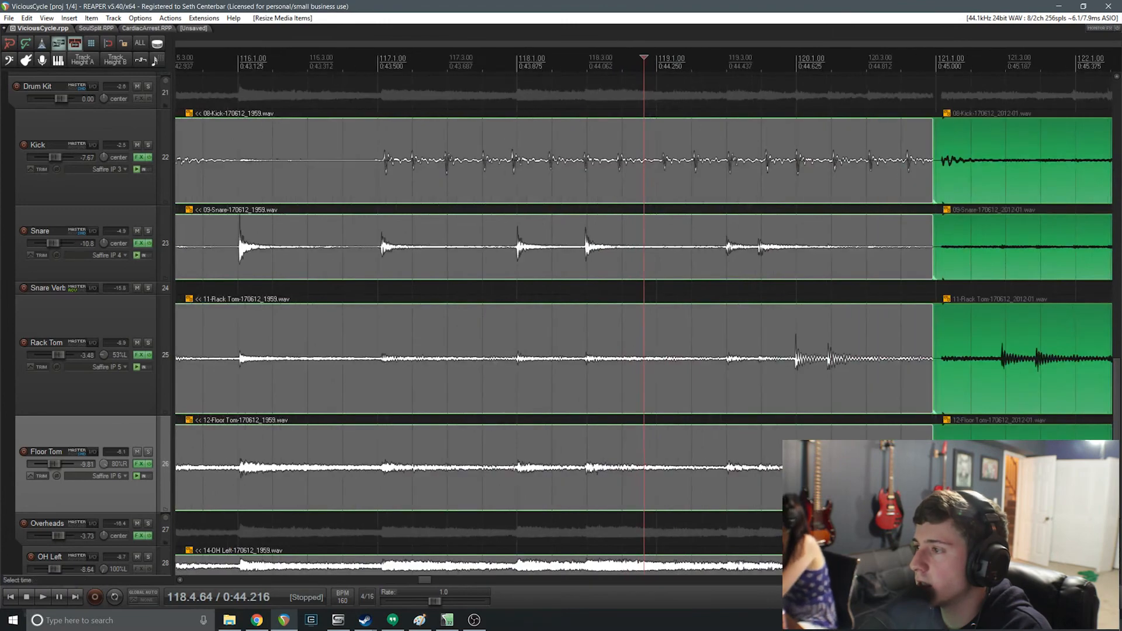
{"action": "scroll", "coordinate": [941, 146], "scroll_direction": "up", "scroll_amount": 5}
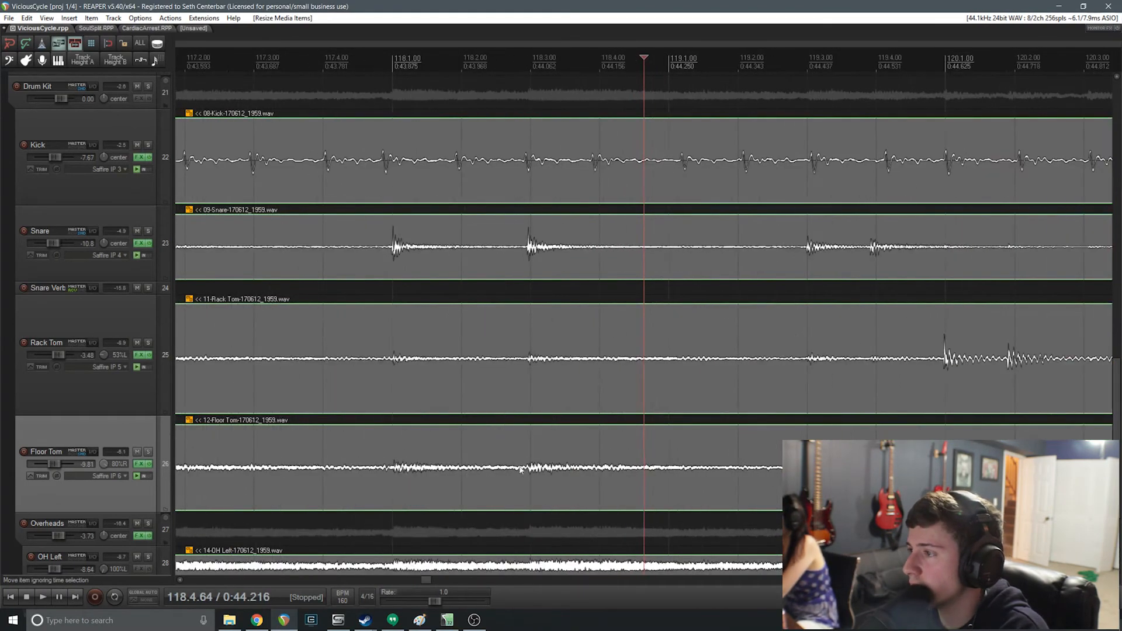
{"action": "left_click_drag", "start_coordinate": [424, 579], "coordinate": [428, 570]}
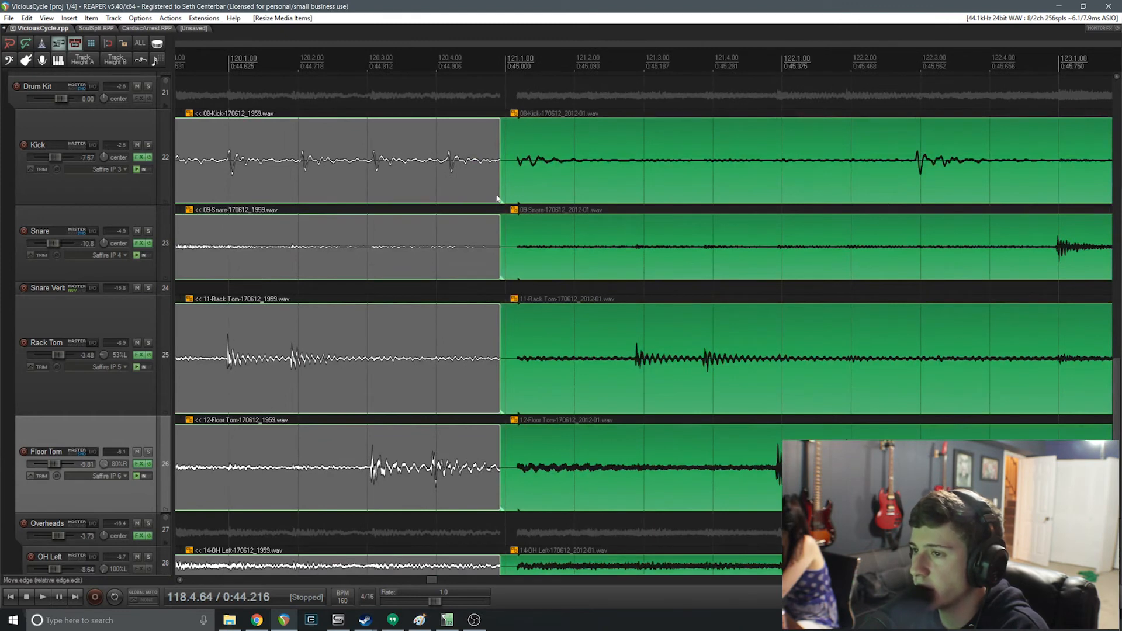
{"action": "left_click_drag", "start_coordinate": [501, 176], "coordinate": [703, 187]}
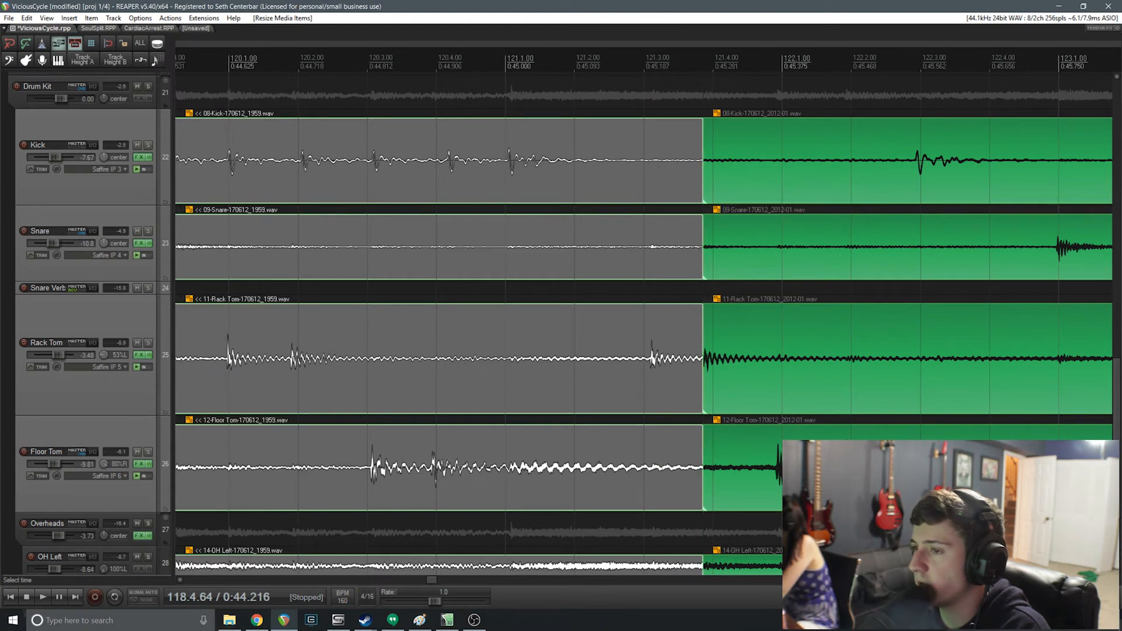
Play back the drum fill from 119.4.91 across the gray-to-green transition.
{"action": "key", "text": "space"}
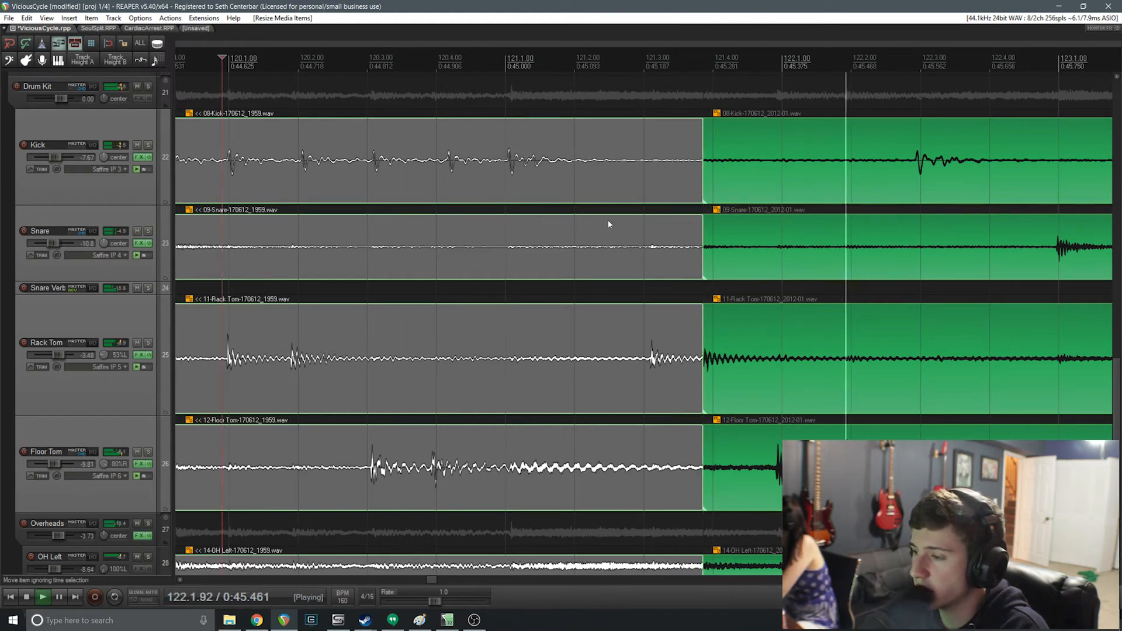
{"action": "key", "text": "space"}
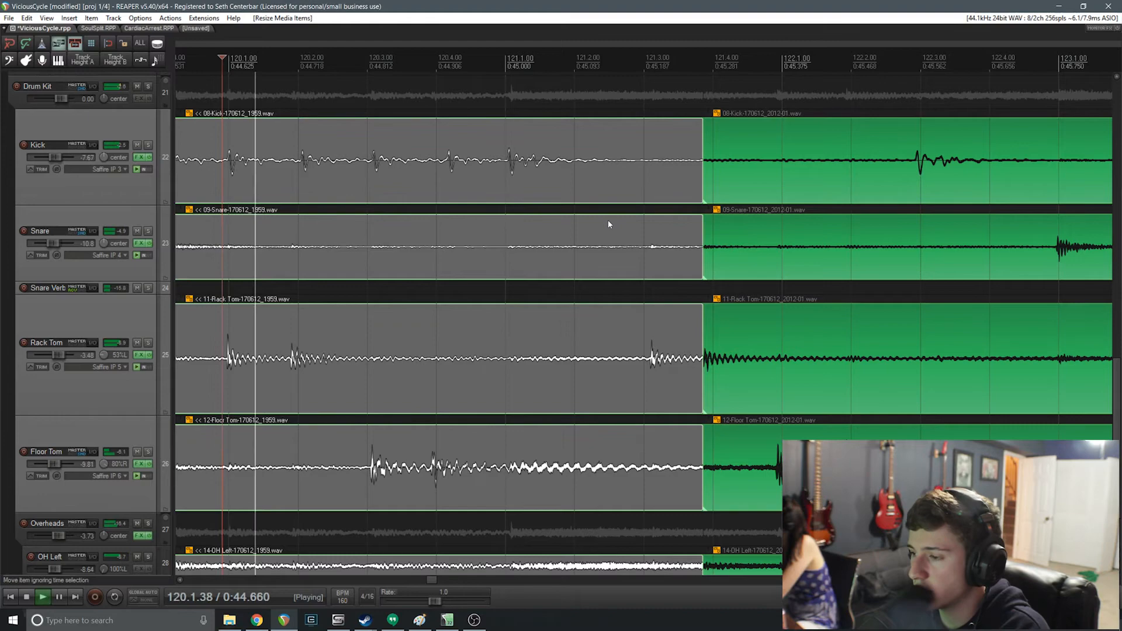
{"action": "key", "text": "space"}
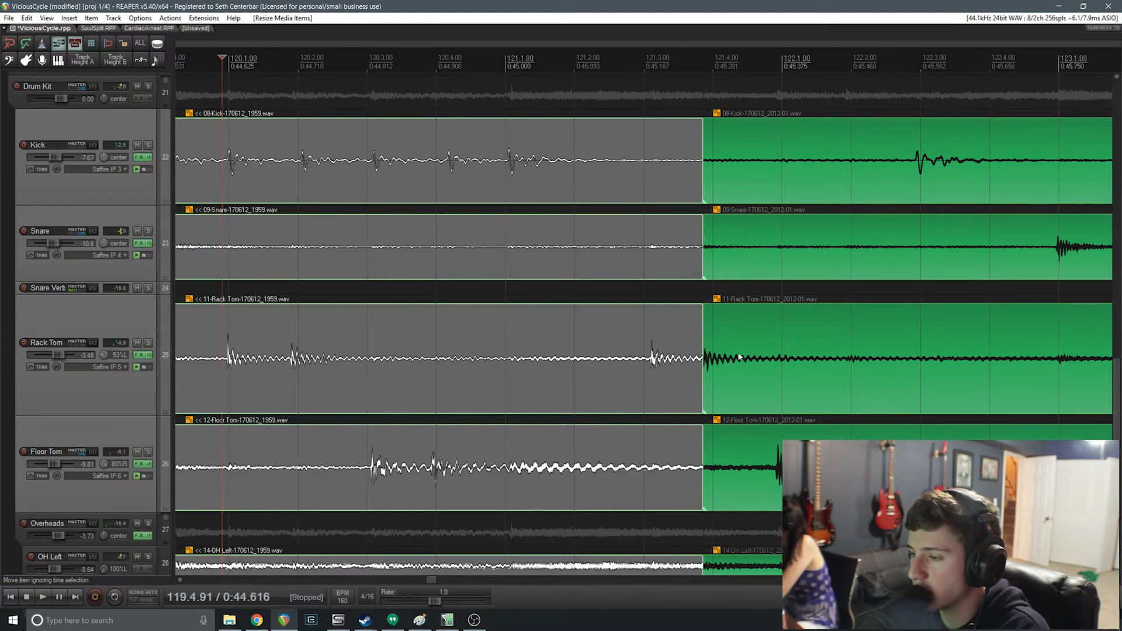
Try crossfading the gray and green drum items just before the second rack tom hit near 121.4.00.
{"action": "scroll", "coordinate": [666, 249], "scroll_direction": "down", "scroll_amount": 3}
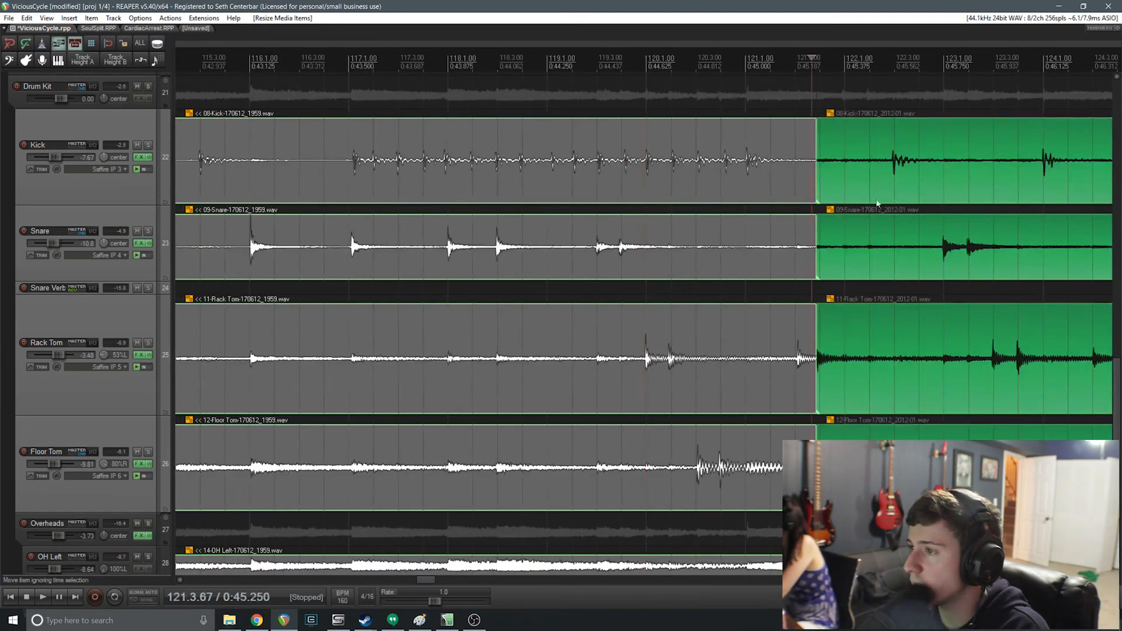
{"action": "scroll", "coordinate": [735, 380], "scroll_direction": "up", "scroll_amount": 5}
{"action": "mouse_move", "coordinate": [714, 378]}
{"action": "left_mouse_down"}
{"action": "mouse_move", "coordinate": [692, 378]}
{"action": "mouse_move", "coordinate": [714, 380]}
{"action": "left_mouse_up"}
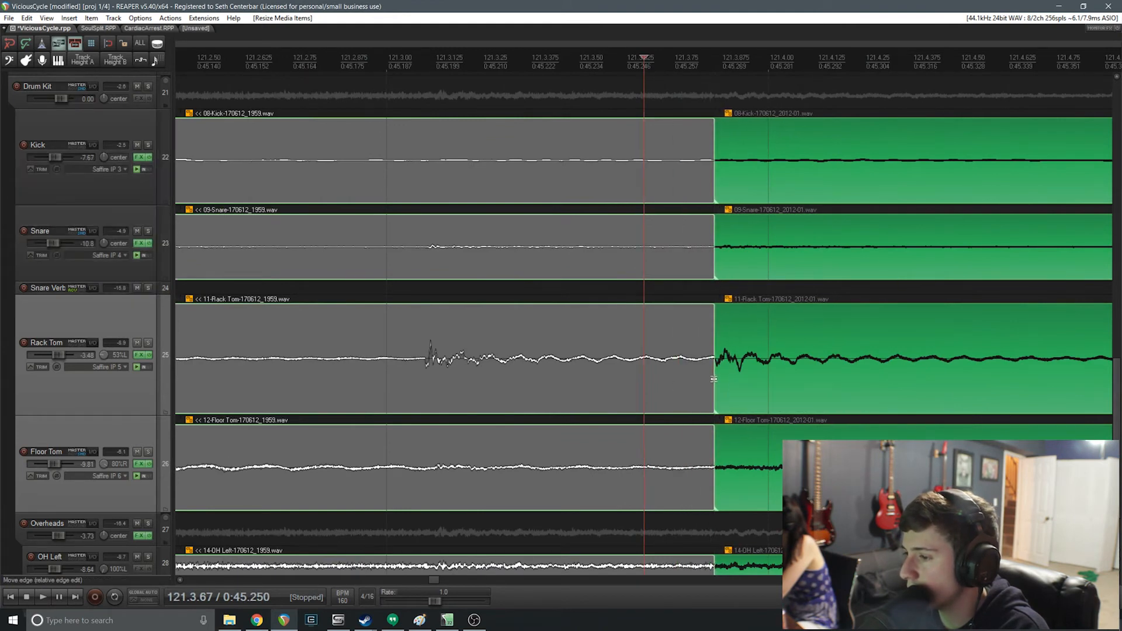
{"action": "scroll", "coordinate": [717, 379], "scroll_direction": "up", "scroll_amount": 2}
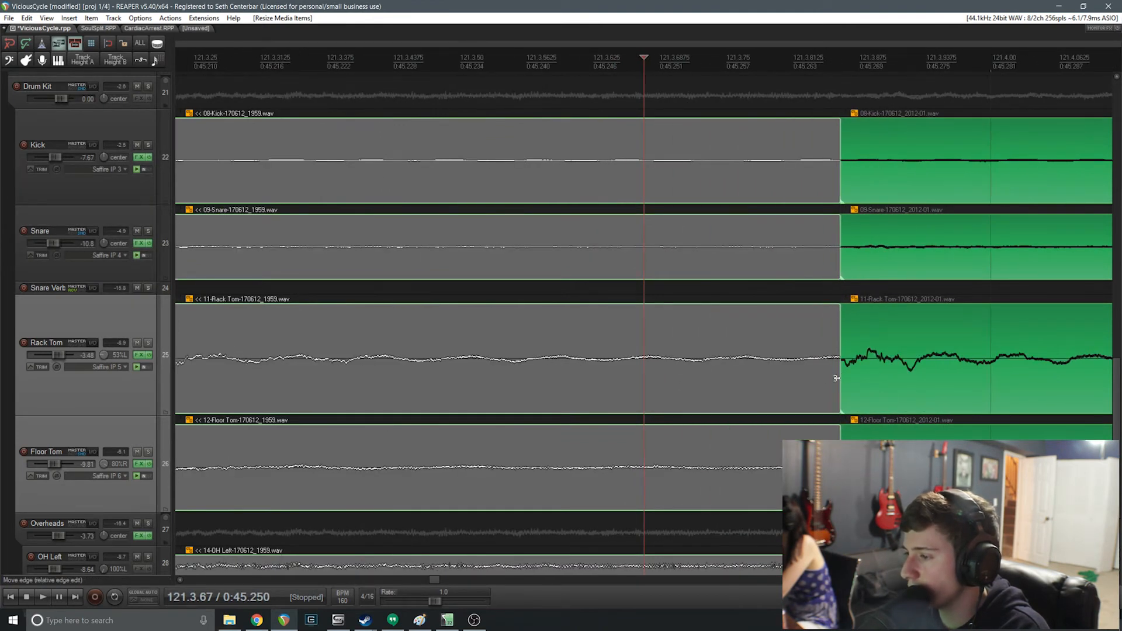
{"action": "left_click_drag", "start_coordinate": [837, 379], "coordinate": [834, 381]}
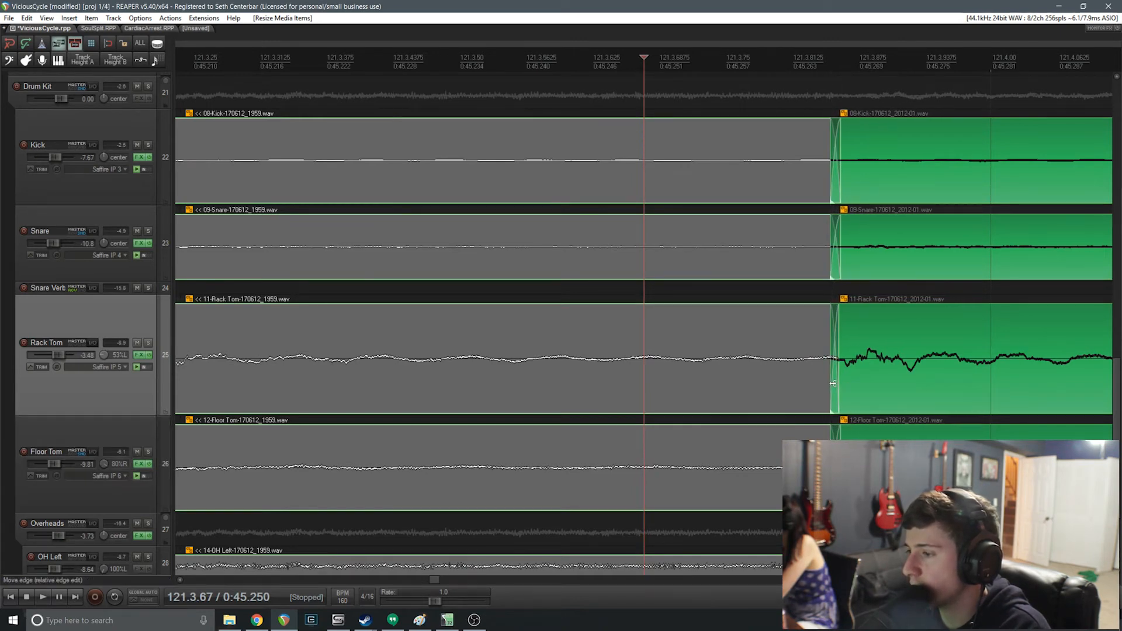
{"action": "scroll", "coordinate": [789, 376], "scroll_direction": "down", "scroll_amount": 3}
{"action": "scroll", "coordinate": [789, 376], "scroll_direction": "down", "scroll_amount": 4}
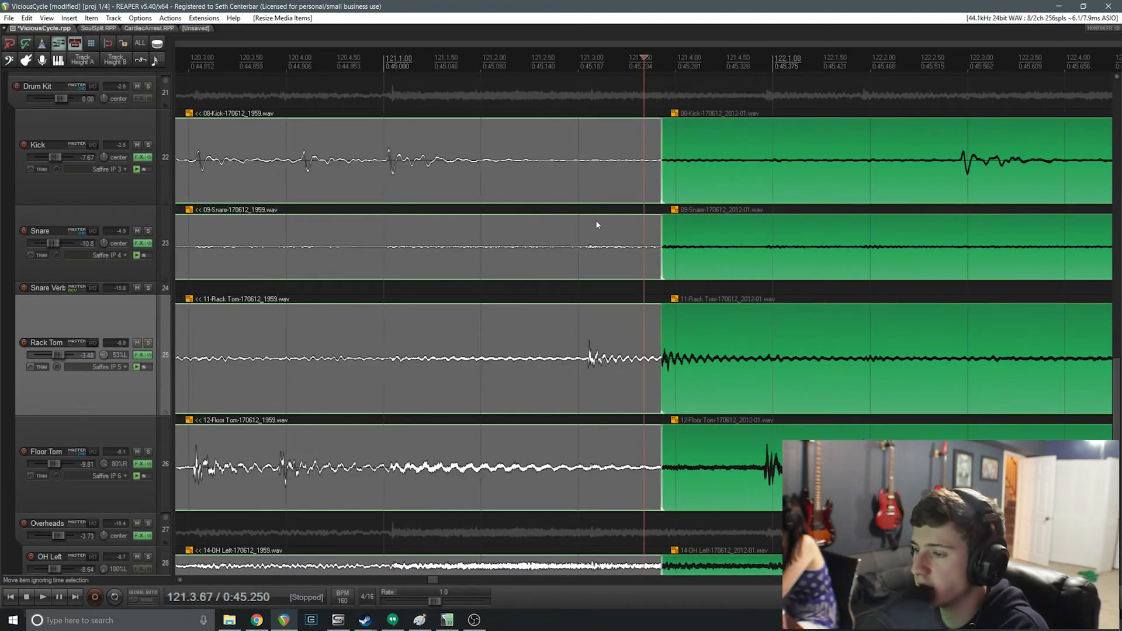
Try splitting the drum items at 121.2.97 and sliding the rack tom hit earlier, and undo back through the gray items' extension.
{"action": "scroll", "coordinate": [777, 351], "scroll_direction": "up", "scroll_amount": 5}
{"action": "scroll", "coordinate": [697, 330], "scroll_direction": "down", "scroll_amount": 4}
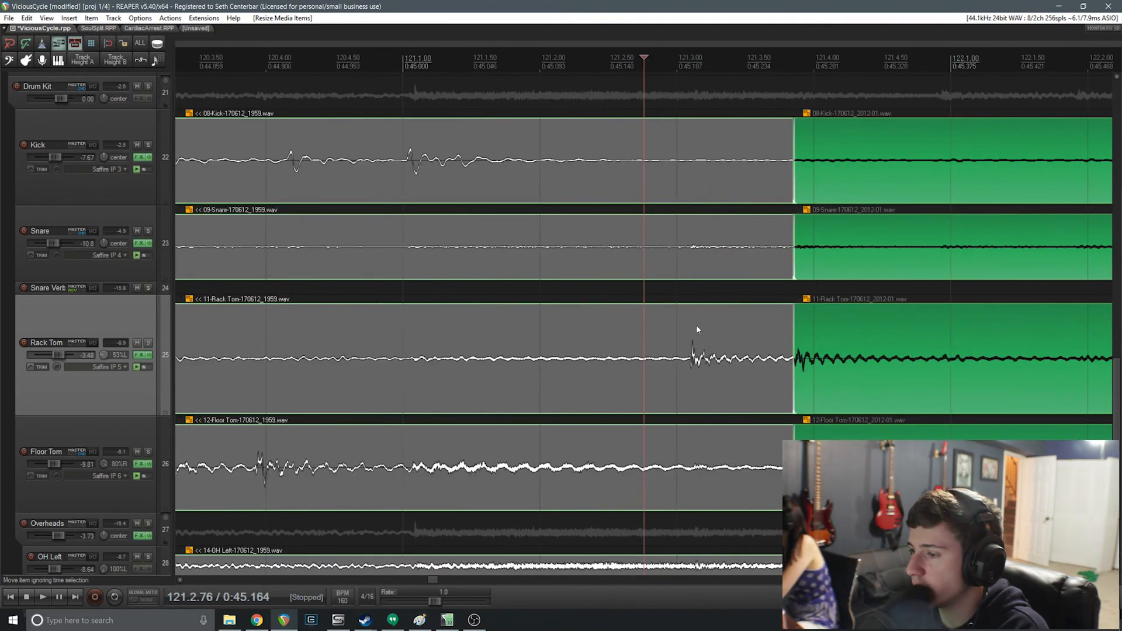
{"action": "left_click", "coordinate": [665, 349]}
{"action": "key", "text": "s"}
{"action": "left_click_drag", "start_coordinate": [719, 386], "coordinate": [710, 391]}
{"action": "key", "text": "ctrl+z"}
{"action": "key", "text": "ctrl+z"}
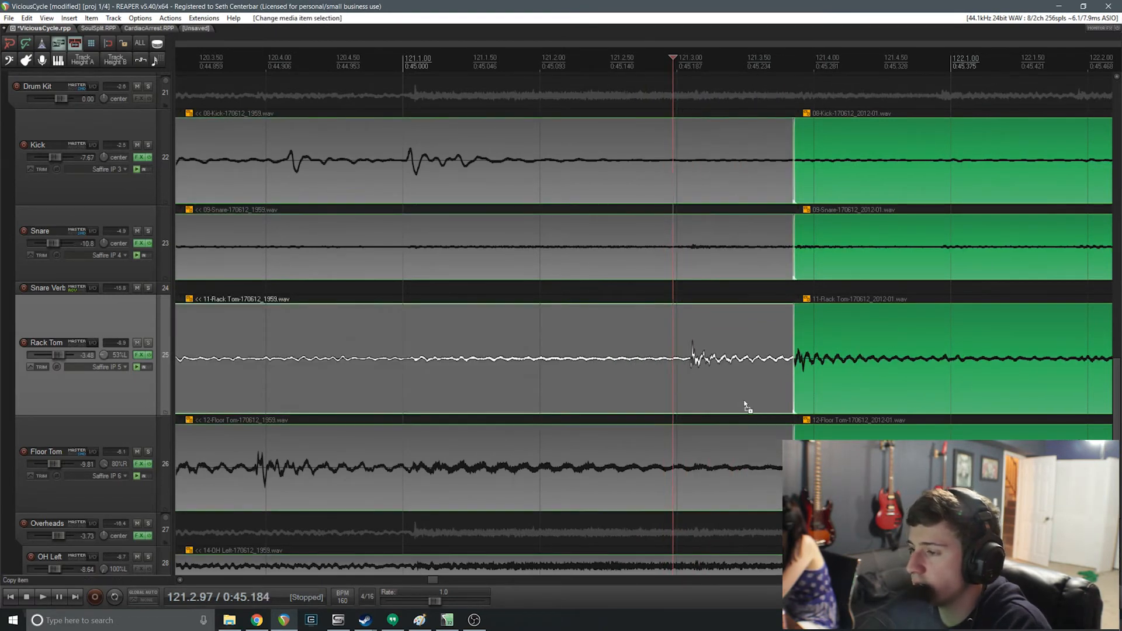
{"action": "key", "text": "ctrl+z"}
{"action": "key", "text": "ctrl+z"}
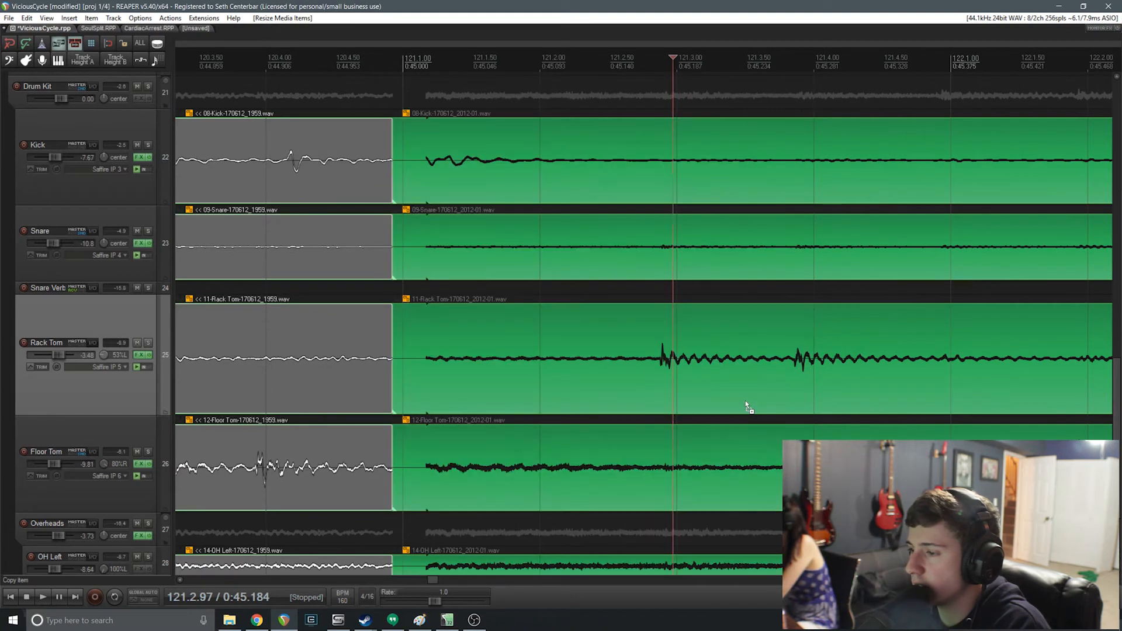
Extend the end of the gray drum items again to just before the second rack tom hit, at about 121.3.85.
{"action": "left_click_drag", "start_coordinate": [397, 386], "coordinate": [794, 397]}
{"action": "left_click", "coordinate": [661, 377]}
Split the drum items at 121.2.98, slide the rack tom hit earlier onto 121.3.00, and crossfade into the green items.
{"action": "left_click", "coordinate": [674, 349]}
{"action": "key", "text": "s"}
{"action": "left_click_drag", "start_coordinate": [712, 393], "coordinate": [697, 393]}
{"action": "mouse_move", "coordinate": [791, 384]}
{"action": "left_mouse_down"}
{"action": "mouse_move", "coordinate": [696, 388]}
{"action": "mouse_move", "coordinate": [775, 384]}
{"action": "left_mouse_up"}
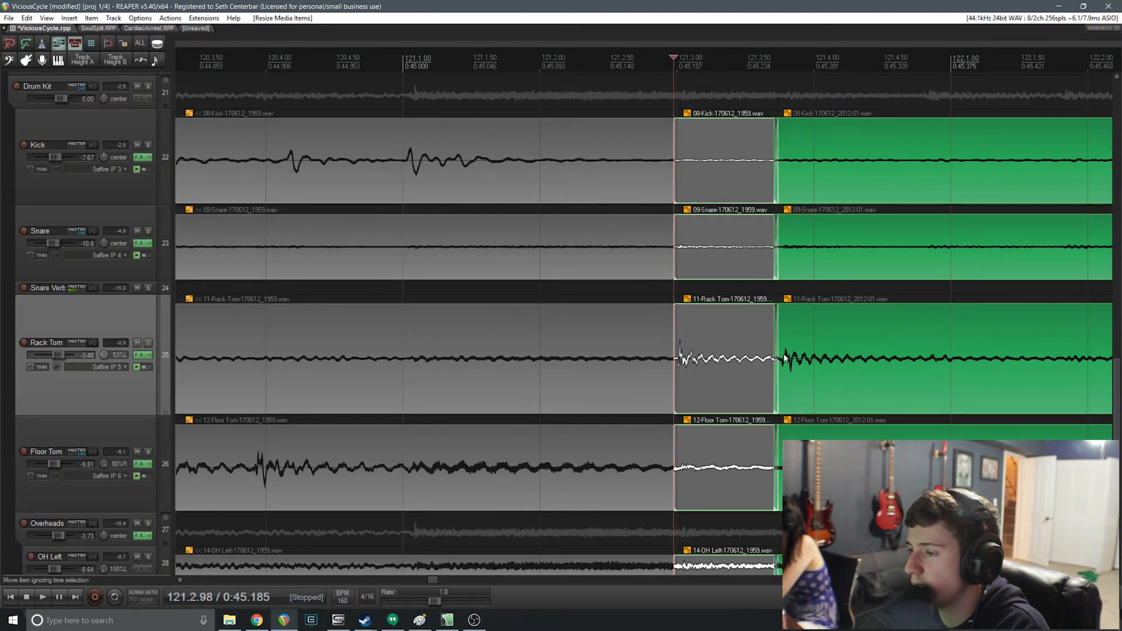
Split the green drum items at 121.3.77, slide the rack tom hit later onto 121.4.00, and extend the start edge slightly.
{"action": "left_click", "coordinate": [781, 353]}
{"action": "scroll", "coordinate": [711, 360], "scroll_direction": "up", "scroll_amount": 6}
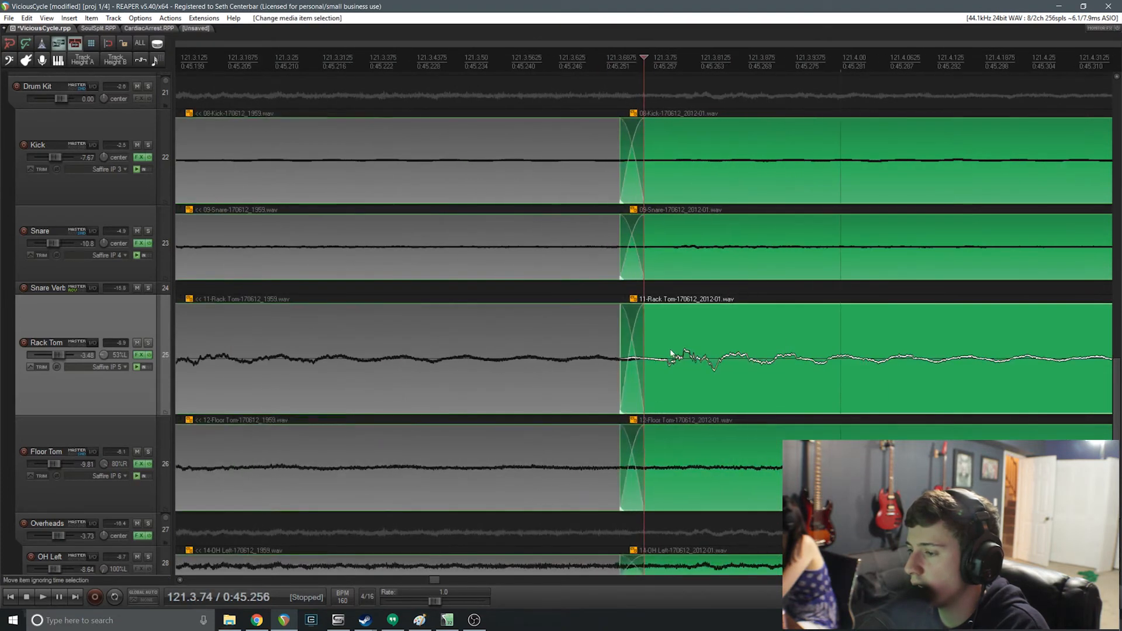
{"action": "scroll", "coordinate": [727, 358], "scroll_direction": "down", "scroll_amount": 4}
{"action": "key", "text": "s"}
{"action": "left_click_drag", "start_coordinate": [676, 385], "coordinate": [739, 381]}
{"action": "left_click_drag", "start_coordinate": [648, 364], "coordinate": [640, 364]}
{"action": "scroll", "coordinate": [585, 354], "scroll_direction": "up", "scroll_amount": 6}
{"action": "scroll", "coordinate": [637, 346], "scroll_direction": "down", "scroll_amount": 8}
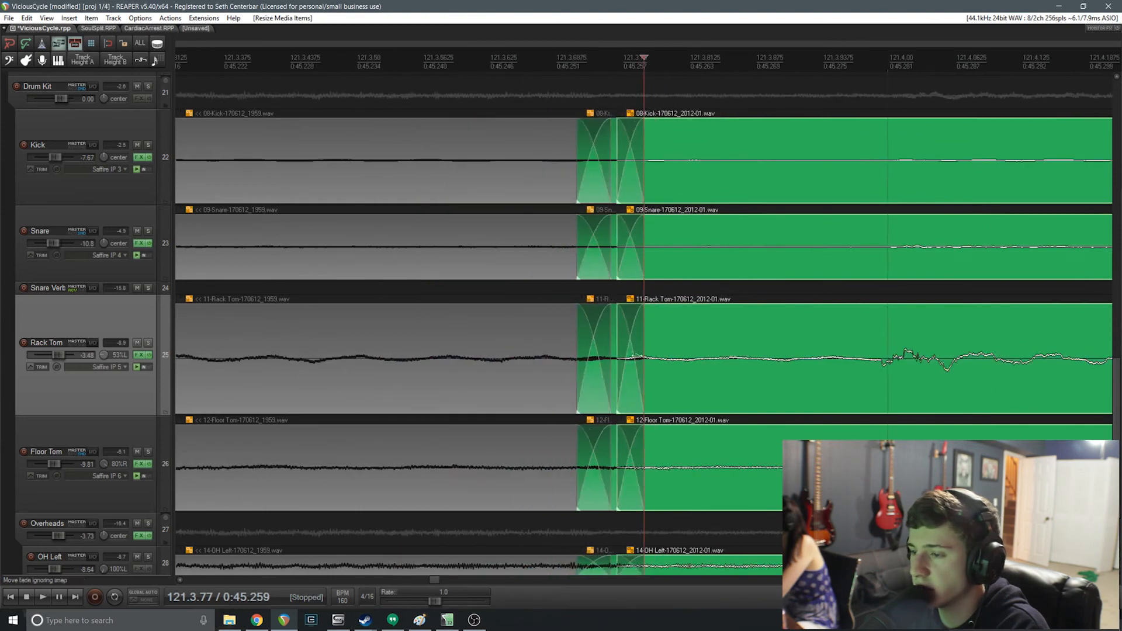
Split the drum items at 121.4.99, slide the floor tom hit earlier onto 122.1.00, and extend the start edge slightly.
{"action": "scroll", "coordinate": [754, 373], "scroll_direction": "up", "scroll_amount": 8}
{"action": "scroll", "coordinate": [730, 373], "scroll_direction": "down", "scroll_amount": 5}
{"action": "scroll", "coordinate": [754, 351], "scroll_direction": "up", "scroll_amount": 5}
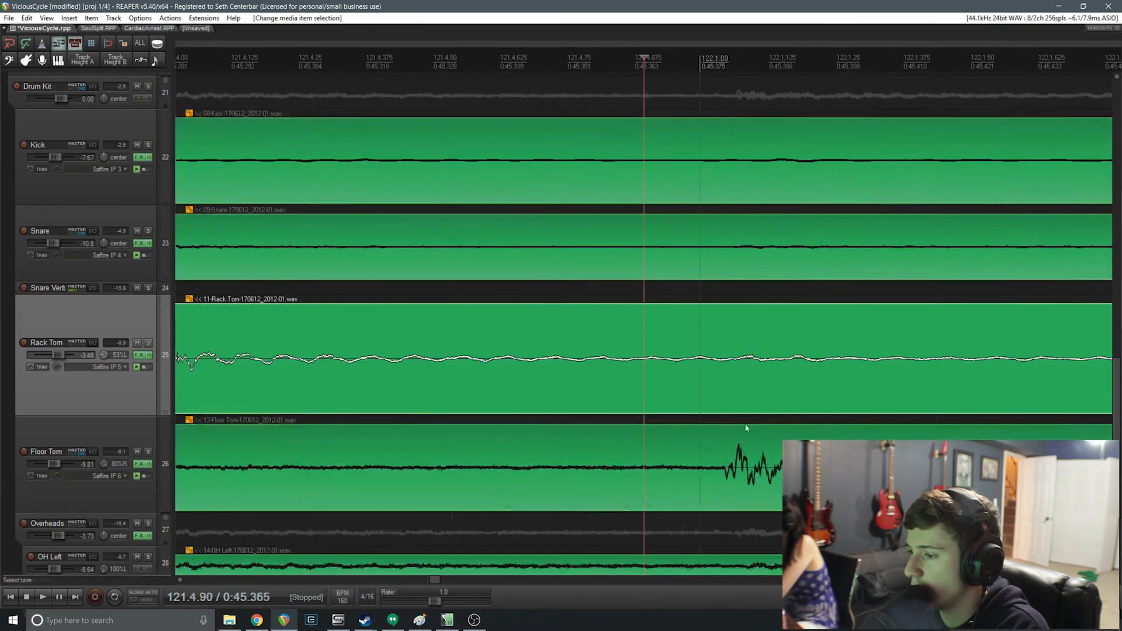
{"action": "left_click", "coordinate": [699, 448]}
{"action": "key", "text": "s"}
{"action": "left_click_drag", "start_coordinate": [743, 482], "coordinate": [687, 462]}
{"action": "scroll", "coordinate": [702, 459], "scroll_direction": "down", "scroll_amount": 4}
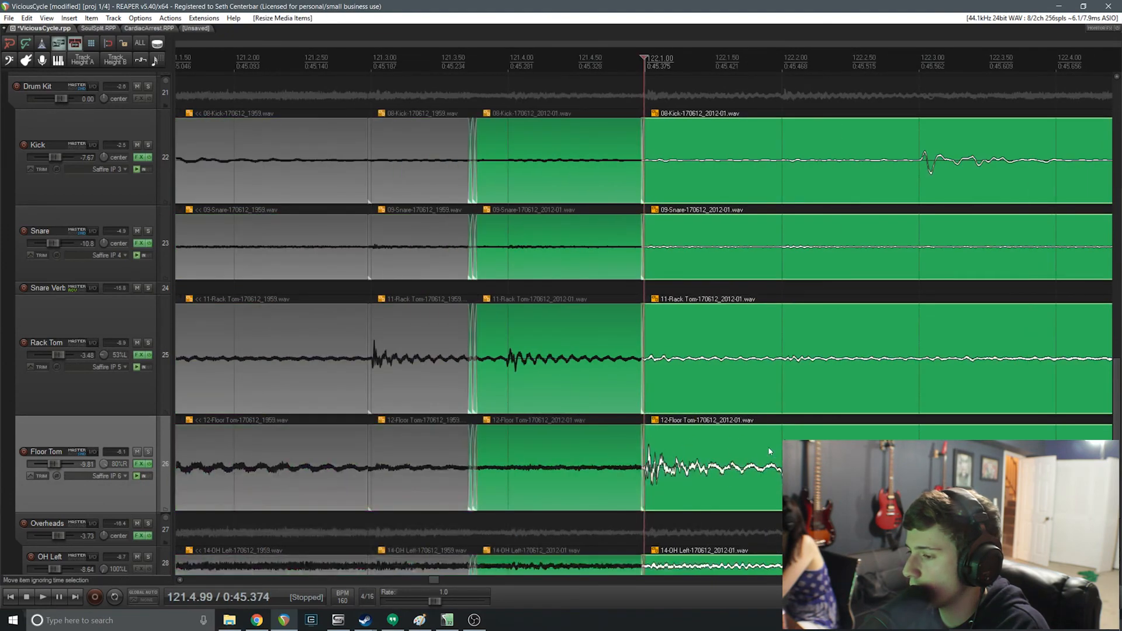
Split the drum items at 122.2.00, slide the second floor tom hit earlier onto the grid line, and extend the start edge slightly.
{"action": "left_click", "coordinate": [767, 452]}
{"action": "scroll", "coordinate": [702, 459], "scroll_direction": "up", "scroll_amount": 5}
{"action": "scroll", "coordinate": [643, 453], "scroll_direction": "up", "scroll_amount": 4}
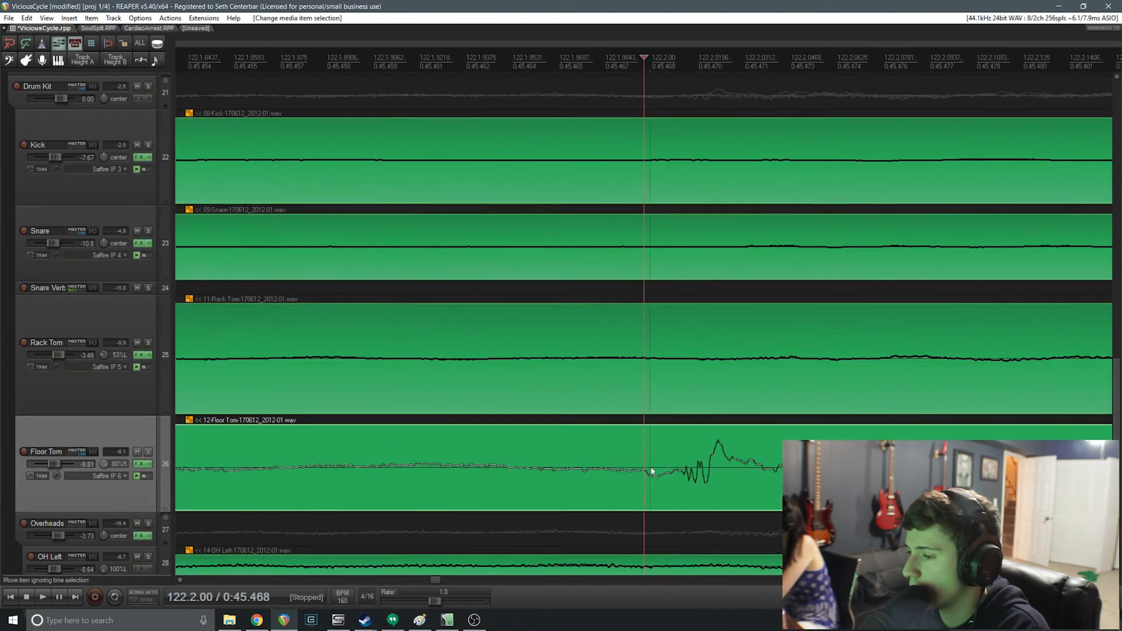
{"action": "scroll", "coordinate": [631, 453], "scroll_direction": "up", "scroll_amount": 2}
{"action": "key", "text": "s"}
{"action": "left_click_drag", "start_coordinate": [715, 479], "coordinate": [663, 483]}
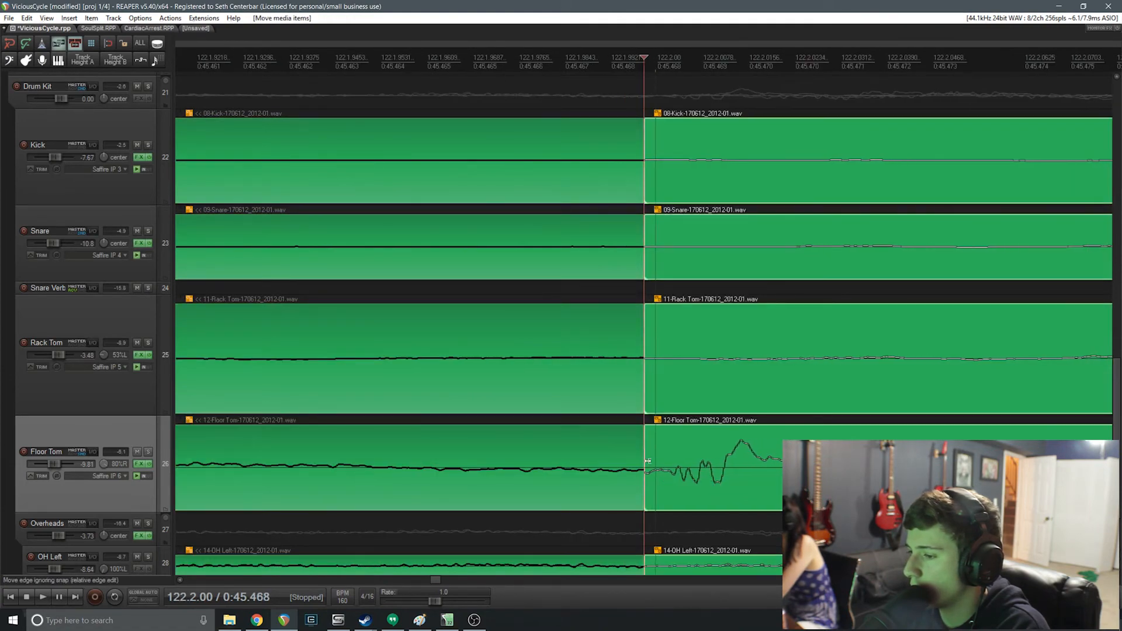
{"action": "scroll", "coordinate": [609, 457], "scroll_direction": "down", "scroll_amount": 6}
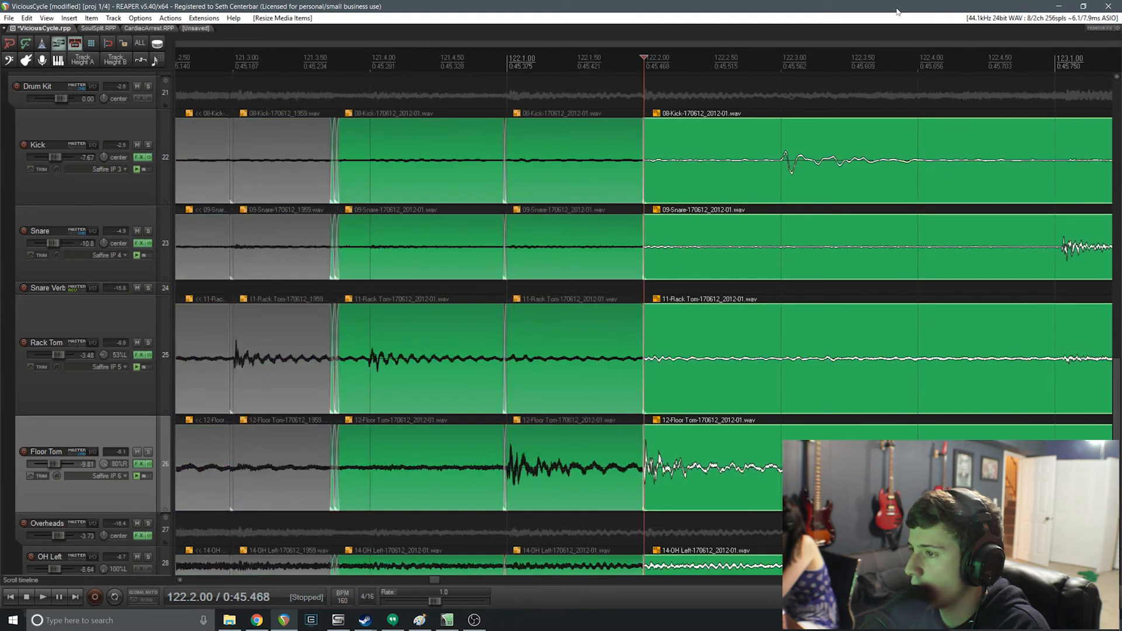
Split the drum items at 122.2.97, just before the kick hit at 122.3.00.
{"action": "left_click", "coordinate": [785, 146]}
{"action": "key", "text": "s"}
{"action": "scroll", "coordinate": [754, 169], "scroll_direction": "up", "scroll_amount": 4}
{"action": "left_click_drag", "start_coordinate": [736, 184], "coordinate": [736, 182]}
{"action": "scroll", "coordinate": [745, 177], "scroll_direction": "down", "scroll_amount": 6}
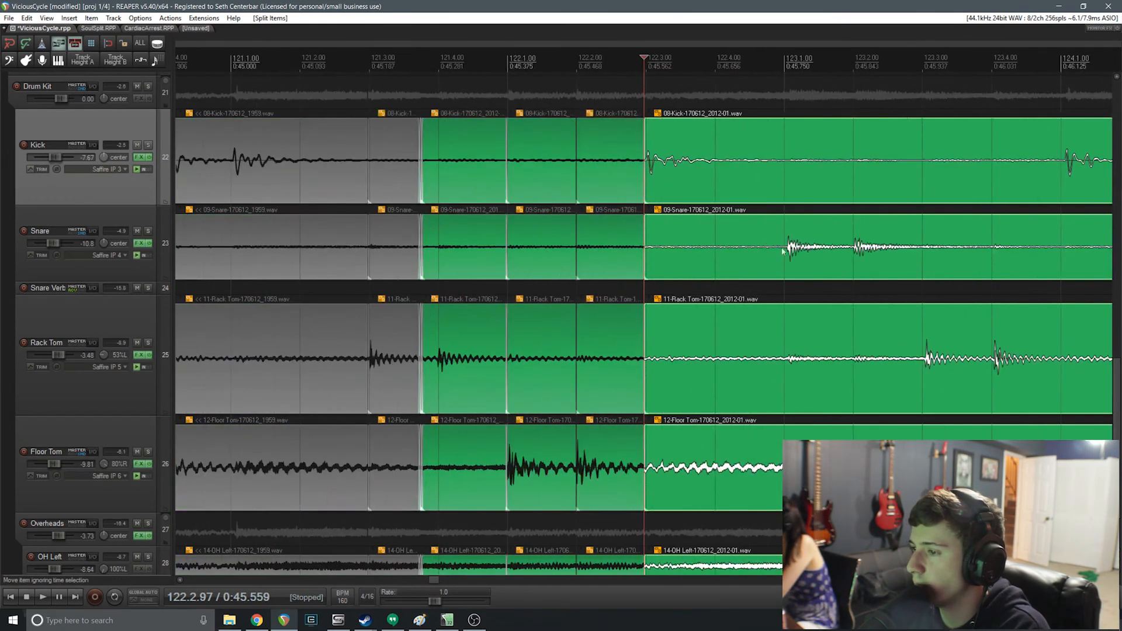
Split the drum items at 122.4.99, align the snare hit to 123.1.00, and extend the start edge to 122.4.95.
{"action": "left_click", "coordinate": [783, 251]}
{"action": "scroll", "coordinate": [771, 249], "scroll_direction": "up", "scroll_amount": 5}
{"action": "left_click", "coordinate": [673, 234]}
{"action": "key", "text": "s"}
{"action": "left_click_drag", "start_coordinate": [712, 258], "coordinate": [665, 257]}
{"action": "key", "text": "ctrl+z"}
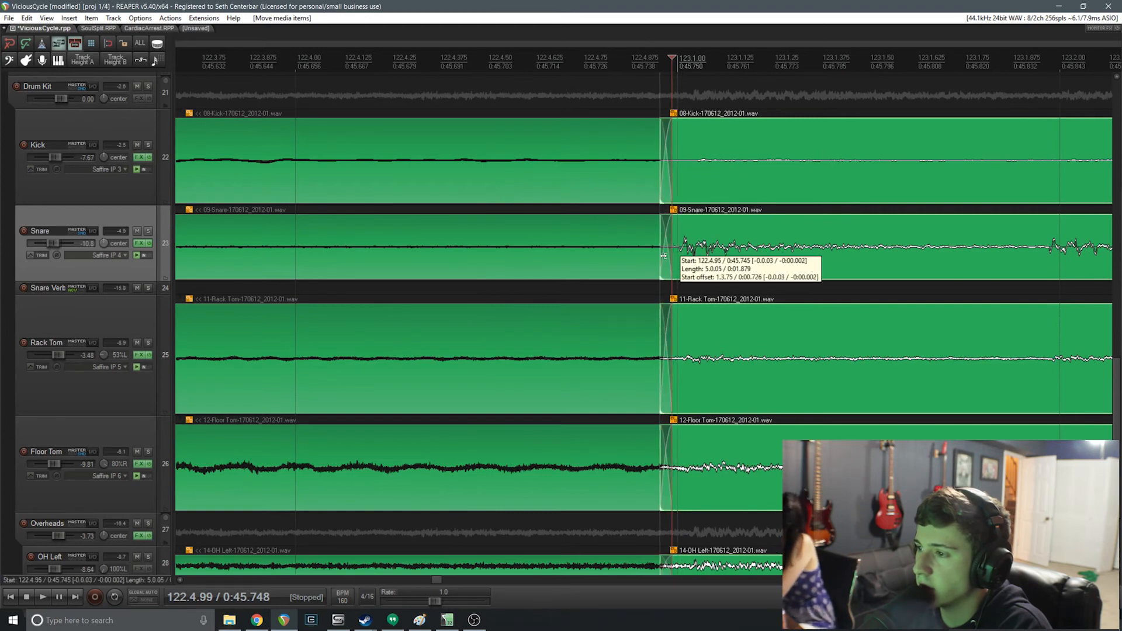
{"action": "scroll", "coordinate": [853, 246], "scroll_direction": "down", "scroll_amount": 3}
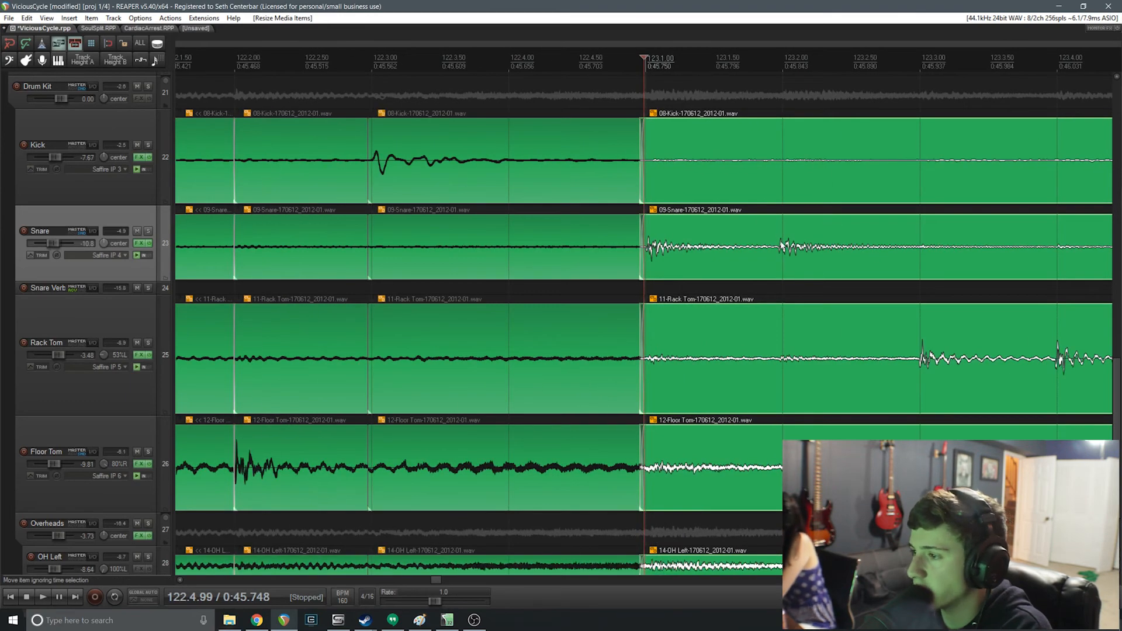
Split the drum items at 123.1.97, slide the second snare hit later onto 123.2.00, and extend the start edge slightly.
{"action": "left_click", "coordinate": [780, 247]}
{"action": "scroll", "coordinate": [699, 243], "scroll_direction": "up", "scroll_amount": 4}
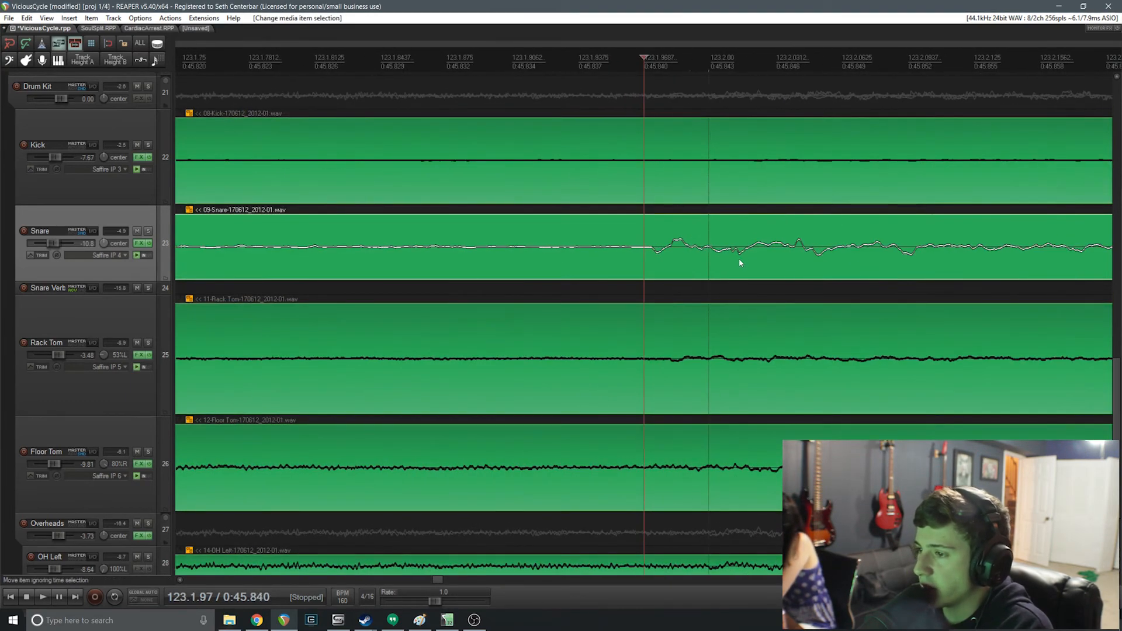
{"action": "scroll", "coordinate": [739, 258], "scroll_direction": "up", "scroll_amount": 1}
{"action": "left_click", "coordinate": [643, 233]}
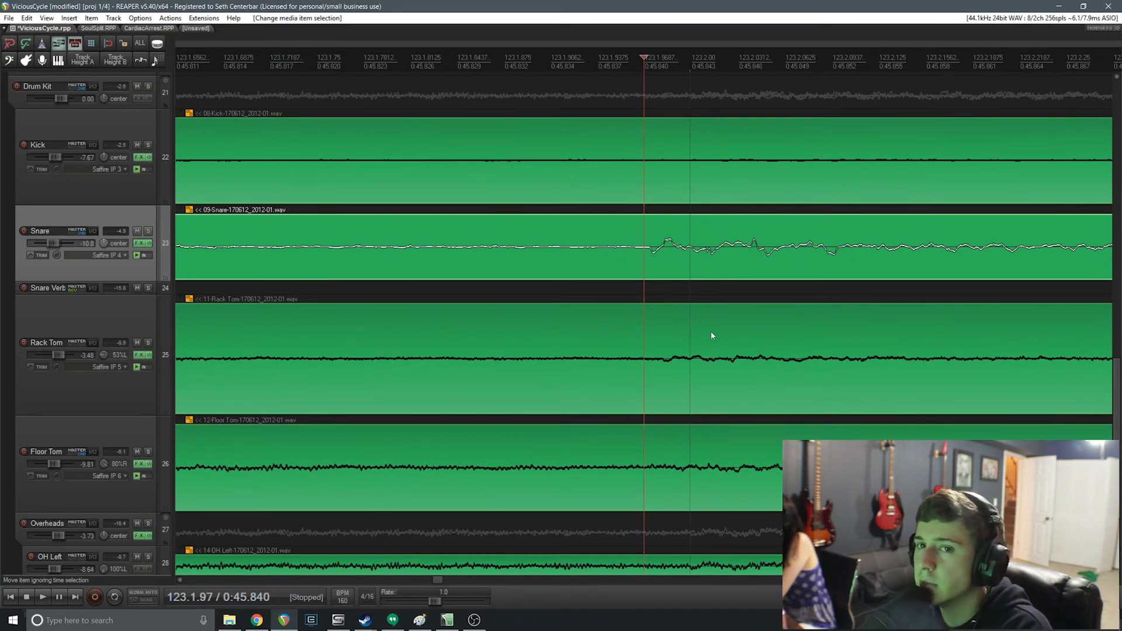
{"action": "left_click", "coordinate": [649, 236]}
{"action": "key", "text": "s"}
{"action": "left_click_drag", "start_coordinate": [682, 267], "coordinate": [720, 265]}
{"action": "left_click_drag", "start_coordinate": [650, 257], "coordinate": [649, 257]}
{"action": "scroll", "coordinate": [725, 263], "scroll_direction": "down", "scroll_amount": 5}
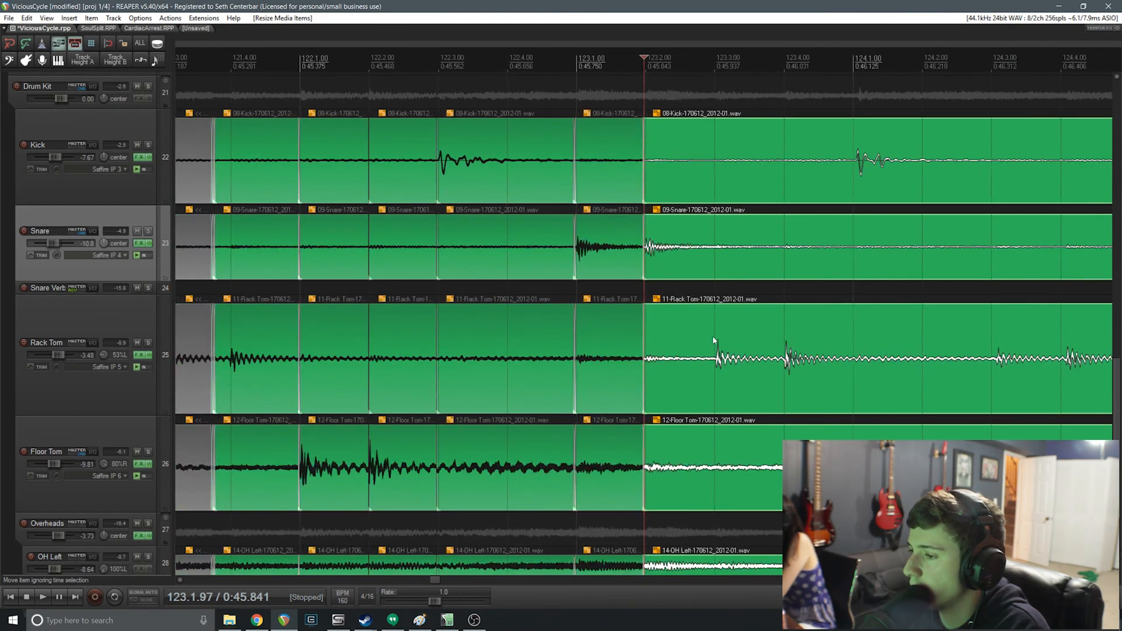
Split the drum items at 123.3.00 and slide the first rack tom hit earlier onto the grid line.
{"action": "left_click", "coordinate": [715, 345]}
{"action": "scroll", "coordinate": [715, 346], "scroll_direction": "up", "scroll_amount": 8}
{"action": "left_click", "coordinate": [608, 345]}
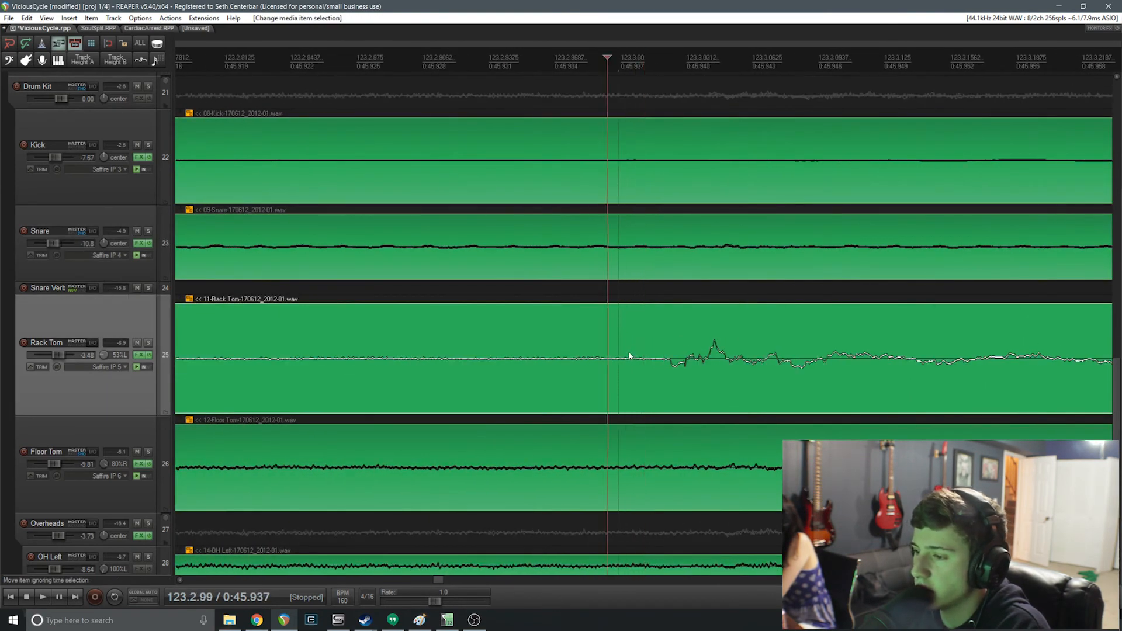
{"action": "scroll", "coordinate": [631, 356], "scroll_direction": "up", "scroll_amount": 2}
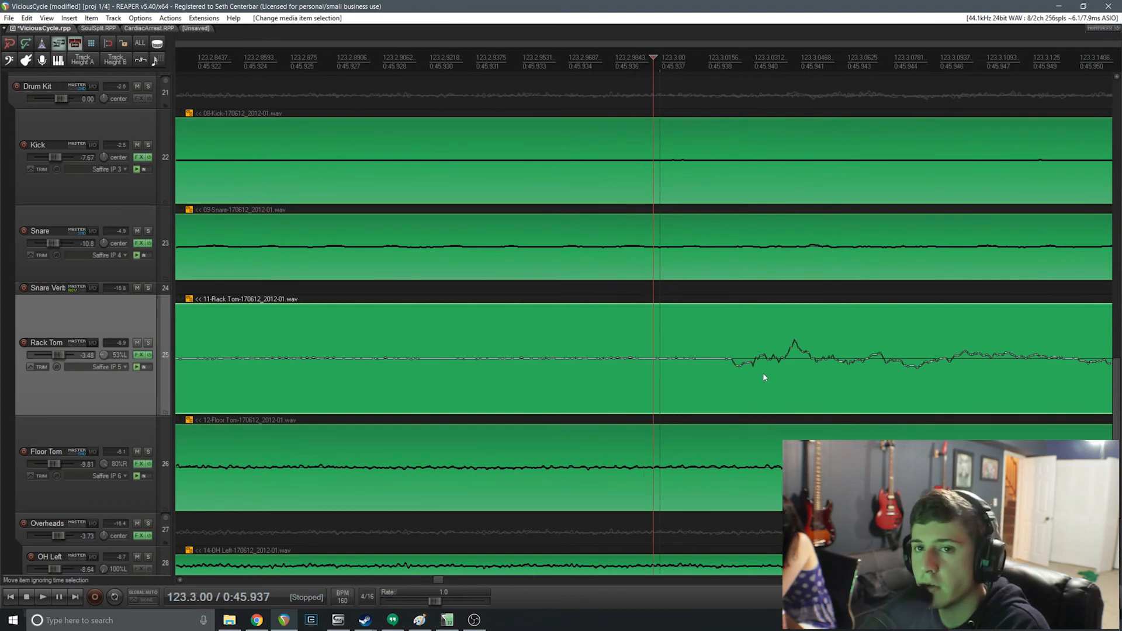
{"action": "key", "text": "s"}
{"action": "left_click_drag", "start_coordinate": [760, 380], "coordinate": [648, 366]}
{"action": "scroll", "coordinate": [754, 369], "scroll_direction": "down", "scroll_amount": 4}
{"action": "scroll", "coordinate": [778, 362], "scroll_direction": "up", "scroll_amount": 4}
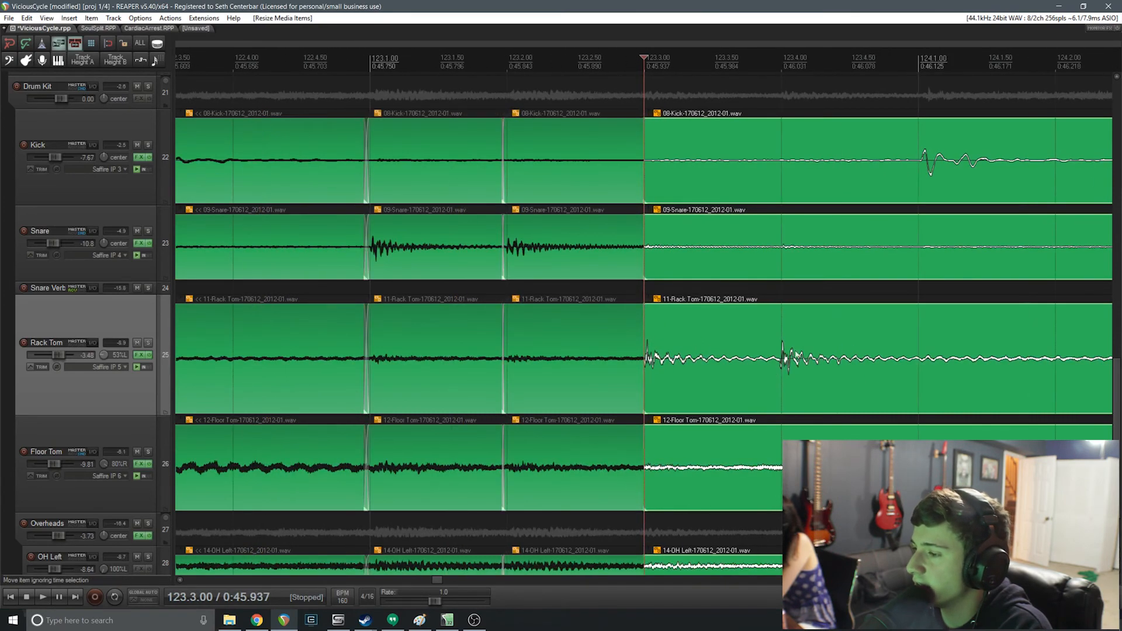
Split the drum items at 123.3.99, slide the second rack tom hit later onto 123.4.00, and extend the start edge slightly.
{"action": "left_click", "coordinate": [740, 367]}
{"action": "left_click", "coordinate": [691, 350]}
{"action": "scroll", "coordinate": [728, 374], "scroll_direction": "up", "scroll_amount": 4}
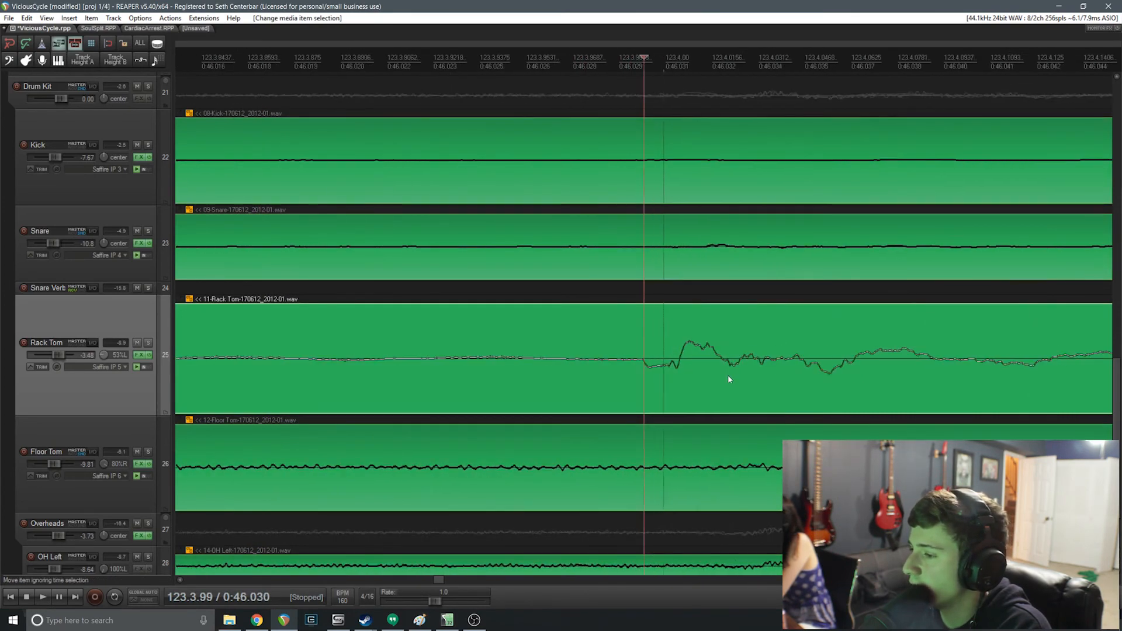
{"action": "key", "text": "s"}
{"action": "left_click_drag", "start_coordinate": [677, 378], "coordinate": [710, 375]}
{"action": "left_click_drag", "start_coordinate": [648, 355], "coordinate": [636, 355]}
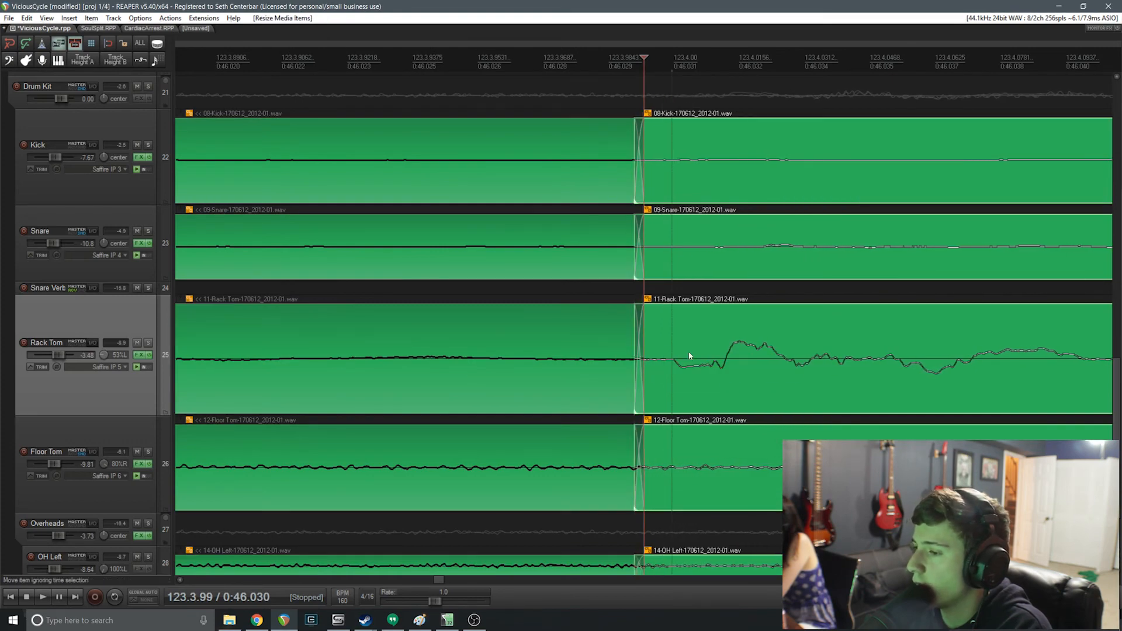
{"action": "scroll", "coordinate": [705, 365], "scroll_direction": "down", "scroll_amount": 7}
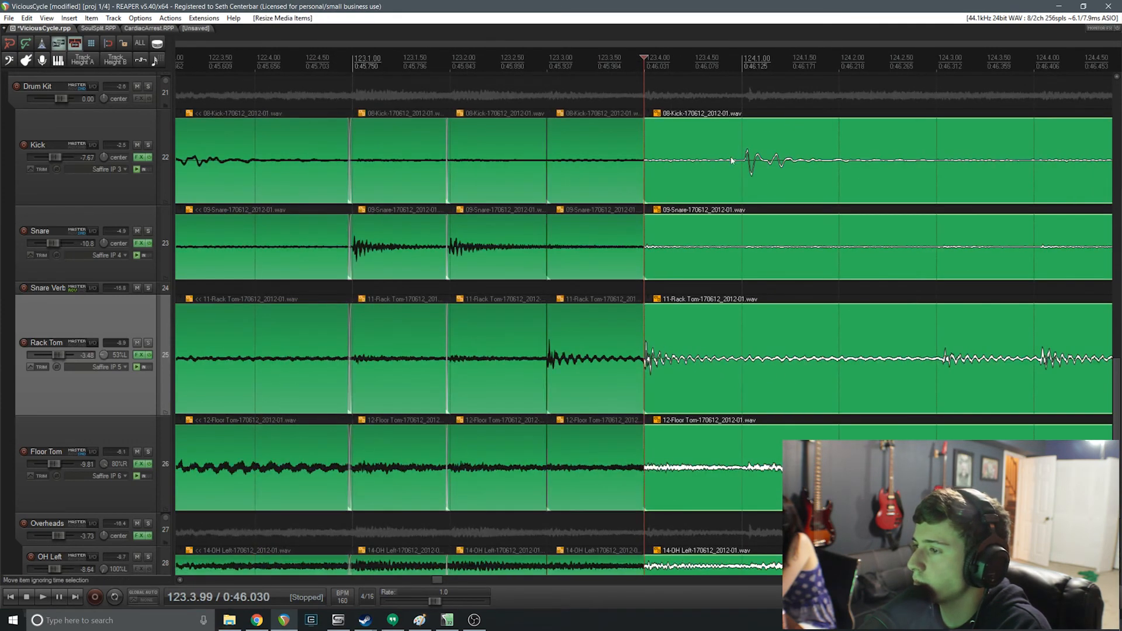
Split the drum items at 123.4.98, slide the kick hit earlier onto 124.1.00, and extend the start edge slightly.
{"action": "left_click", "coordinate": [742, 155]}
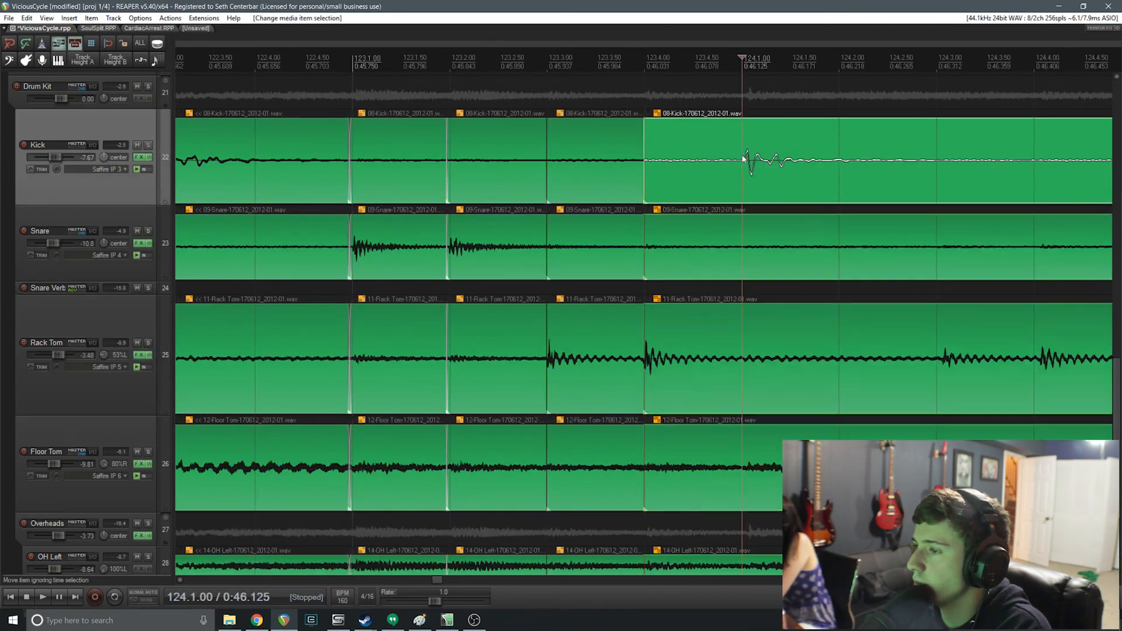
{"action": "scroll", "coordinate": [737, 161], "scroll_direction": "up", "scroll_amount": 5}
{"action": "key", "text": "s"}
{"action": "left_click_drag", "start_coordinate": [718, 190], "coordinate": [709, 191]}
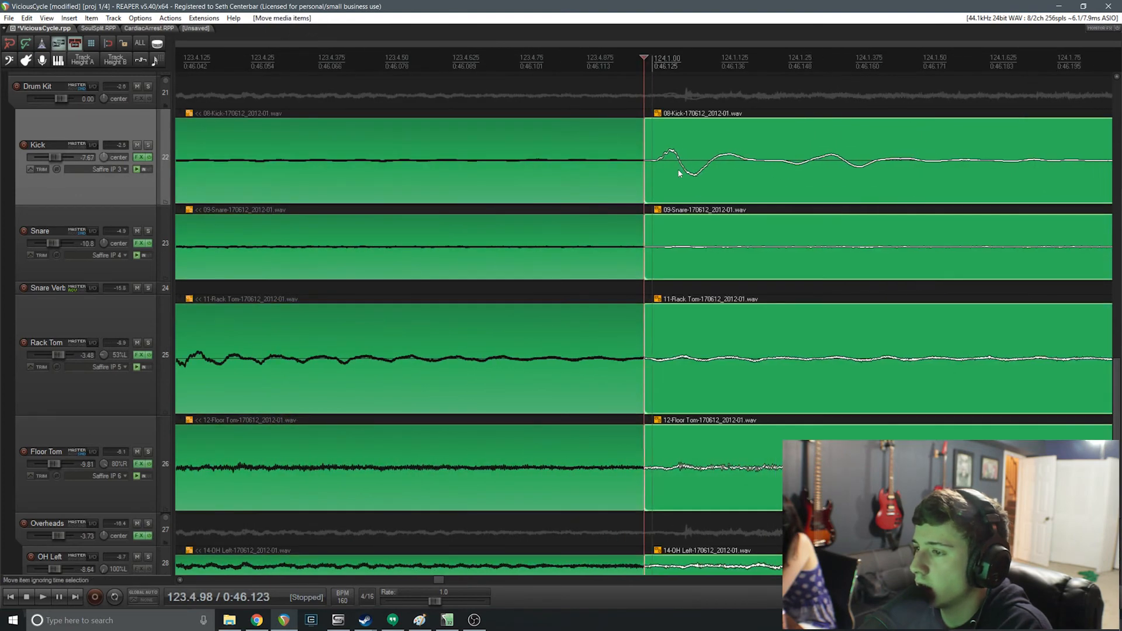
{"action": "left_click", "coordinate": [653, 190], "text": "shift"}
{"action": "left_click", "coordinate": [654, 191]}
{"action": "left_click_drag", "start_coordinate": [648, 189], "coordinate": [620, 191]}
{"action": "scroll", "coordinate": [671, 202], "scroll_direction": "down", "scroll_amount": 4}
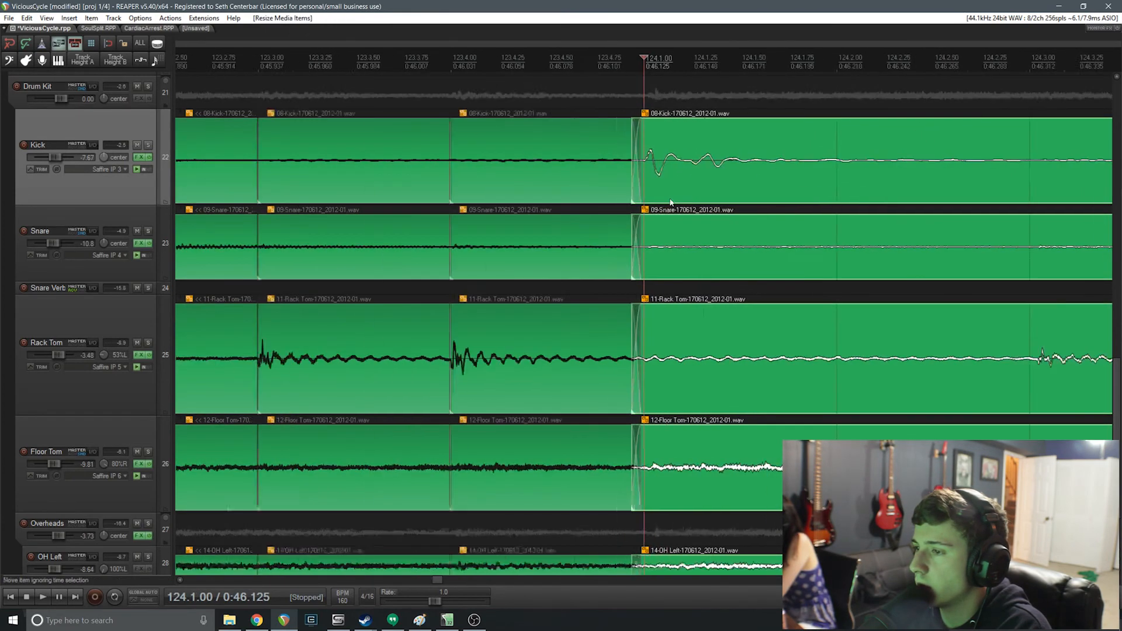
Play the session from 119.3.45 through the edited drum fill to check its timing.
{"action": "scroll", "coordinate": [671, 201], "scroll_direction": "down", "scroll_amount": 8}
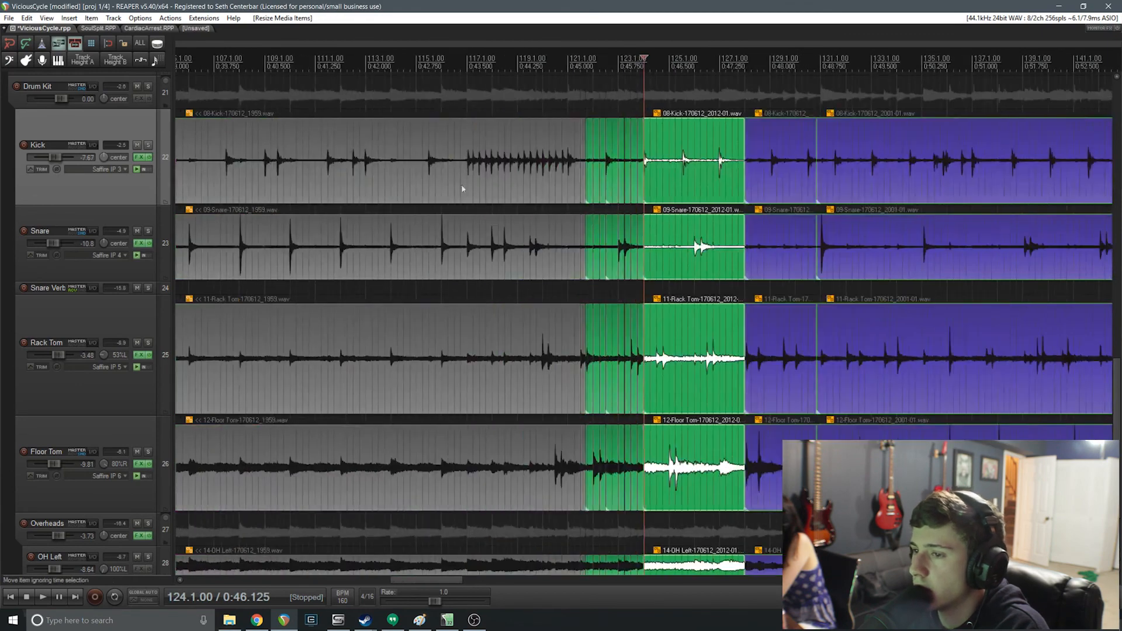
{"action": "left_click", "coordinate": [424, 287]}
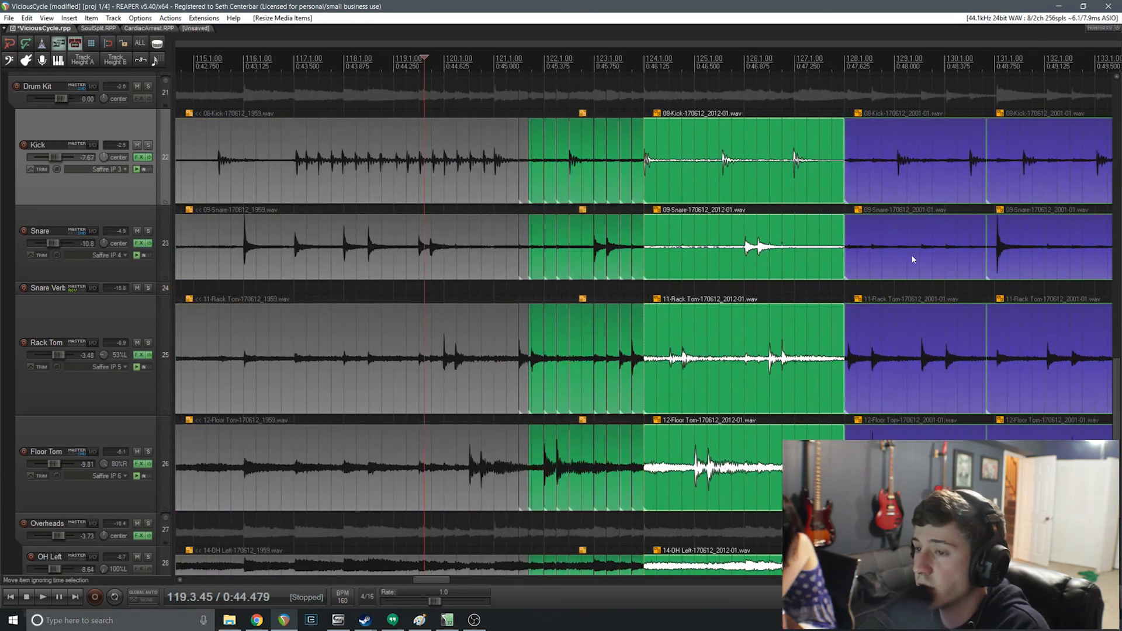
{"action": "mouse_move", "coordinate": [1117, 386]}
{"action": "left_mouse_down"}
{"action": "mouse_move", "coordinate": [1118, 335]}
{"action": "mouse_move", "coordinate": [1117, 395]}
{"action": "left_mouse_up"}
{"action": "key", "text": "space"}
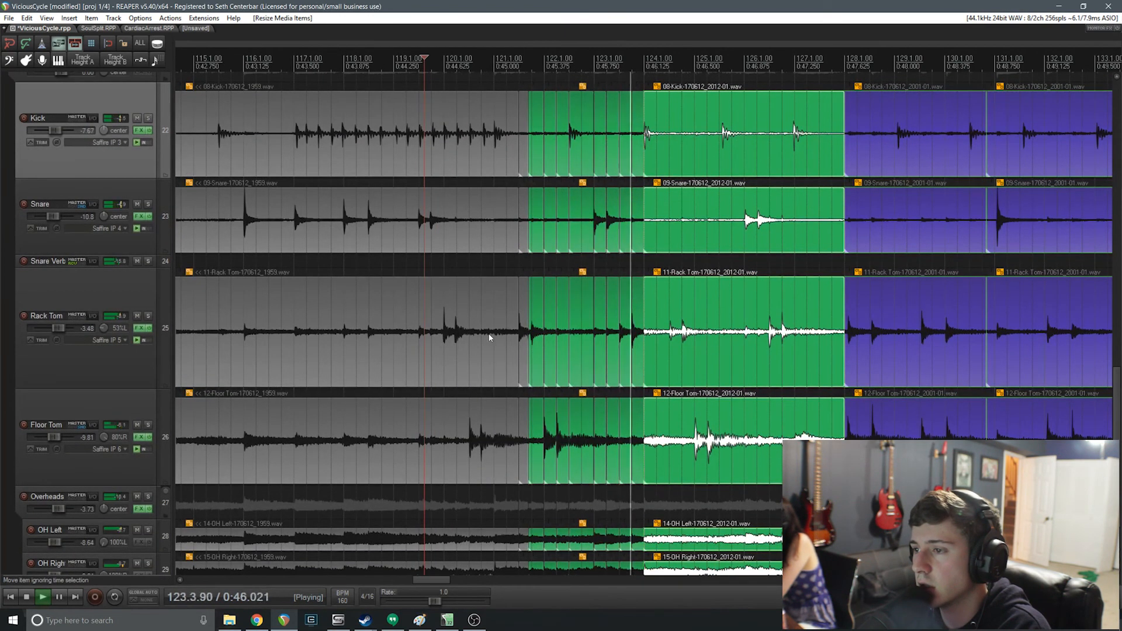
{"action": "key", "text": "space"}
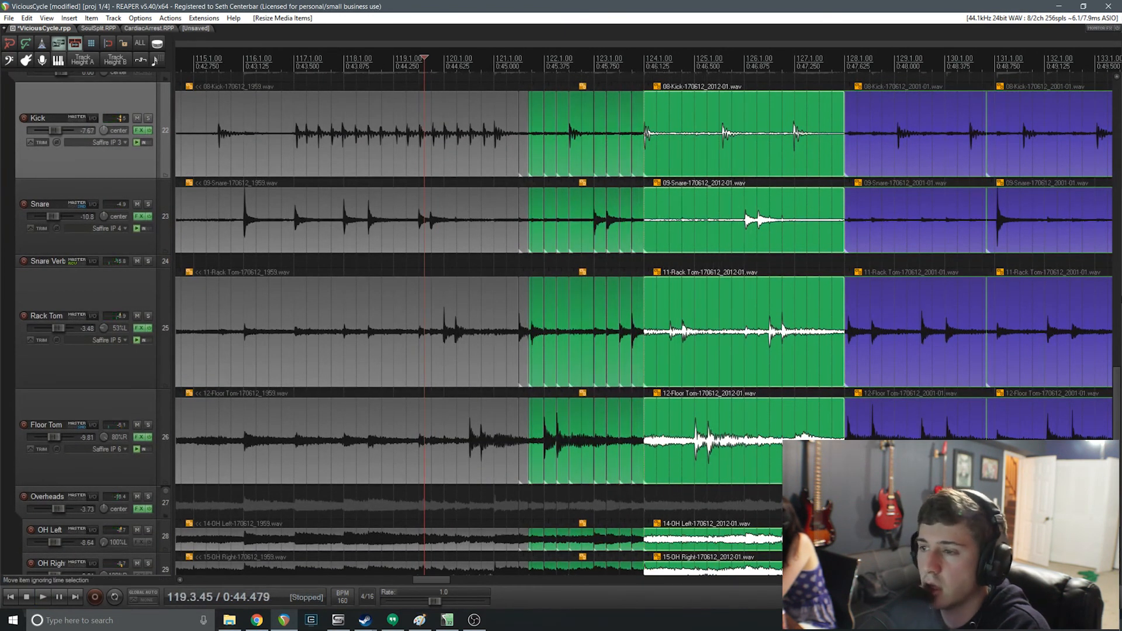
Solo the Drum Bus track.
{"action": "left_click_drag", "start_coordinate": [1117, 390], "coordinate": [1121, 329]}
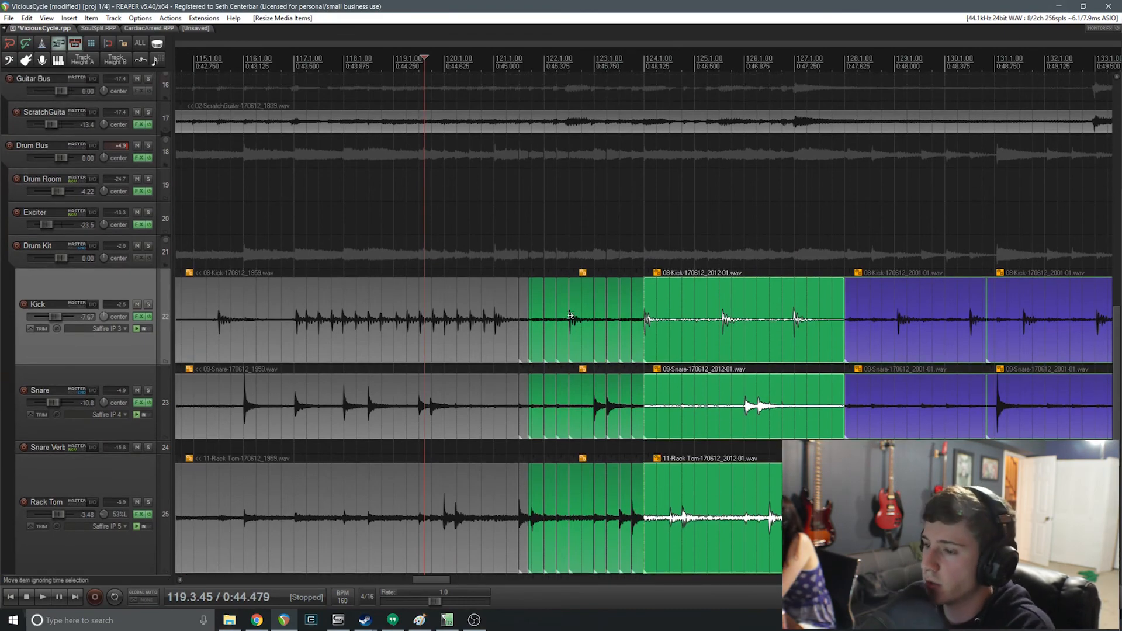
{"action": "scroll", "coordinate": [314, 354], "scroll_direction": "down", "scroll_amount": 2}
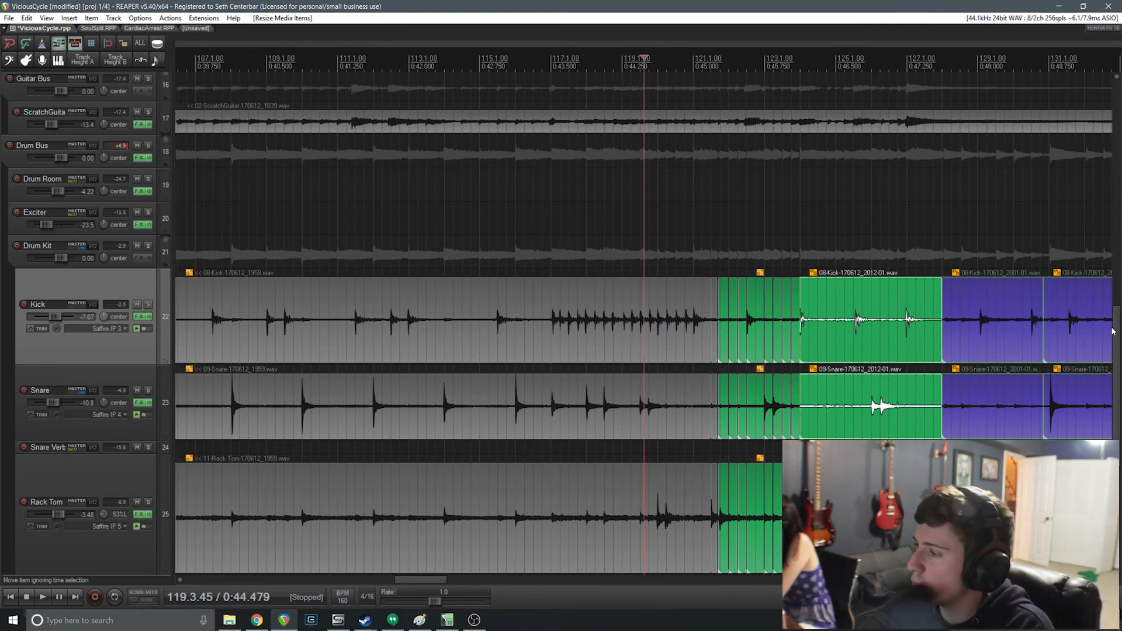
{"action": "scroll", "coordinate": [1109, 331], "scroll_direction": "down", "scroll_amount": 3}
{"action": "scroll", "coordinate": [643, 321], "scroll_direction": "down", "scroll_amount": 3}
{"action": "scroll", "coordinate": [1119, 425], "scroll_direction": "up", "scroll_amount": 5}
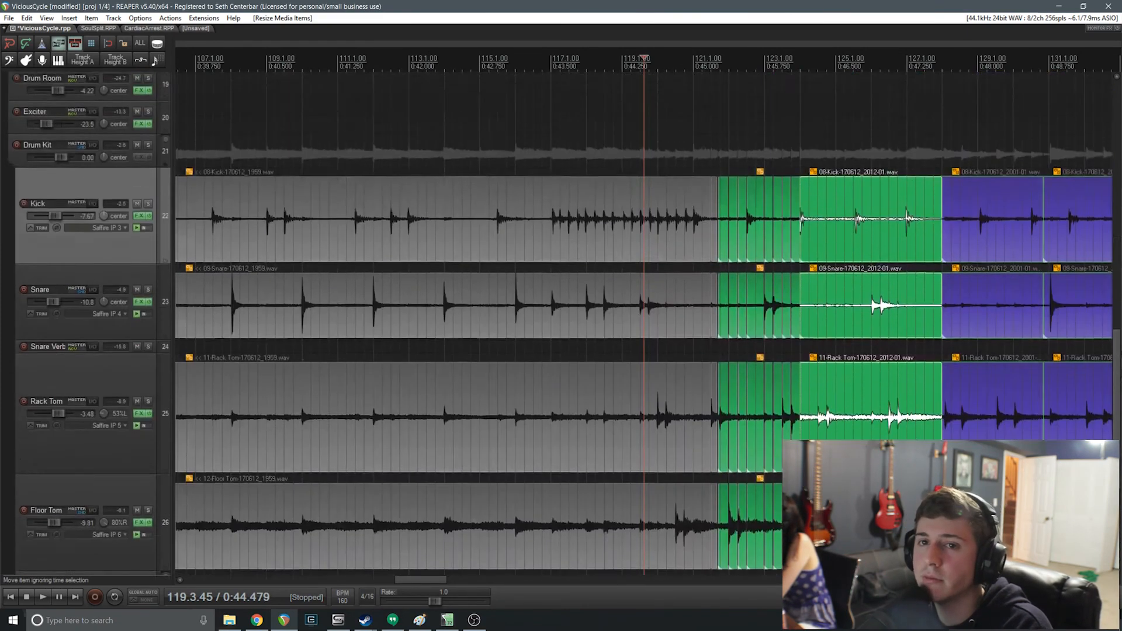
{"action": "scroll", "coordinate": [1119, 425], "scroll_direction": "down", "scroll_amount": 5}
{"action": "scroll", "coordinate": [1113, 378], "scroll_direction": "up", "scroll_amount": 3}
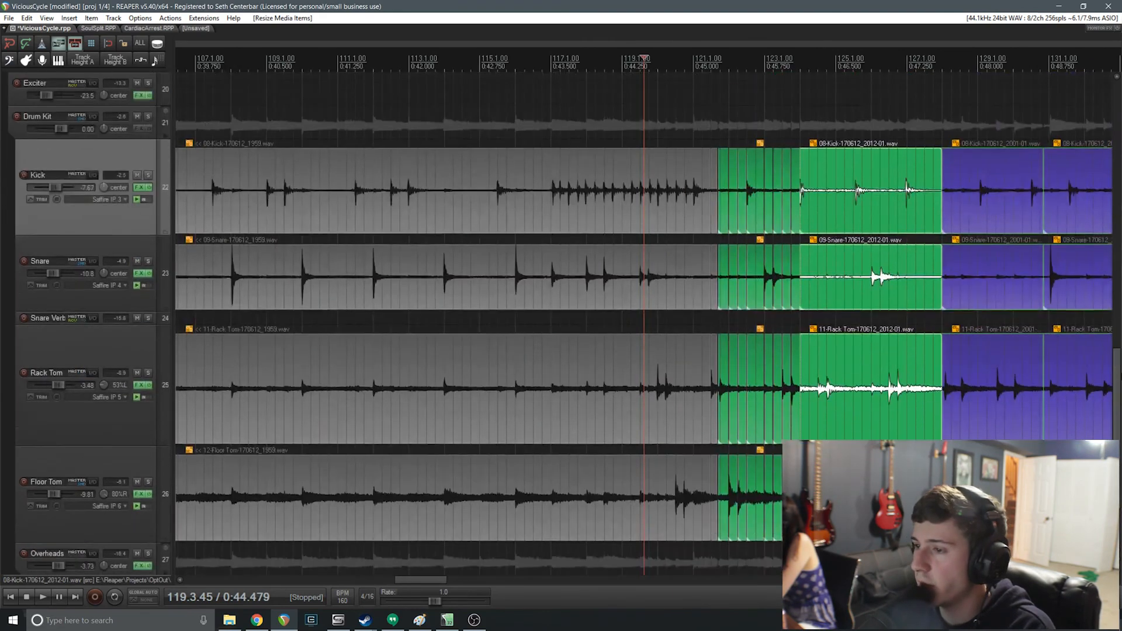
{"action": "scroll", "coordinate": [1113, 378], "scroll_direction": "up", "scroll_amount": 1}
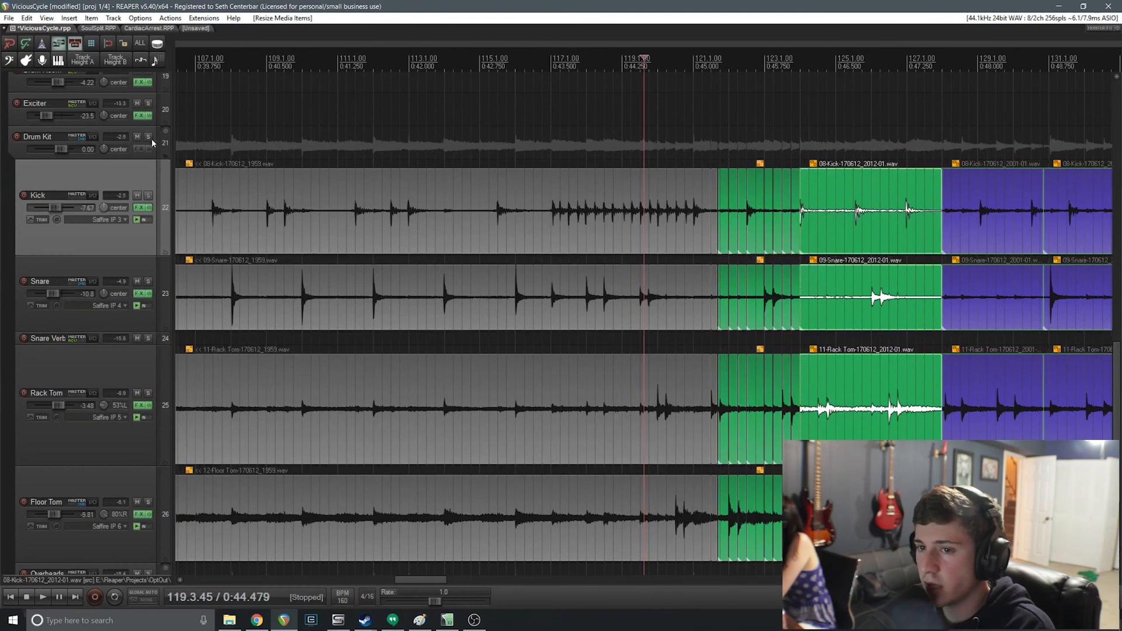
{"action": "scroll", "coordinate": [2, 165], "scroll_direction": "up", "scroll_amount": 2}
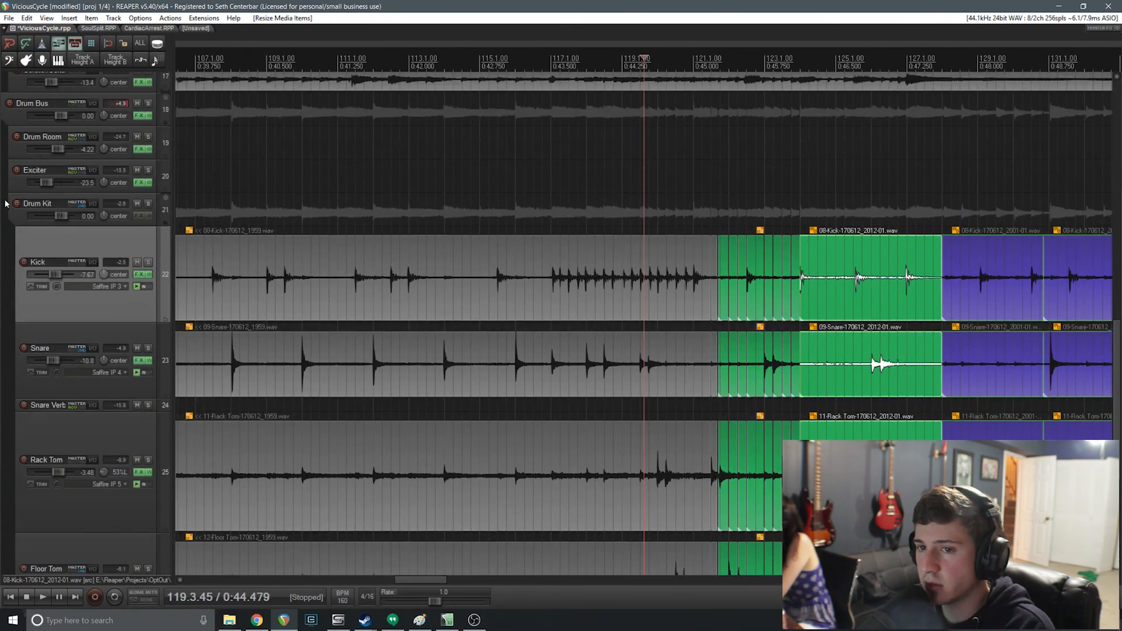
{"action": "left_click", "coordinate": [149, 105]}
Play the soloed drums from 115.4.02 through the edited fill to check the edits.
{"action": "left_click", "coordinate": [506, 84]}
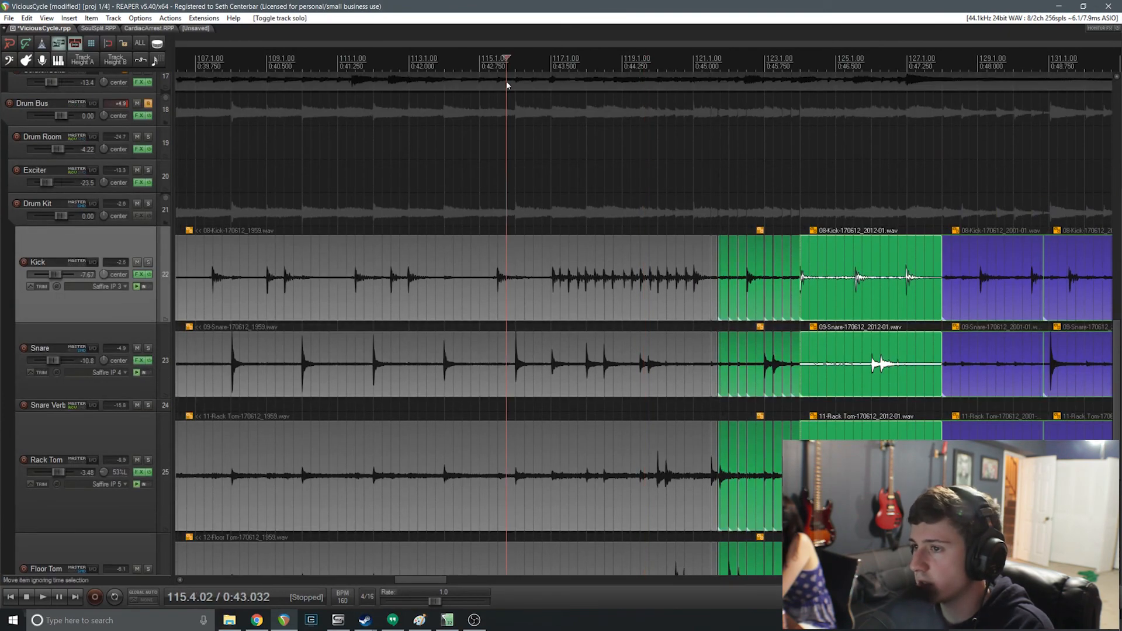
{"action": "left_click_drag", "start_coordinate": [408, 580], "coordinate": [435, 581]}
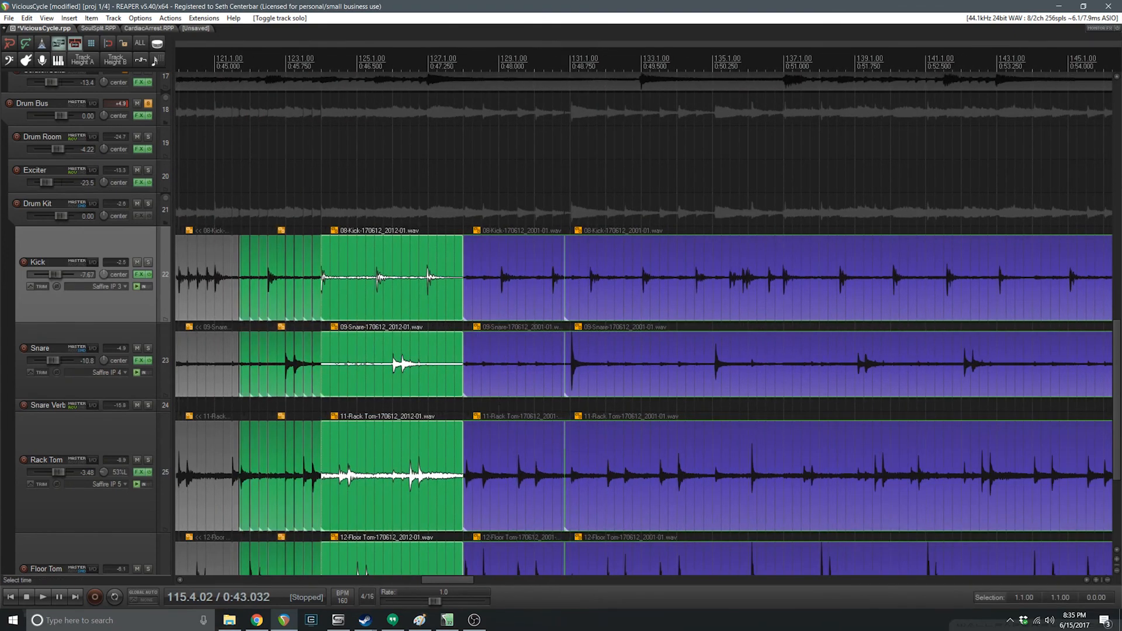
{"action": "key", "text": "space"}
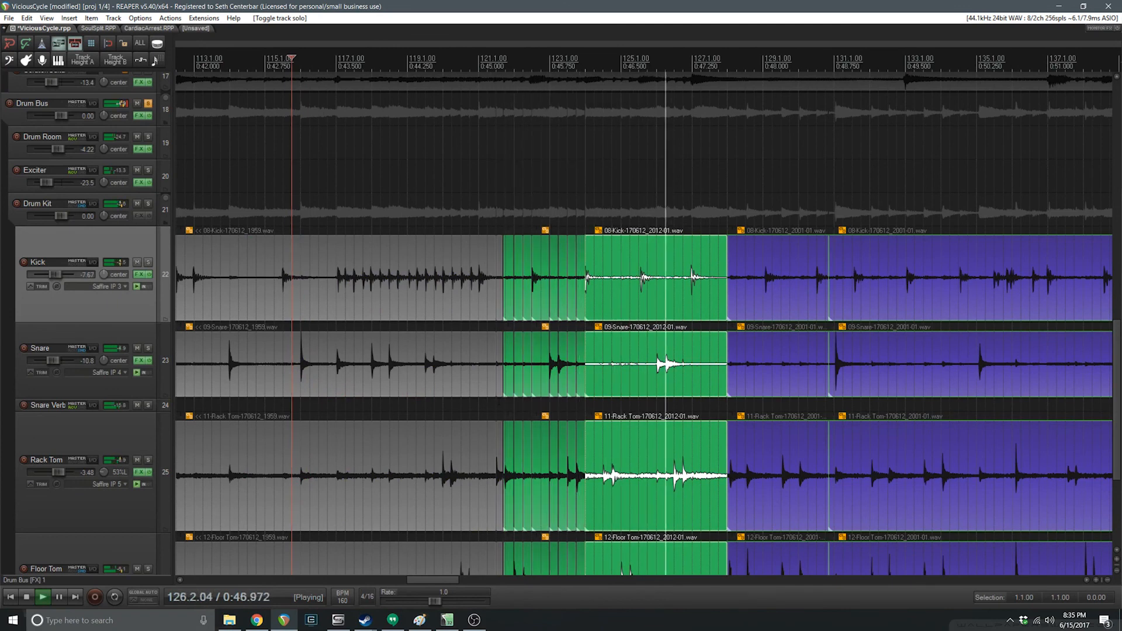
{"action": "key", "text": "space"}
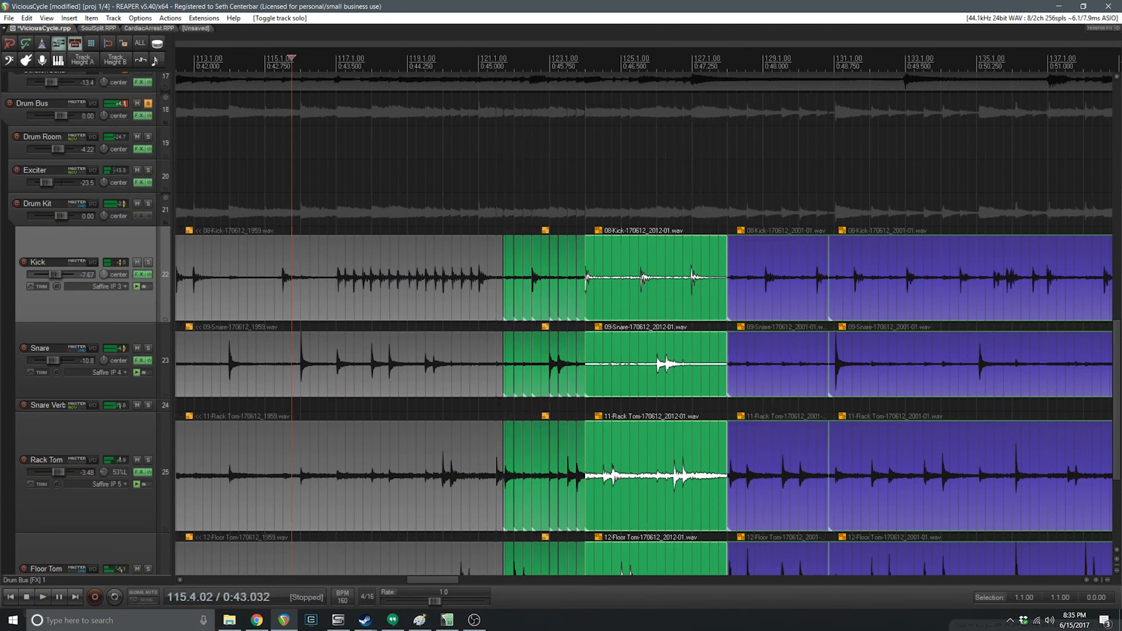